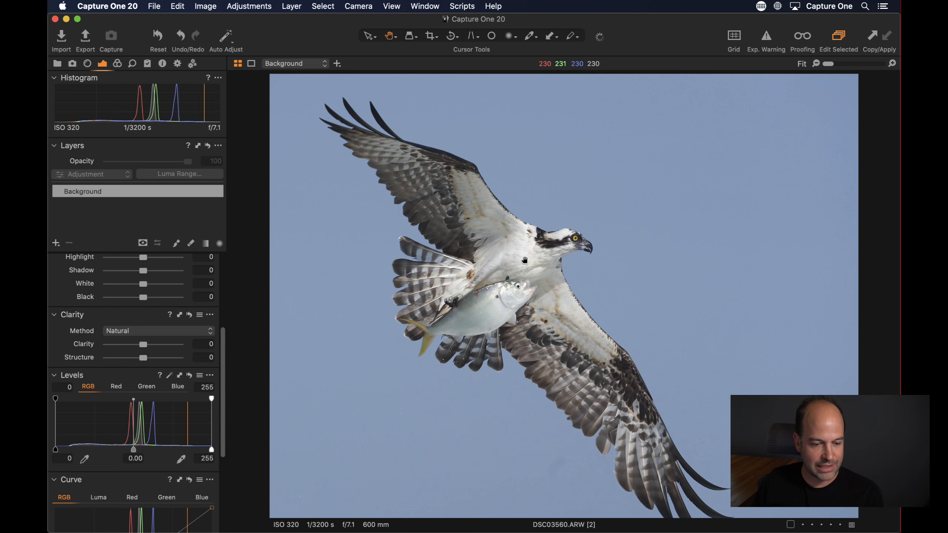
Step: Auto-adjust the photo's Levels and turn on the exposure warning to check clipping on the bird and fish
left_click(170, 375)
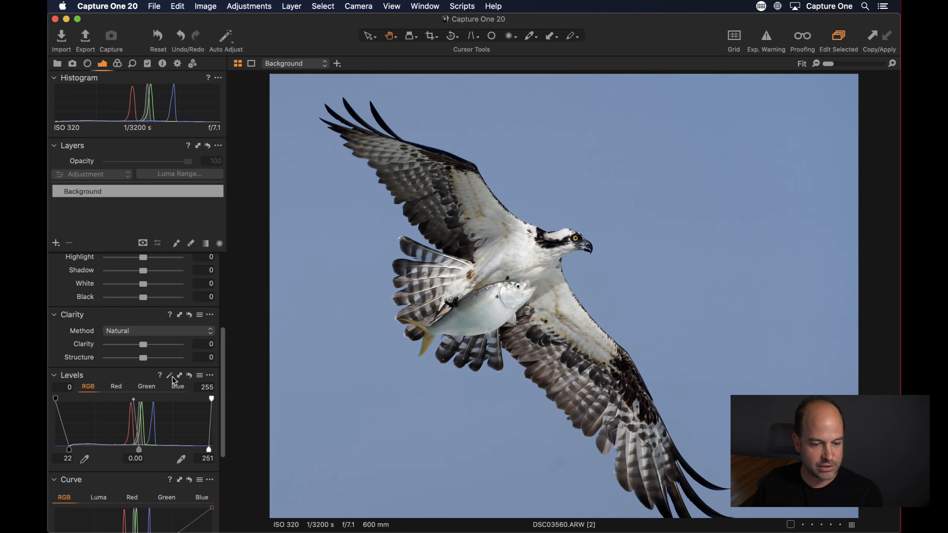
left_click(766, 37)
double_click(489, 286)
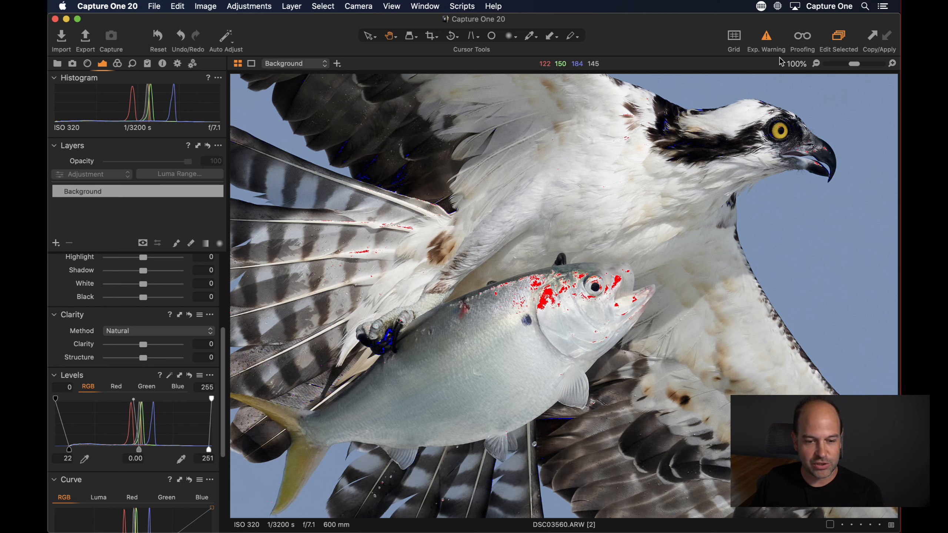
left_click(763, 39)
left_click(763, 39)
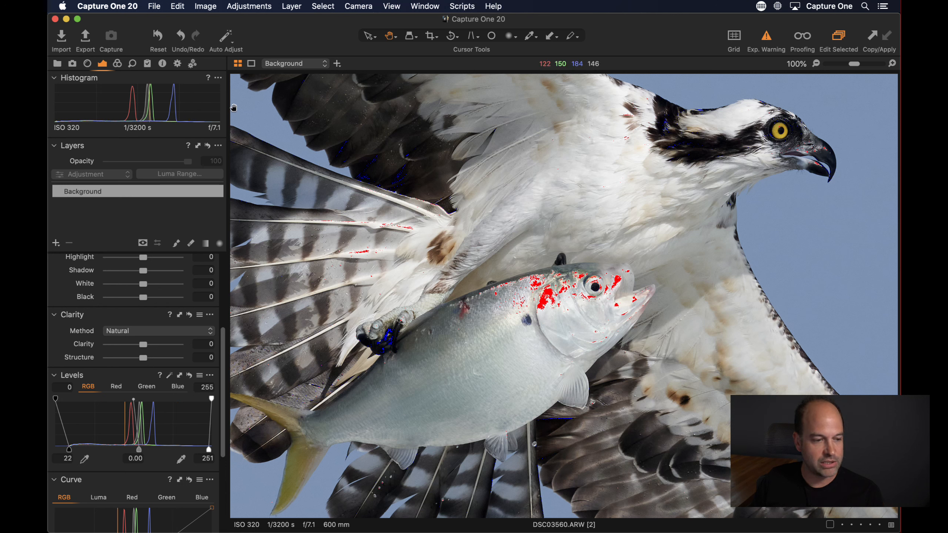
Step: Set the highlight exposure warning threshold to 252 in the application's exposure preferences
left_click(106, 4)
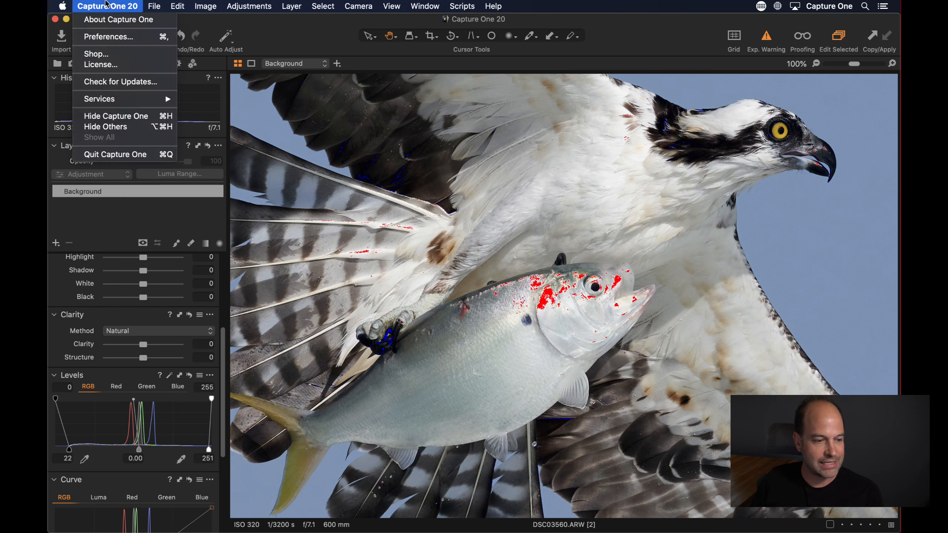
left_click(112, 37)
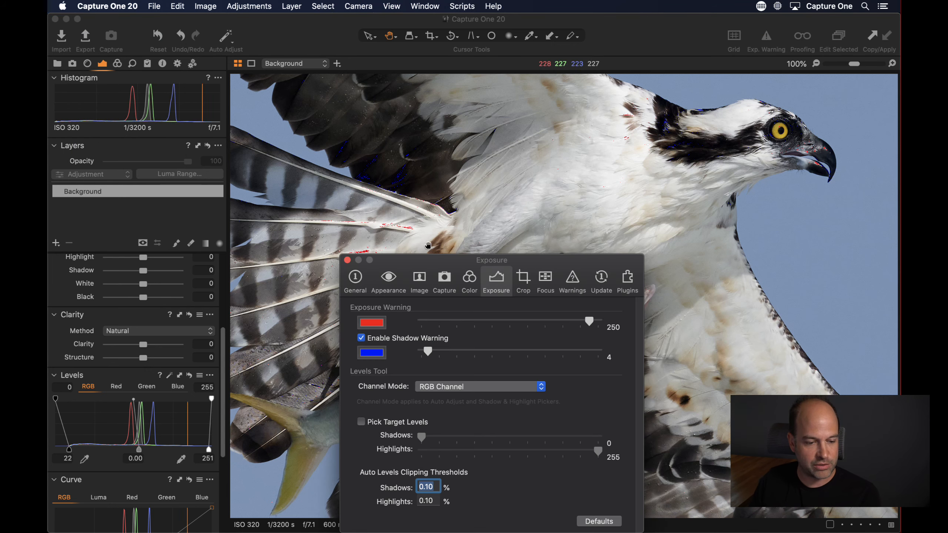
left_click_drag(416, 264, 348, 116)
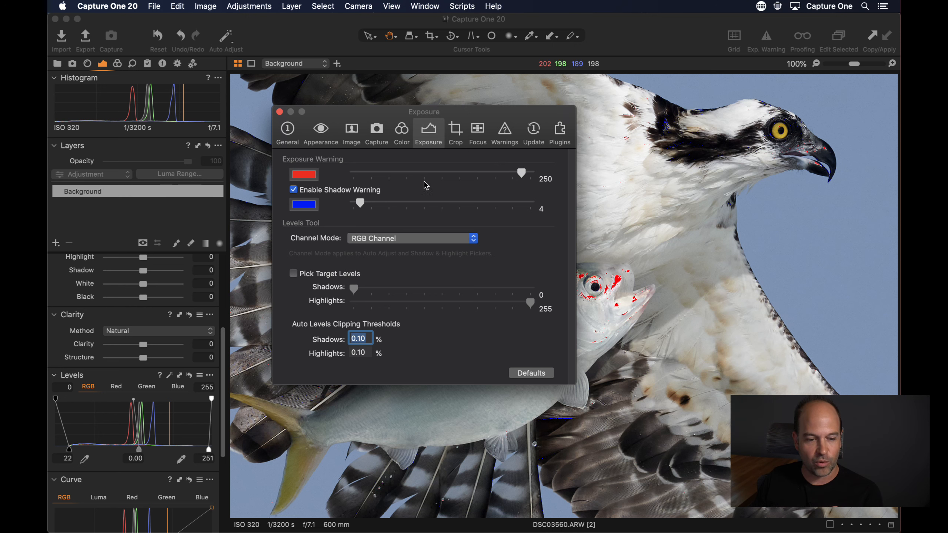
left_click_drag(480, 119, 393, 124)
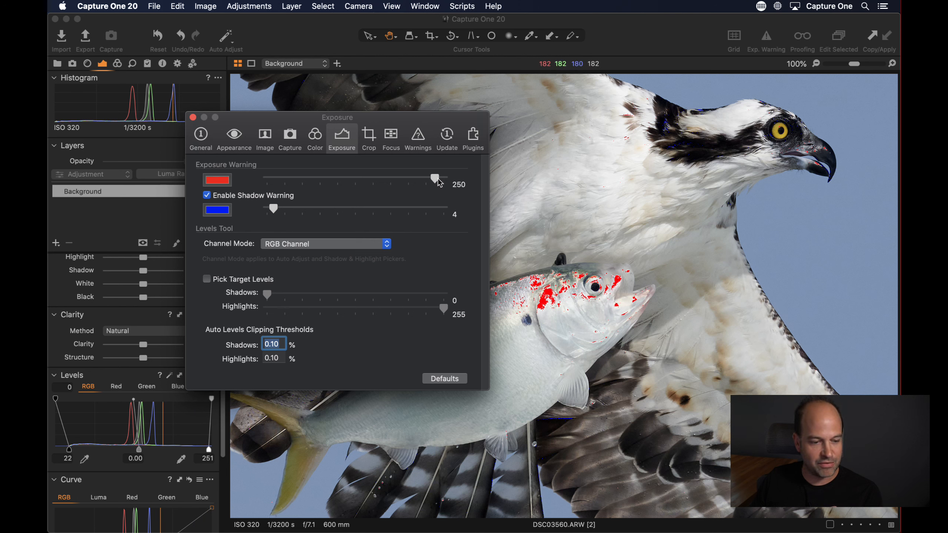
mouse_move(438, 181)
left_mouse_down()
mouse_move(461, 181)
mouse_move(437, 181)
left_mouse_up()
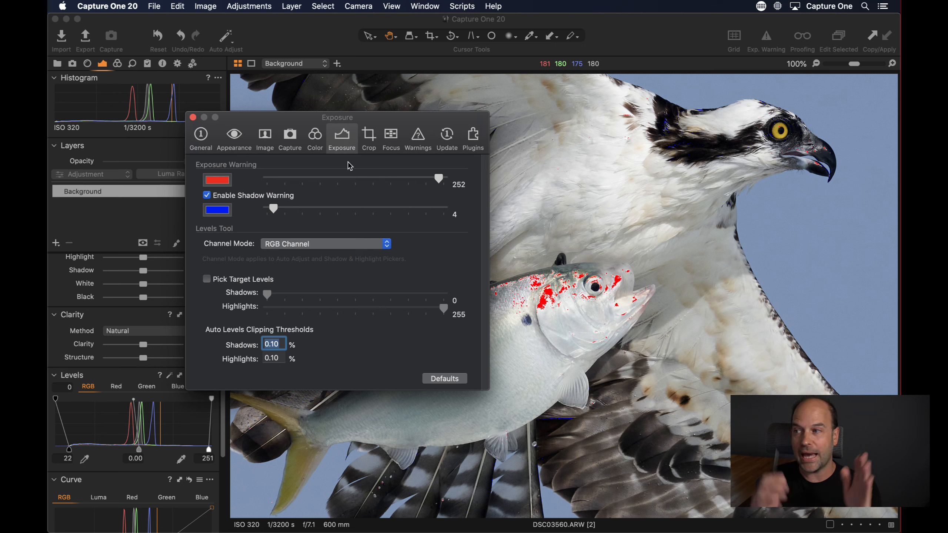
left_click(193, 118)
Step: Set the photo's Contrast to 10 while viewing the bird at 100%
key("super+0")
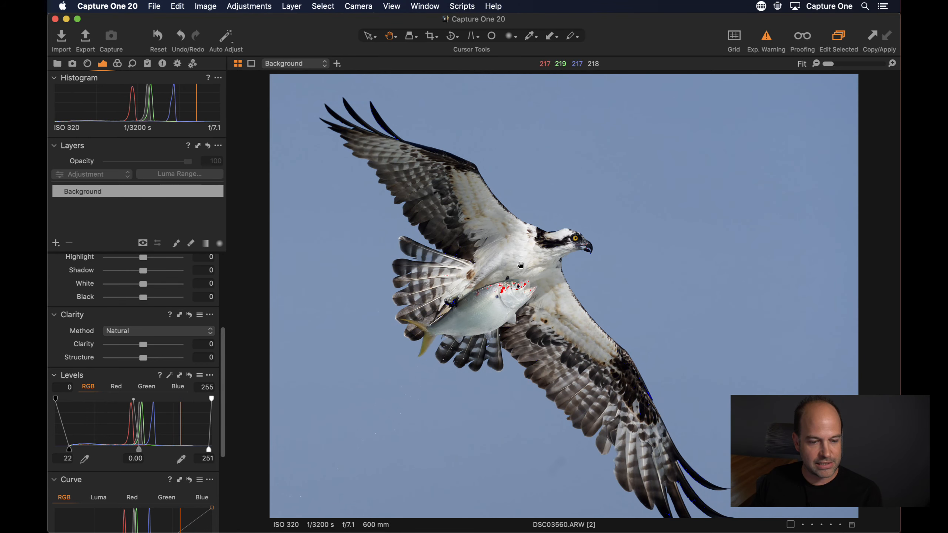
left_click(525, 265)
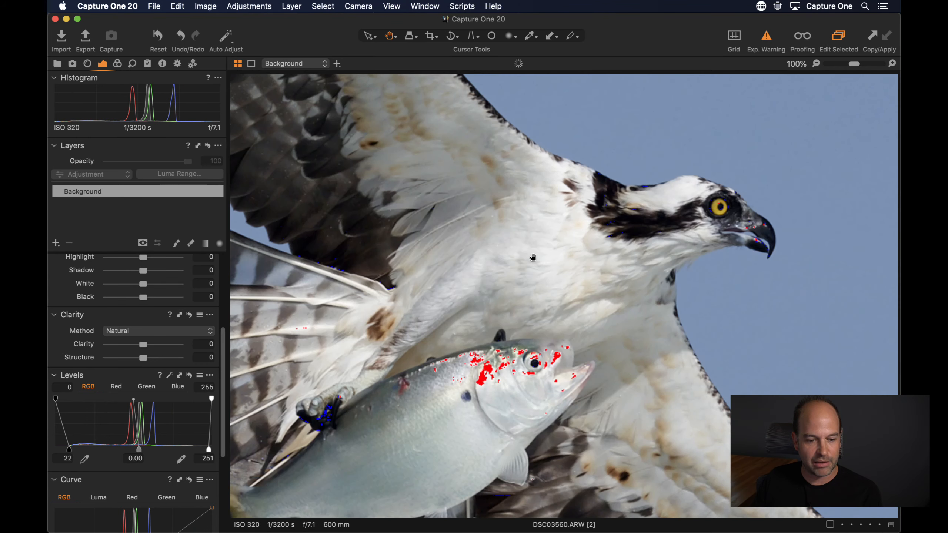
scroll(151, 343, "up", 5)
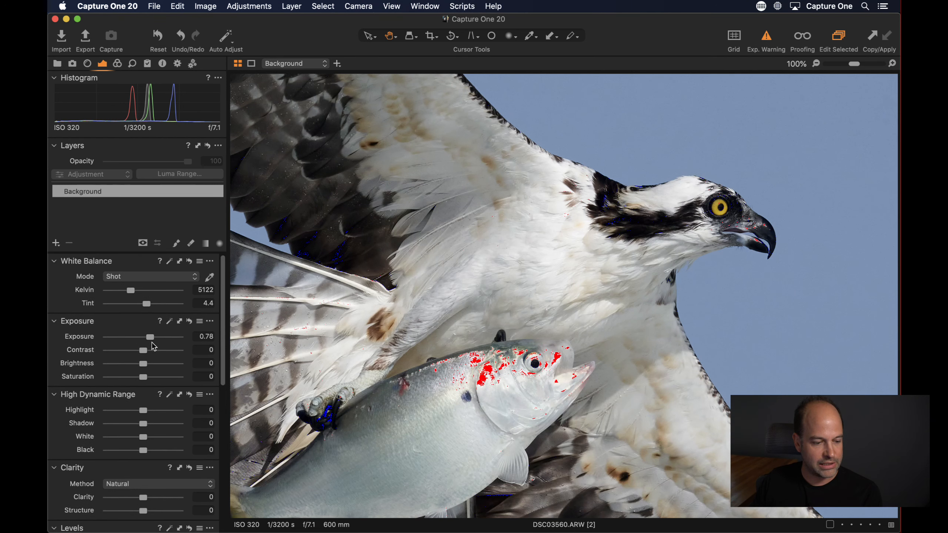
left_click_drag(148, 351, 152, 353)
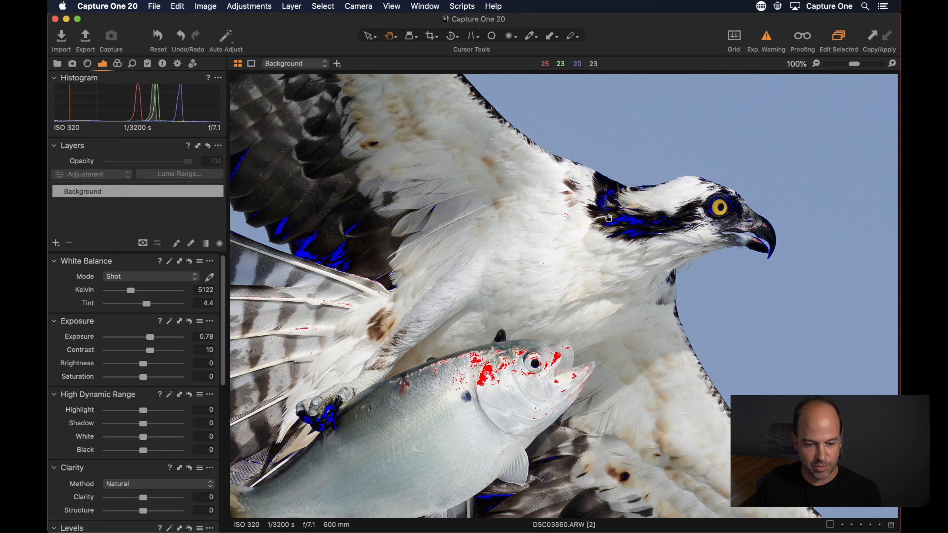
Step: Set Clarity to 16 with the Natural method and raise the High Dynamic Range Black to 7
scroll(134, 380, "down", 3)
scroll(135, 381, "down", 12)
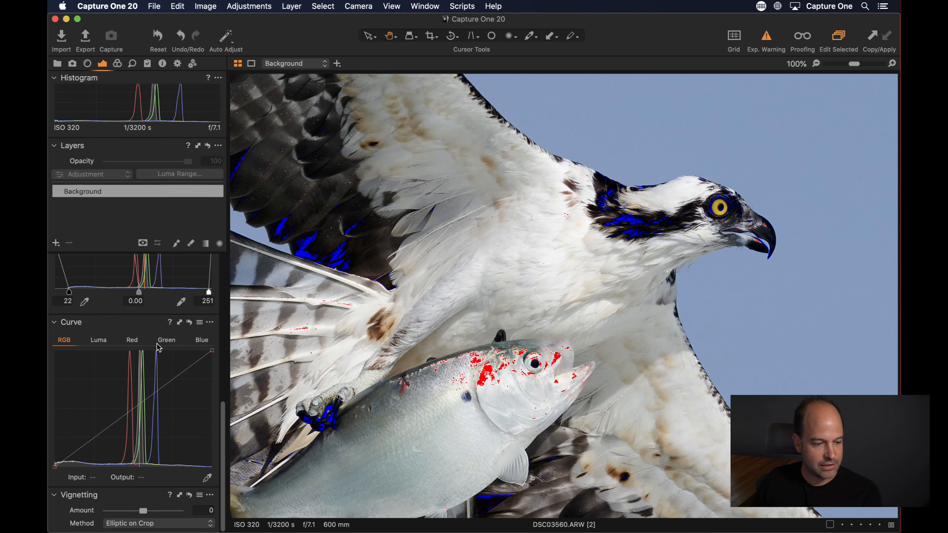
scroll(146, 413, "up", 9)
left_click_drag(145, 377, 149, 378)
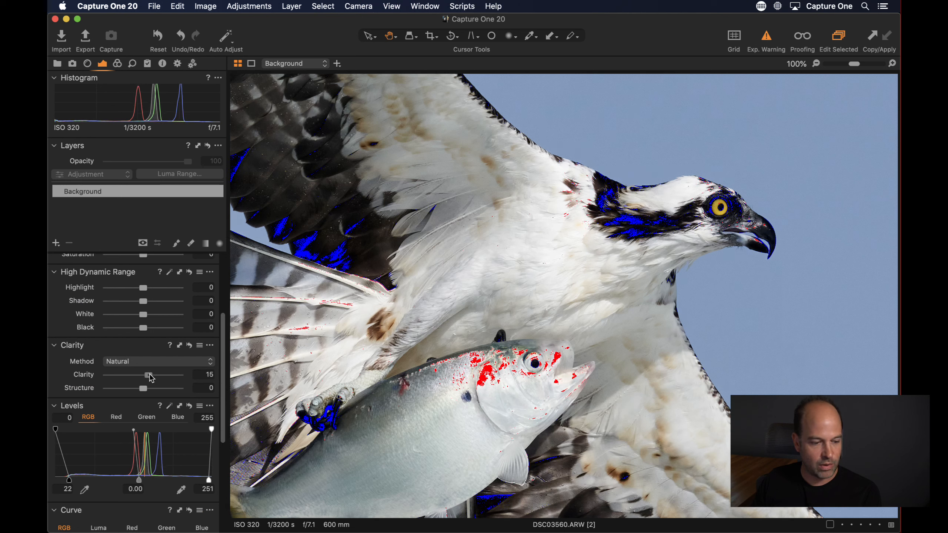
scroll(149, 385, "up", 6)
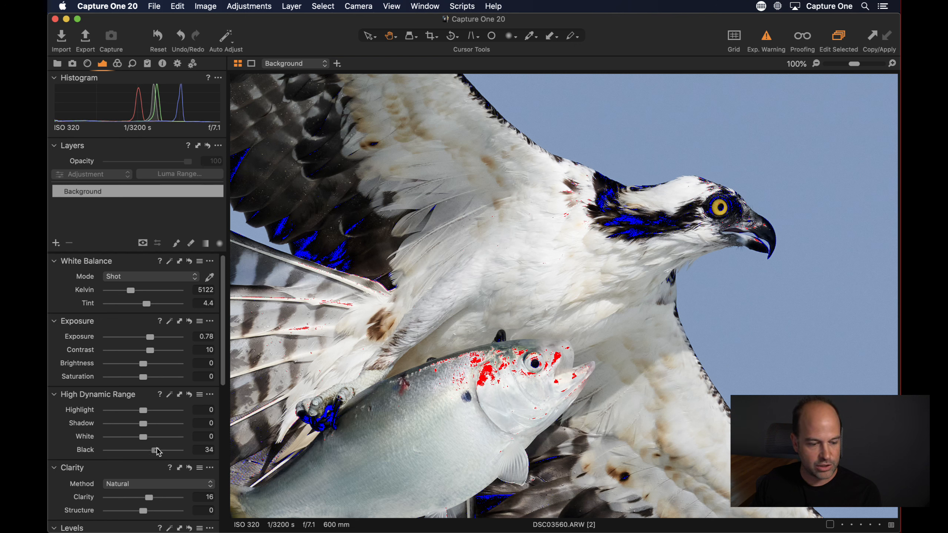
left_click(489, 276)
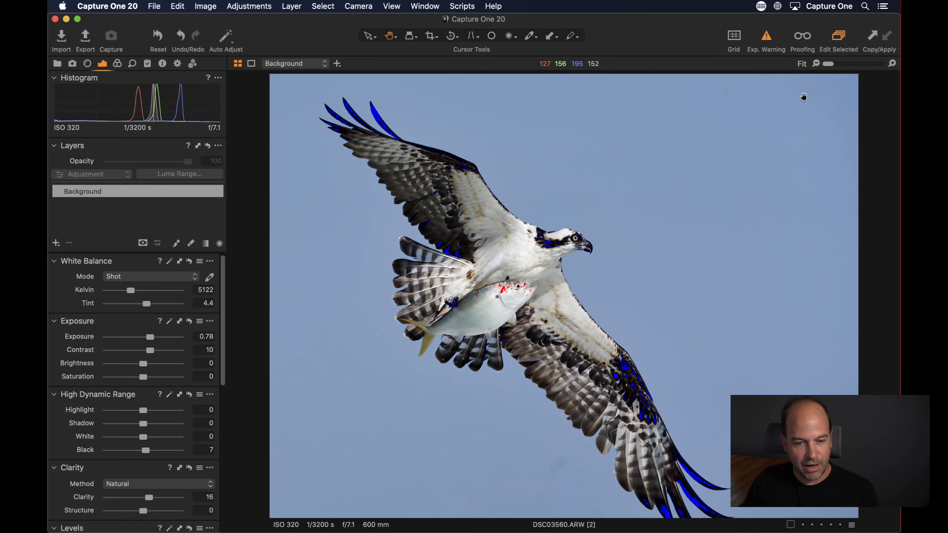
Step: Turn off the exposure warning and compare the adjusted photo with its unadjusted version
left_click(767, 37)
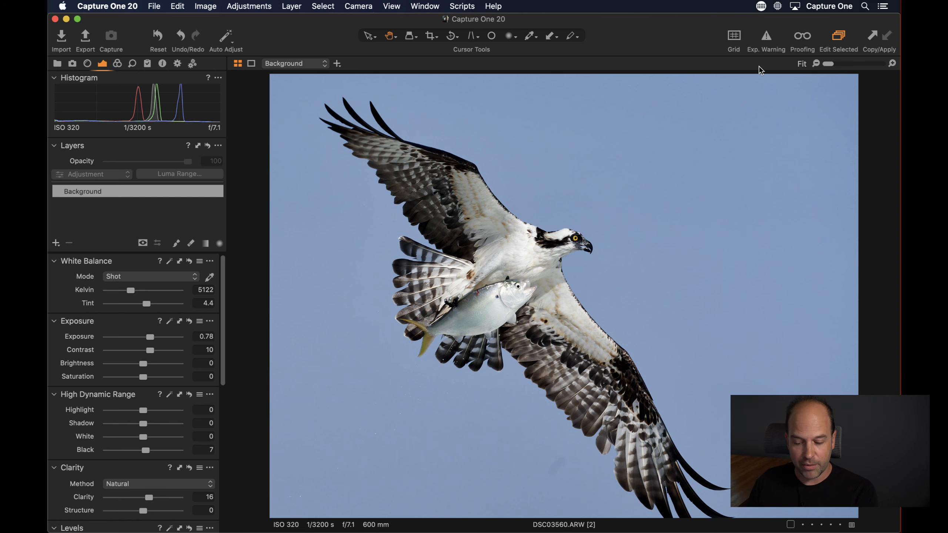
left_click(157, 37)
left_click_drag(157, 40, 156, 44)
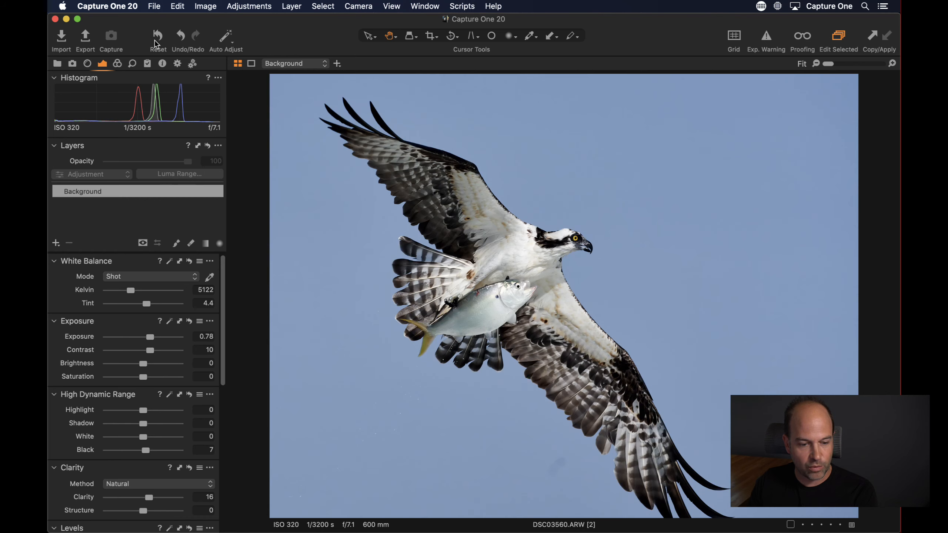
Step: Lower the High Dynamic Range Highlight to -43 and White to -14, comparing the photo with and without the Highlight change
double_click(529, 256)
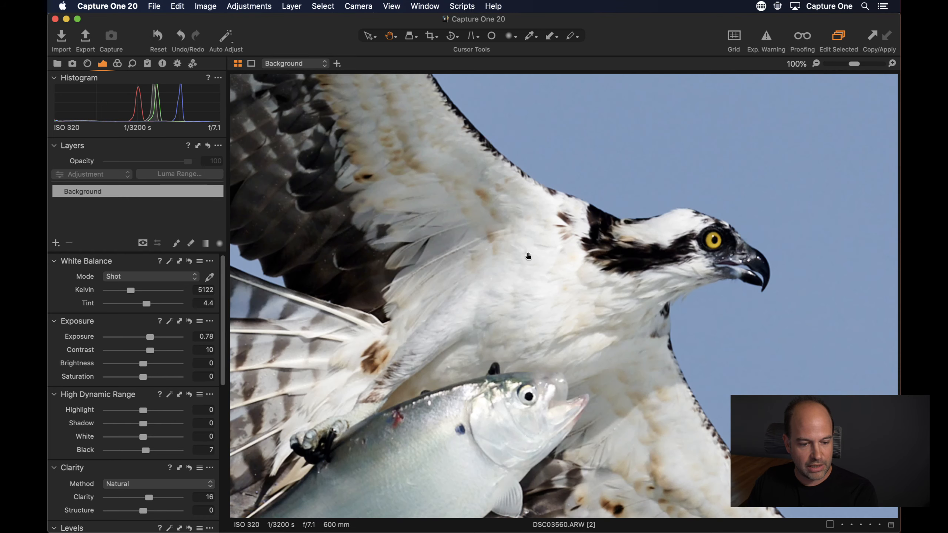
left_click_drag(530, 290, 521, 235)
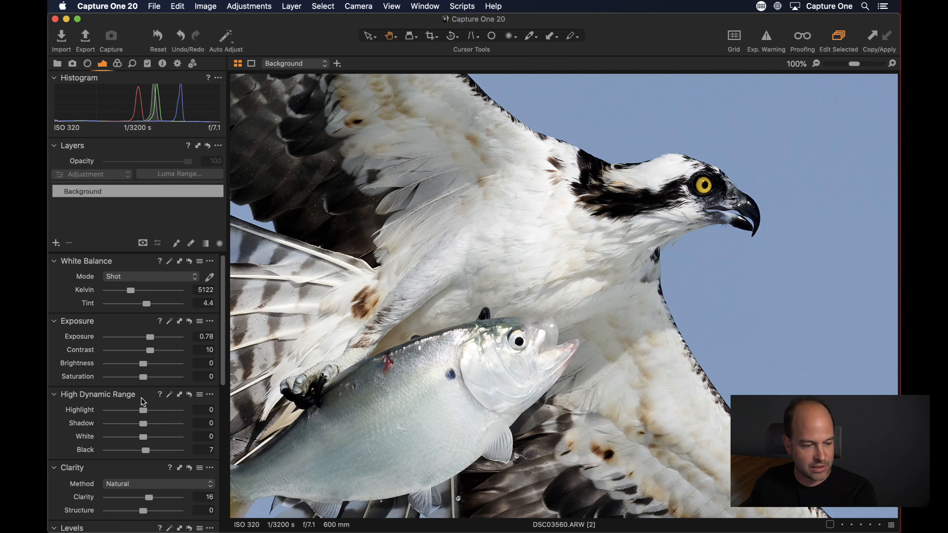
left_click_drag(144, 413, 133, 440)
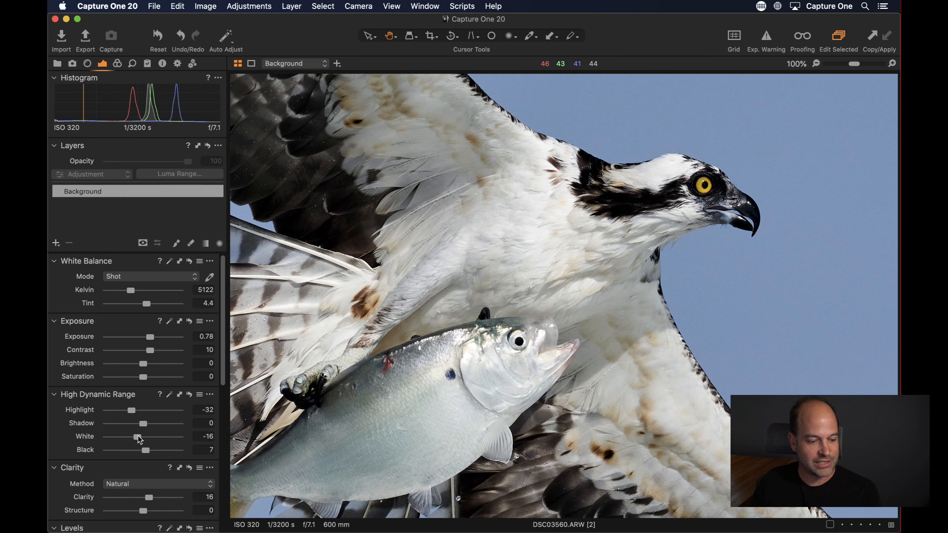
mouse_move(138, 438)
left_mouse_down()
mouse_move(108, 444)
mouse_move(153, 442)
mouse_move(127, 445)
mouse_move(140, 446)
left_mouse_up()
left_click_drag(131, 407, 128, 411)
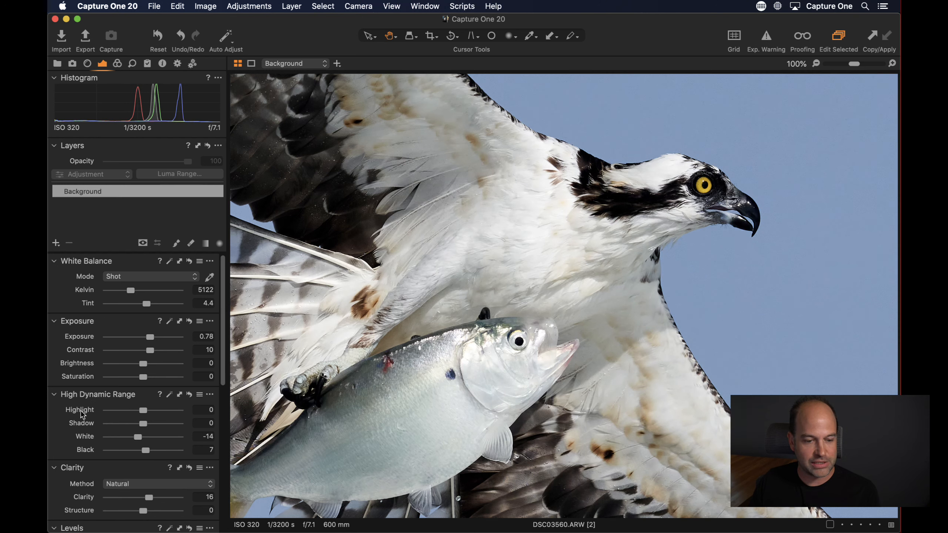
left_click(80, 411)
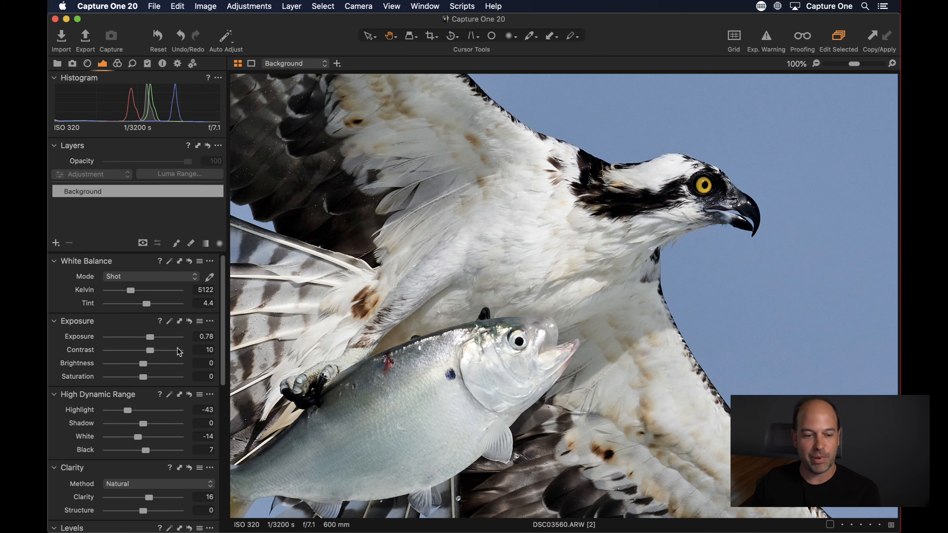
Step: Examine the white feathers and the fish at 200%, comparing their detail with and without the Highlight adjustment
double_click(560, 227)
double_click(526, 262)
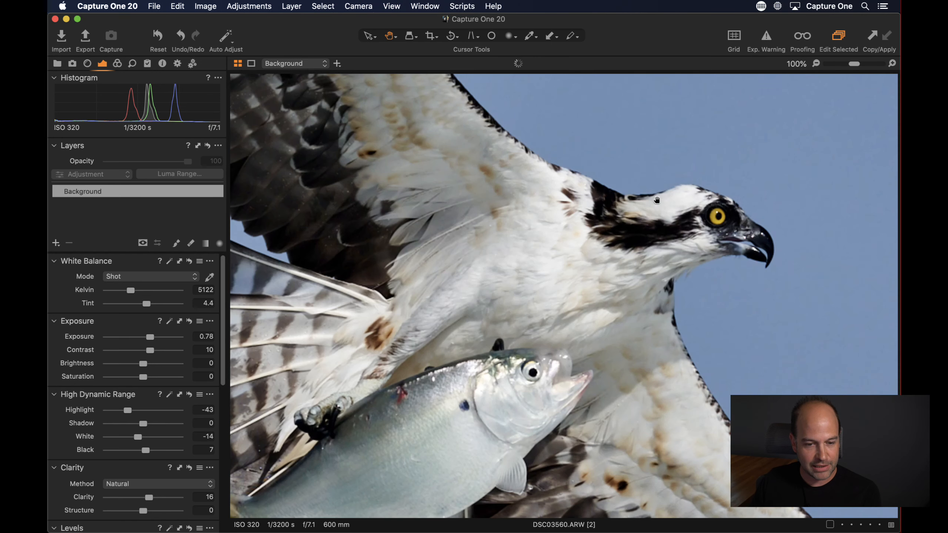
left_click_drag(862, 64, 867, 64)
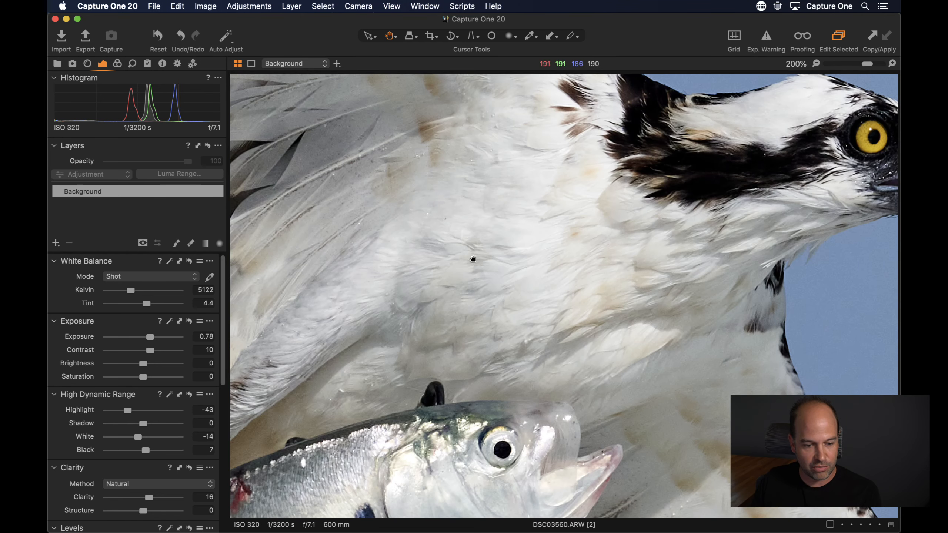
left_click_drag(470, 258, 531, 258)
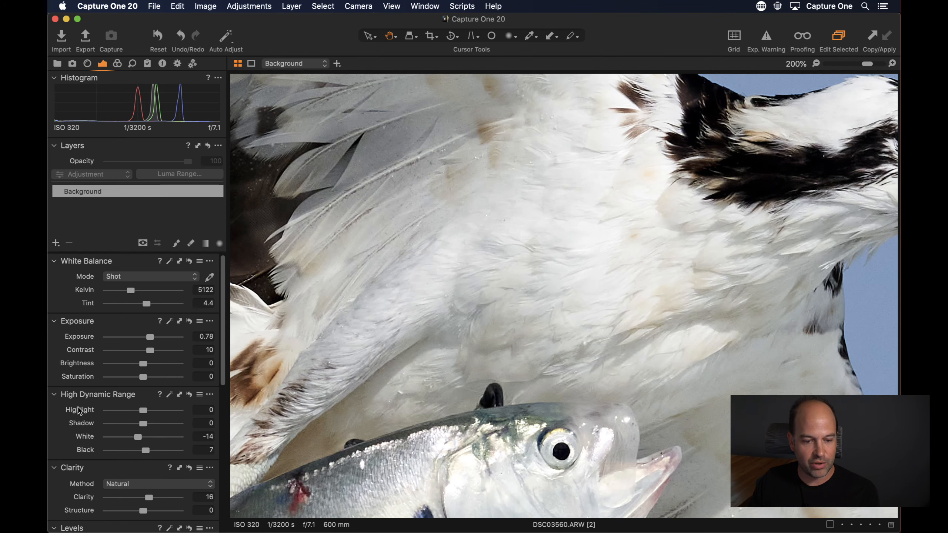
left_click(77, 407)
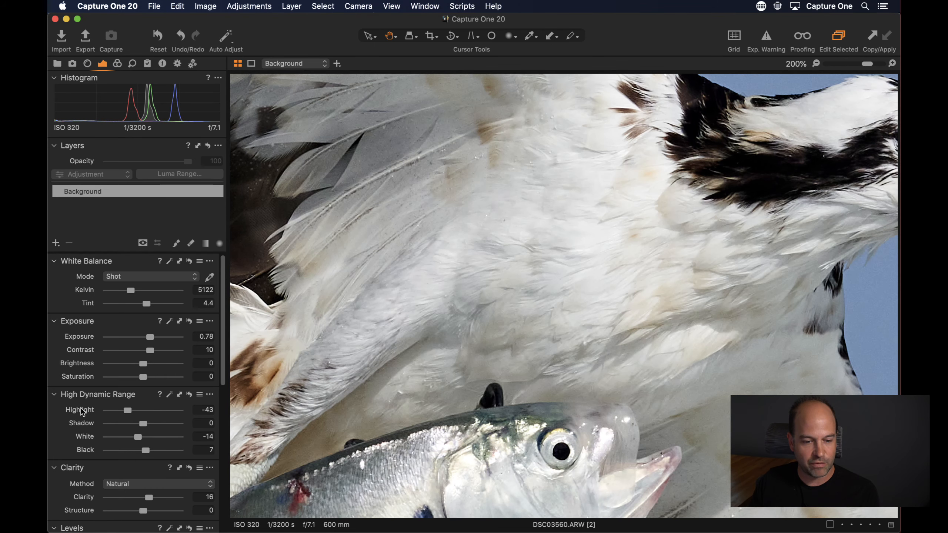
left_click_drag(434, 335, 522, 120)
left_click_drag(507, 260, 641, 174)
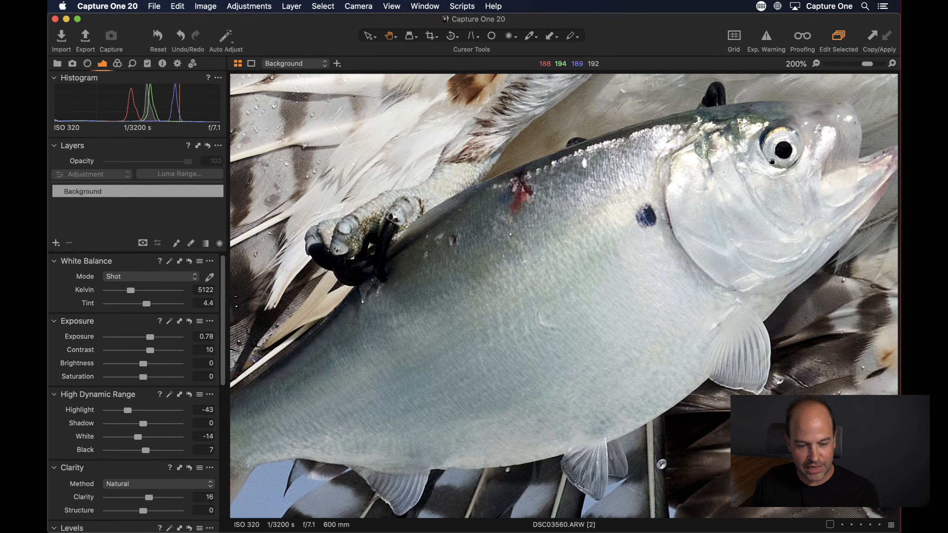
left_click_drag(765, 205, 536, 146)
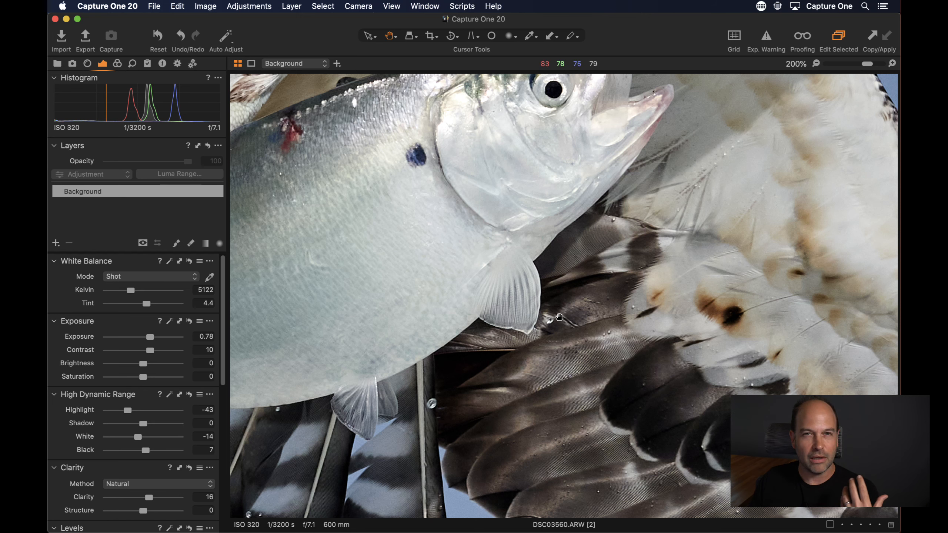
key("super+0")
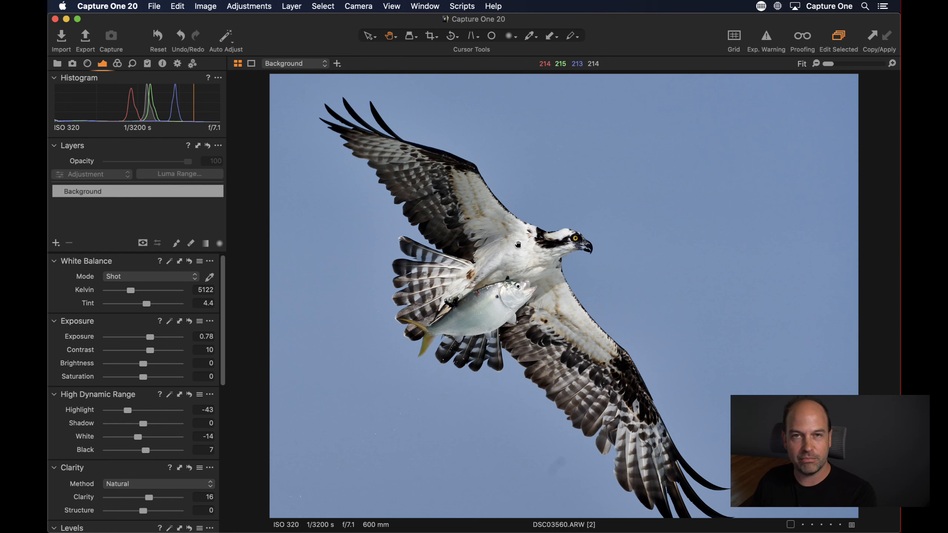
Step: Examine the osprey's eye, beak and dark head feathers at 200%
double_click(579, 243)
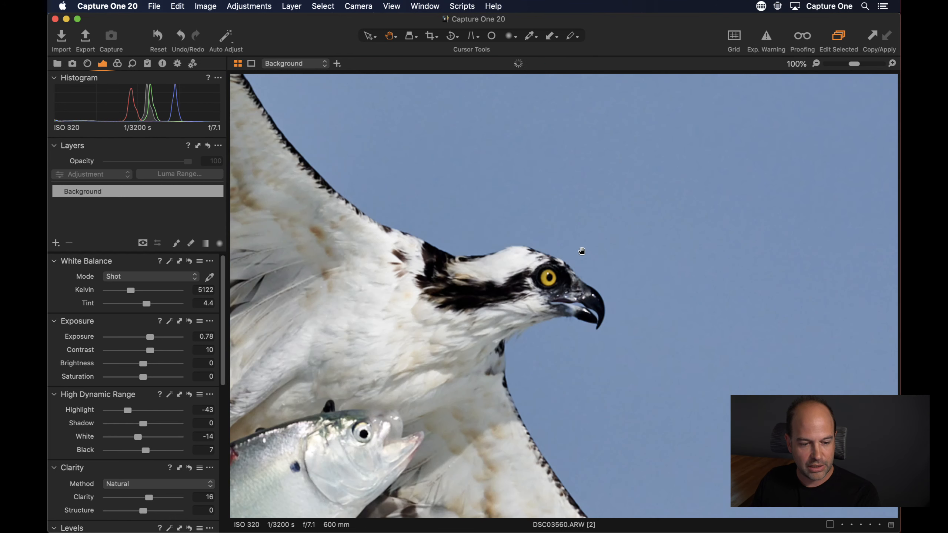
left_click_drag(579, 282, 581, 227)
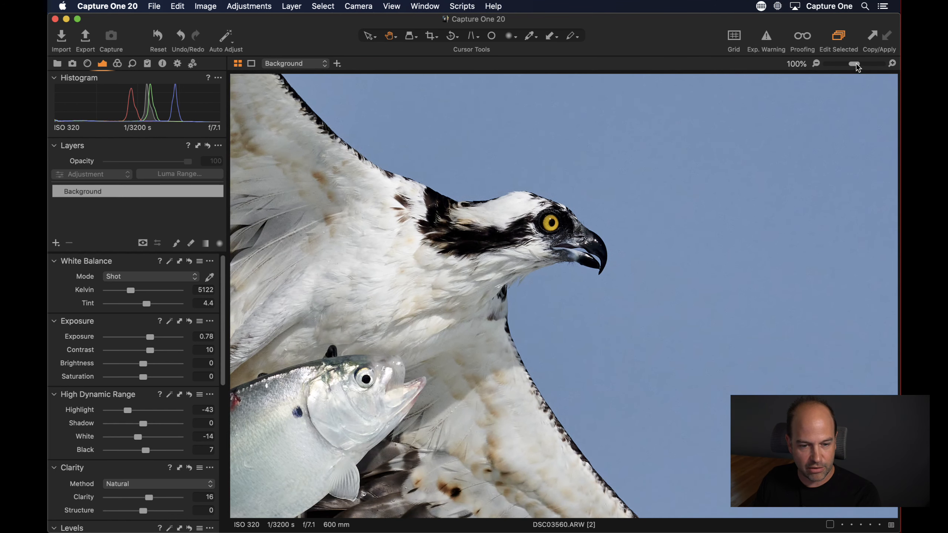
left_click(865, 64)
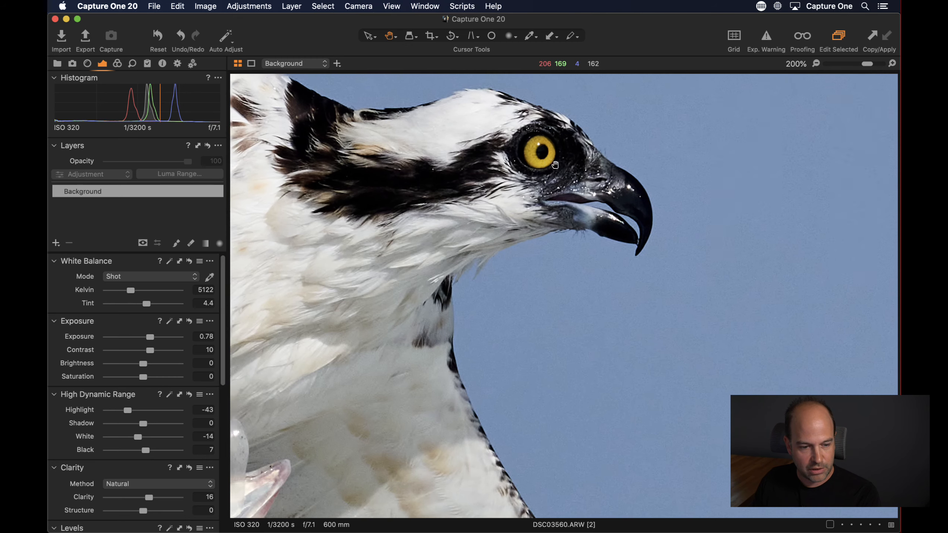
left_click_drag(572, 157, 637, 181)
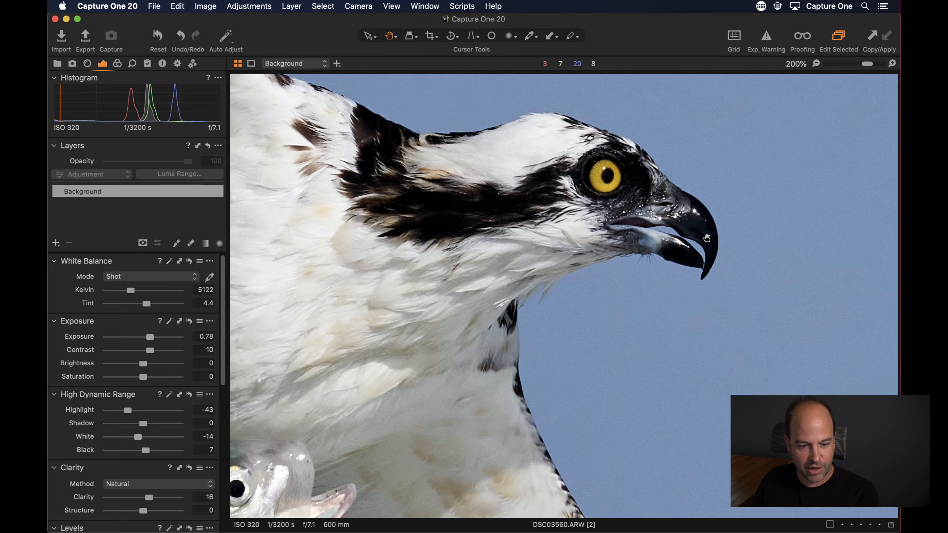
left_click_drag(542, 221, 676, 216)
left_click_drag(611, 212, 533, 297)
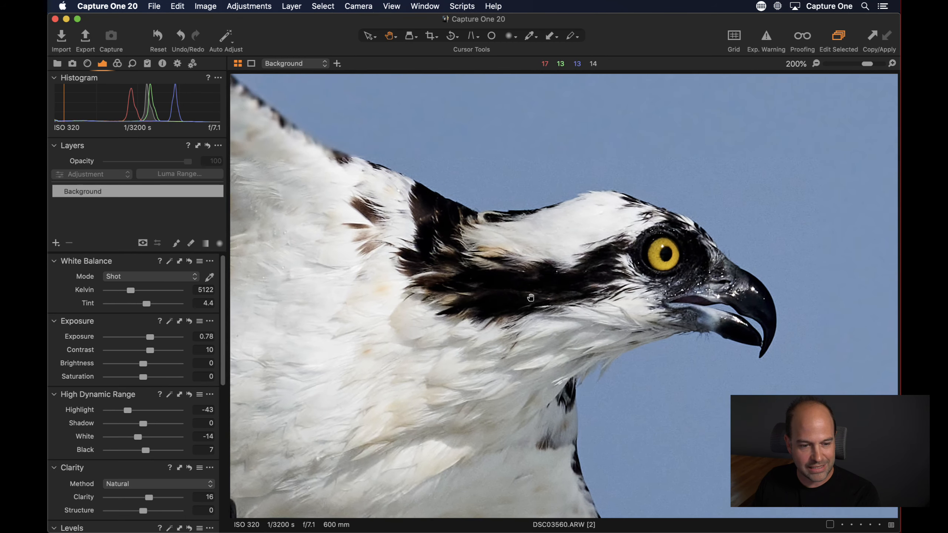
Step: Raise the Sharpening Amount of the background to about 387
left_click(132, 64)
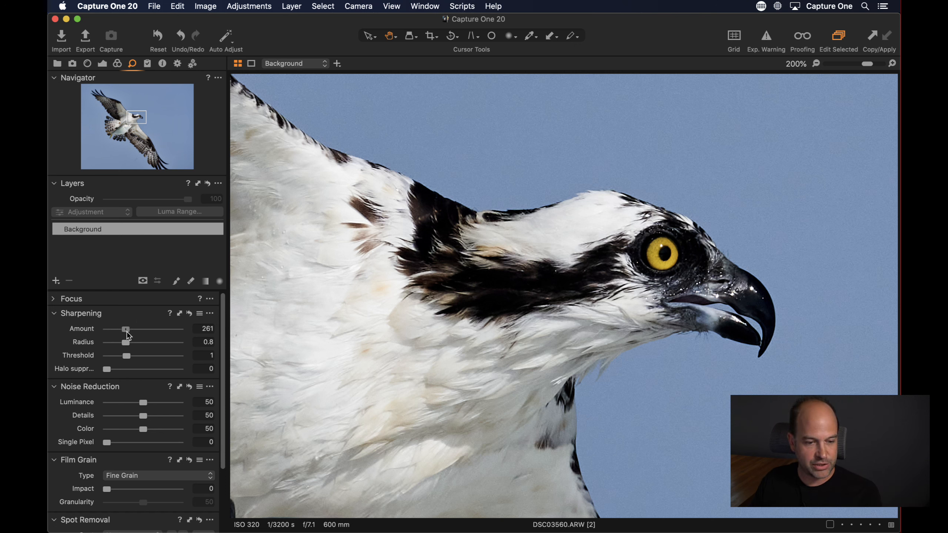
left_click_drag(128, 333, 136, 333)
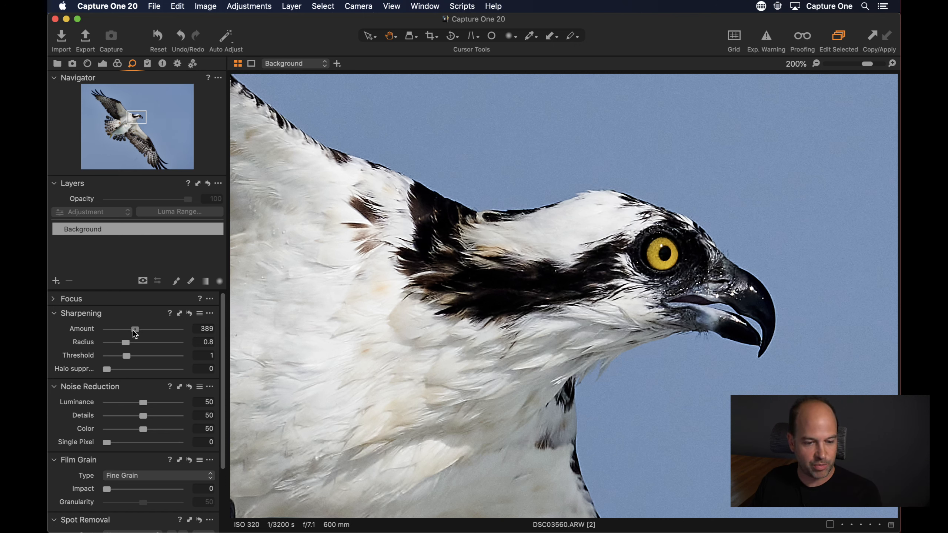
Step: Try a Clarity Structure value of 33 on the osprey's feathers and reset it to 0
left_click(102, 64)
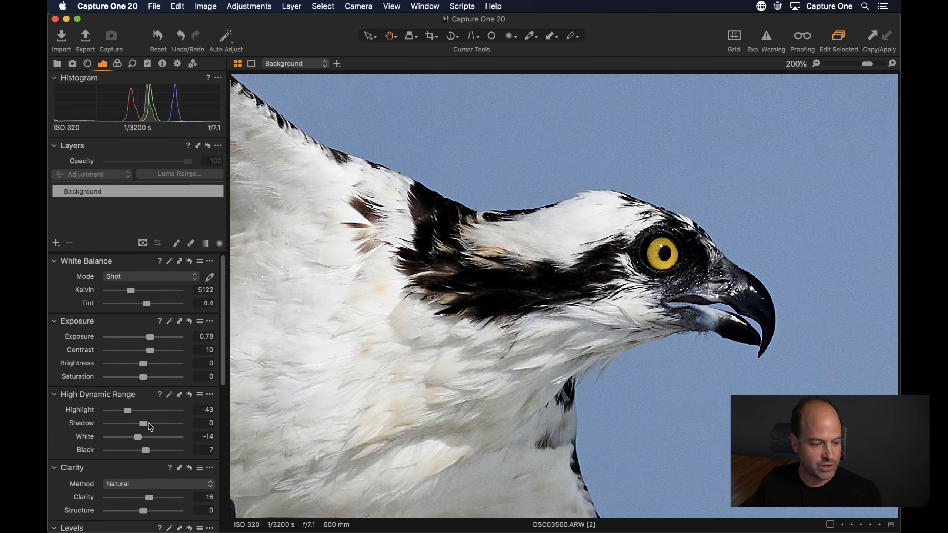
scroll(148, 422, "down", 10)
left_click_drag(143, 334, 156, 332)
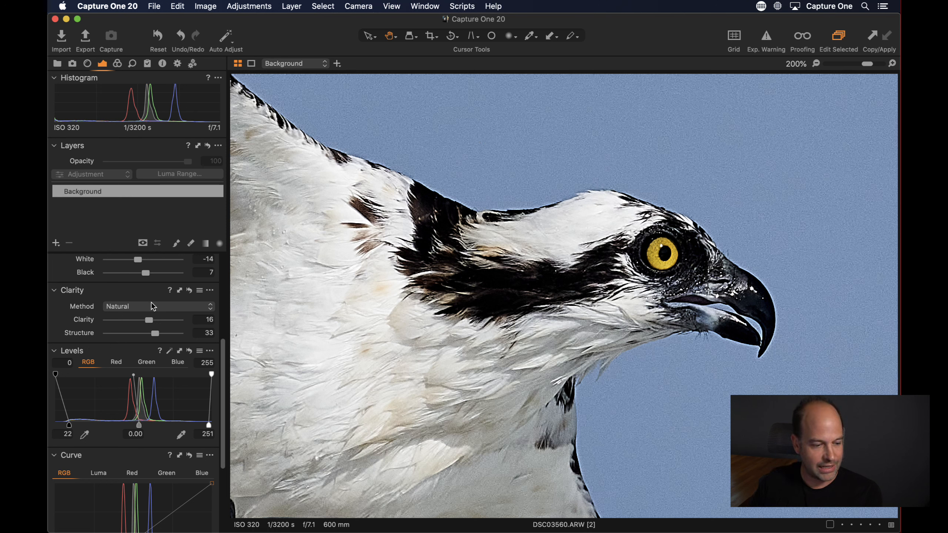
double_click(133, 334)
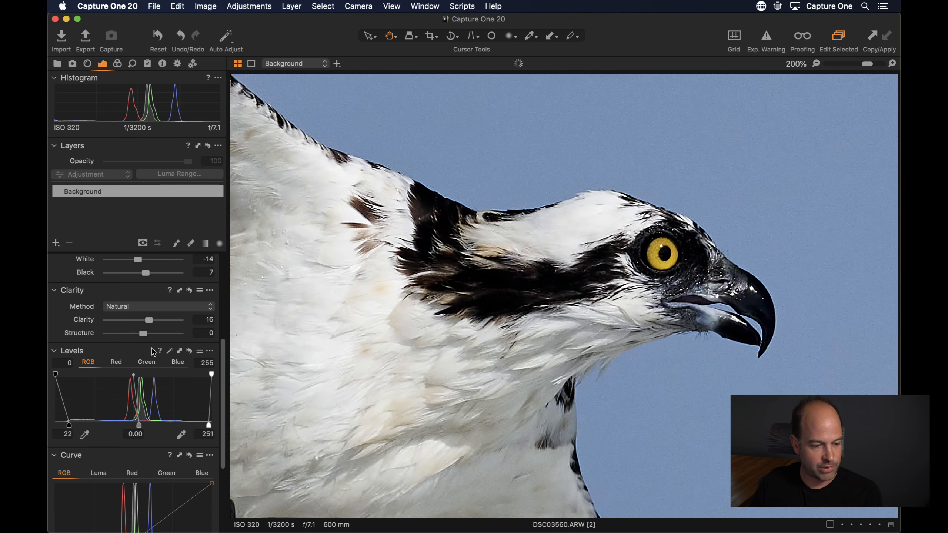
Step: Set the Sharpening Amount to 0 and examine the unsharpened head and fish at 200%
left_click(132, 64)
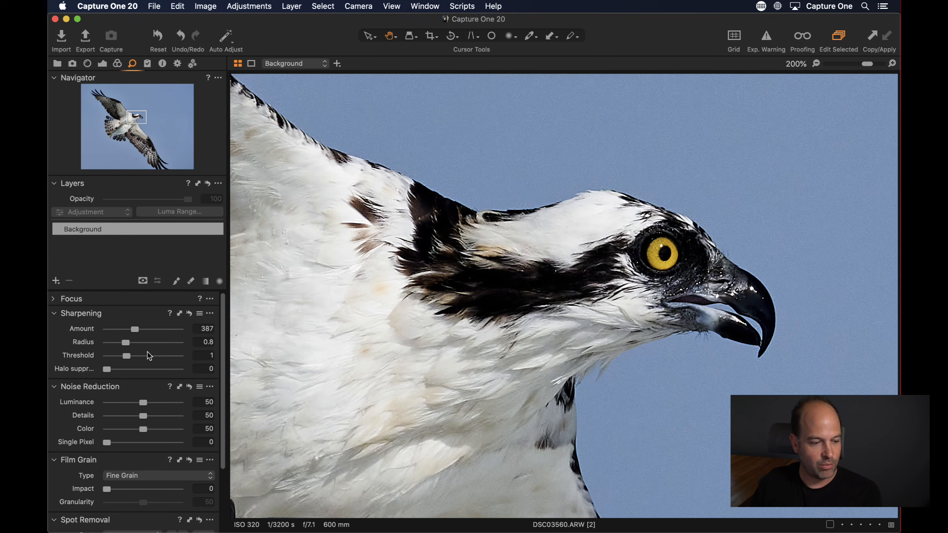
left_click_drag(129, 329, 57, 324)
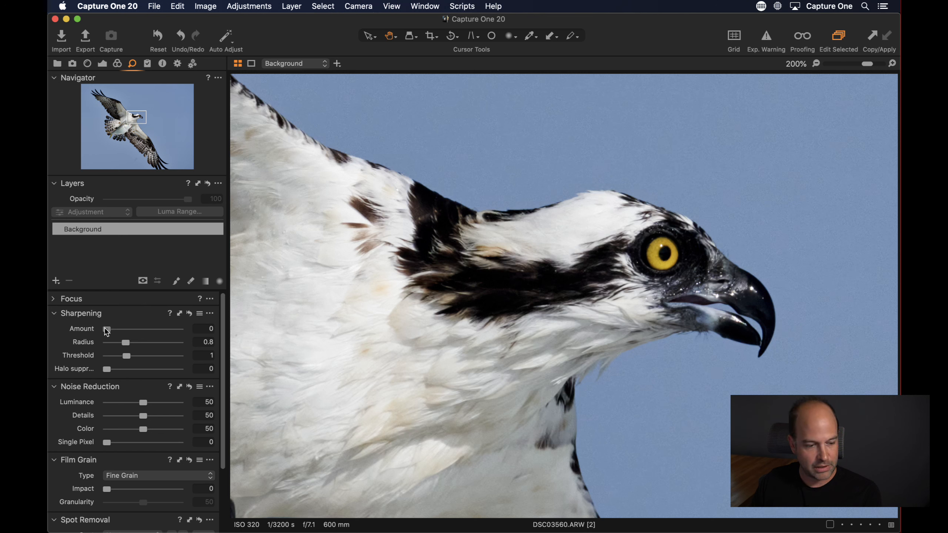
left_click_drag(106, 330, 83, 329)
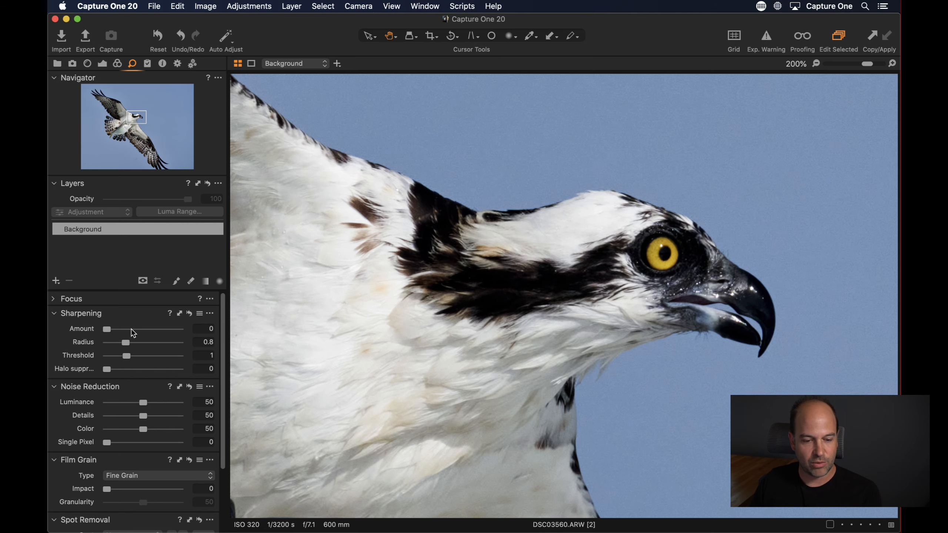
left_click_drag(310, 310, 657, 181)
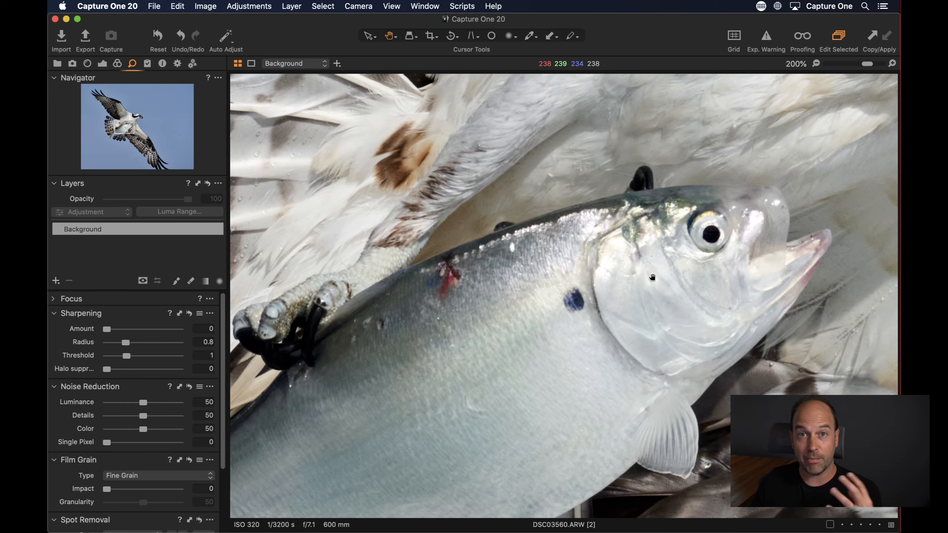
left_click_drag(672, 145, 426, 315)
Step: Reset the Sharpening settings and raise the Amount to about 416
left_click(190, 314)
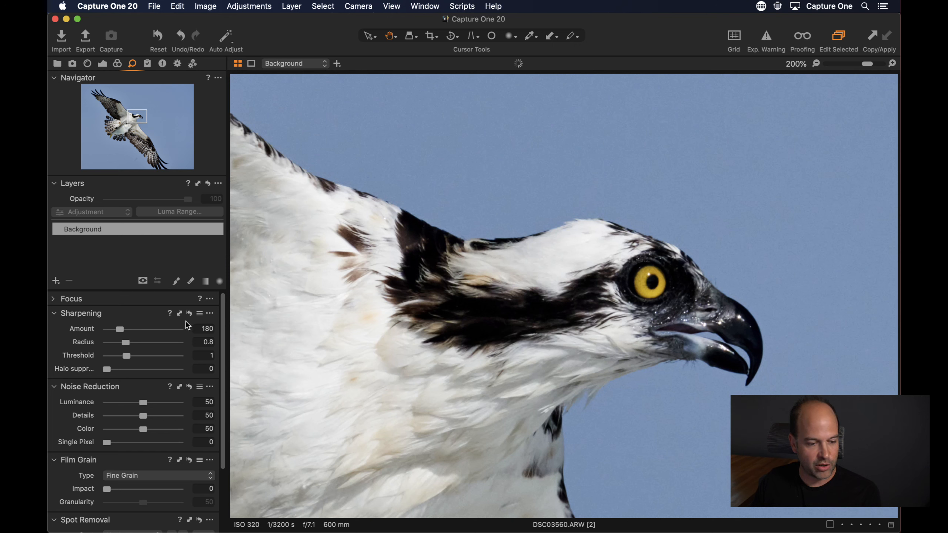
left_click_drag(121, 330, 137, 330)
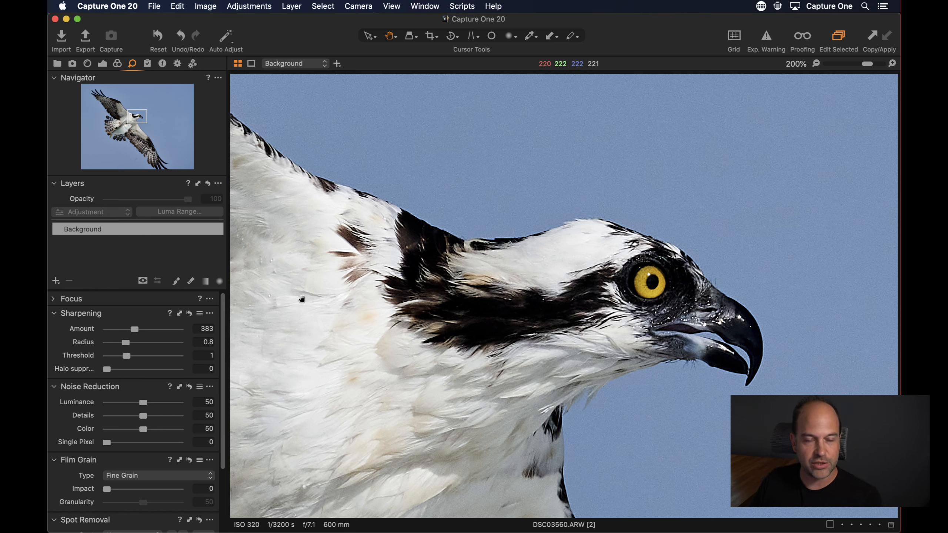
left_click_drag(134, 330, 136, 329)
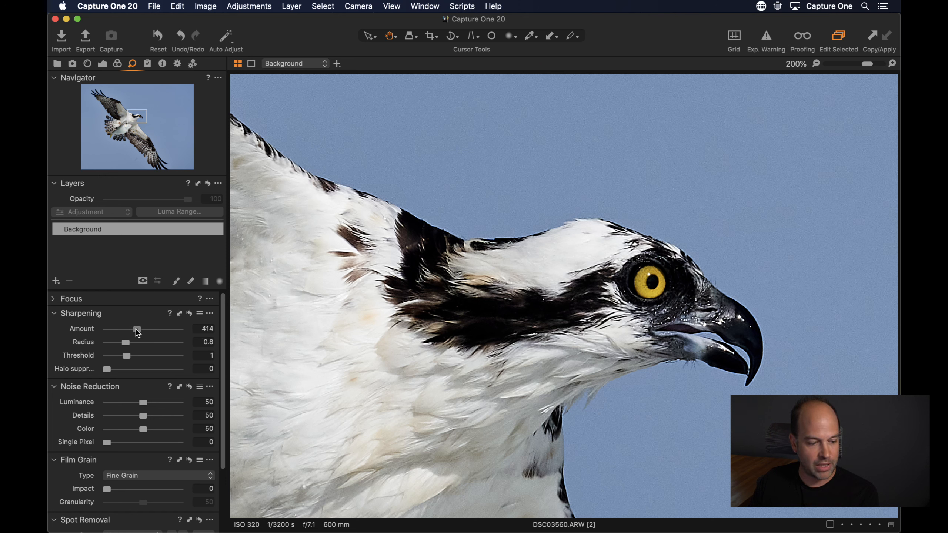
Step: Set the Sharpening Halo suppression to 60 and compare the osprey's head with and without the Amount and Halo suppression changes
left_click_drag(106, 369, 149, 369)
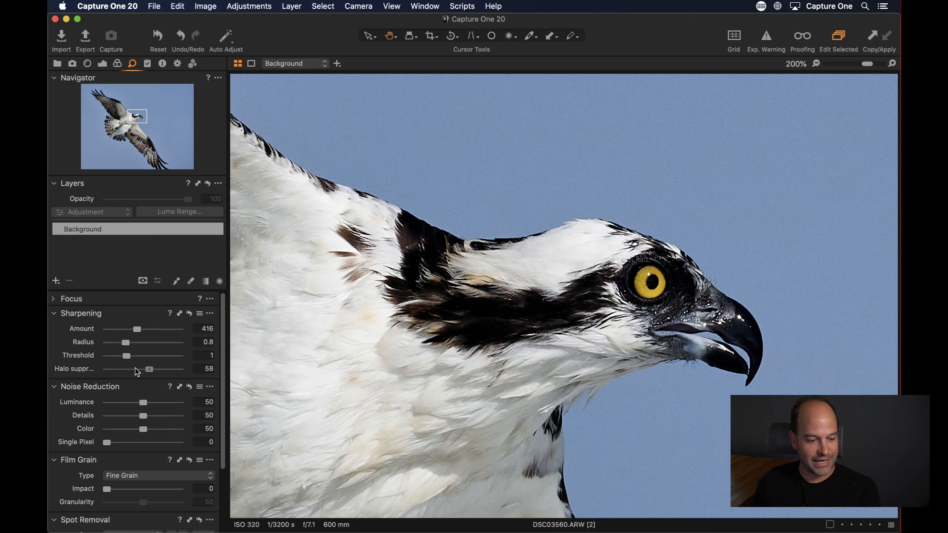
double_click(83, 368)
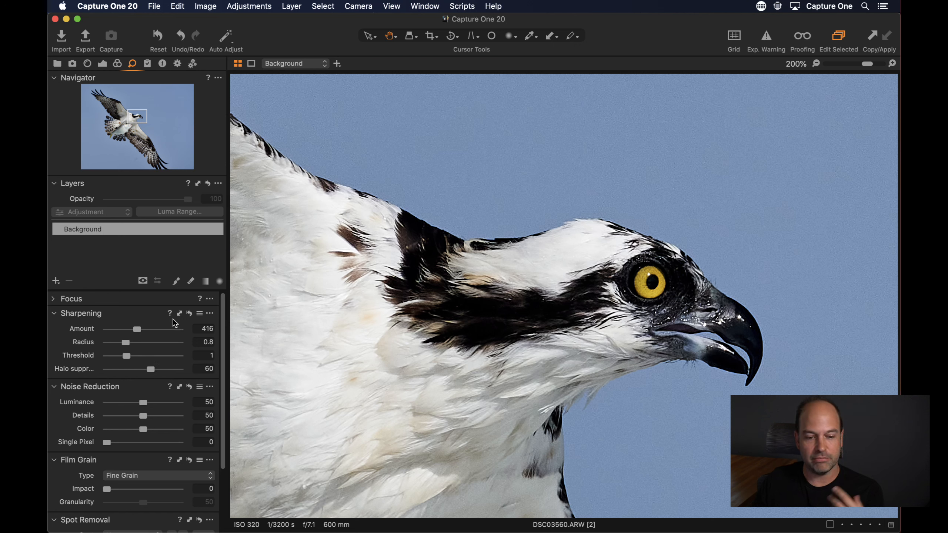
double_click(83, 331)
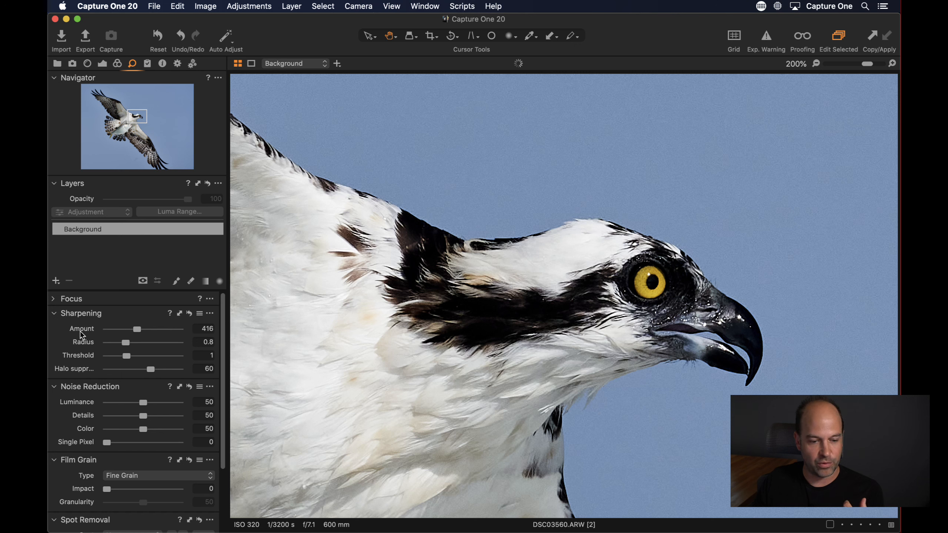
left_click(81, 332)
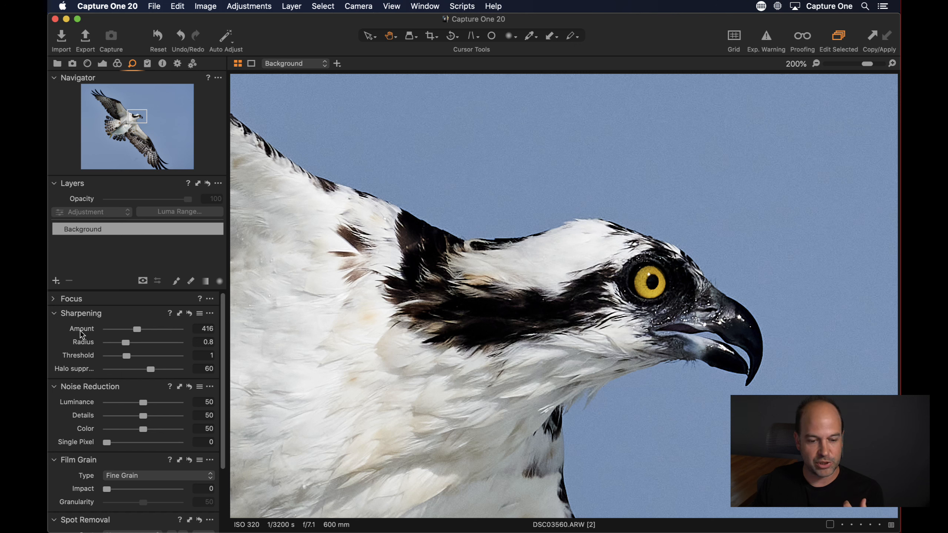
left_click(80, 330)
left_click(80, 331)
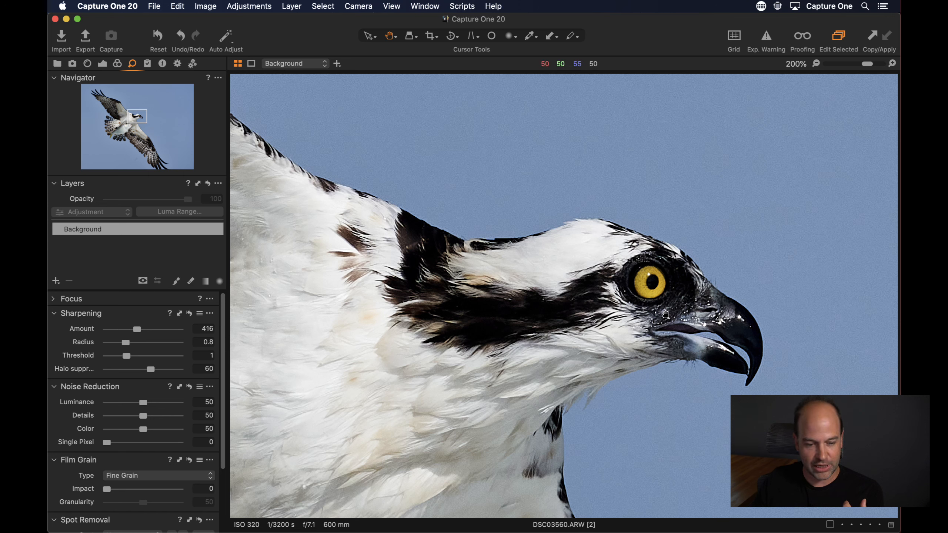
double_click(75, 369)
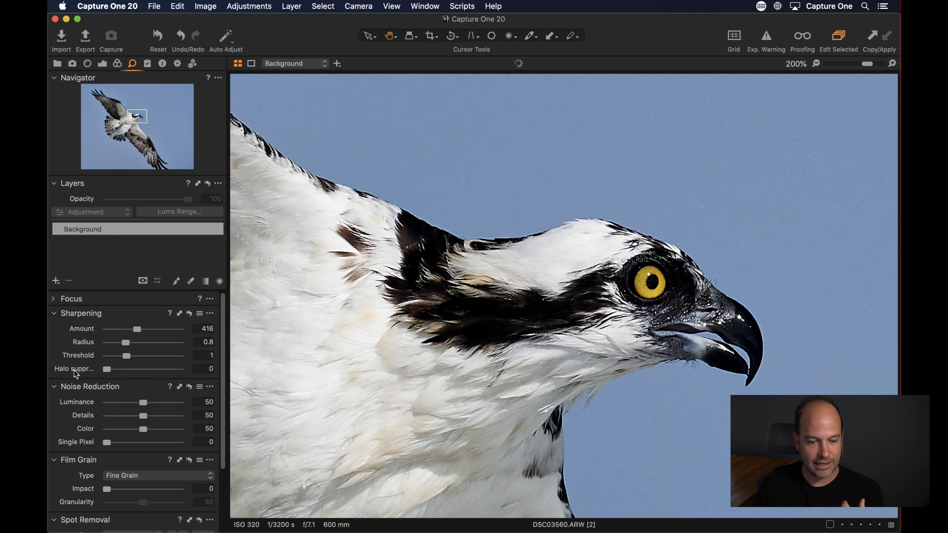
left_click(74, 370)
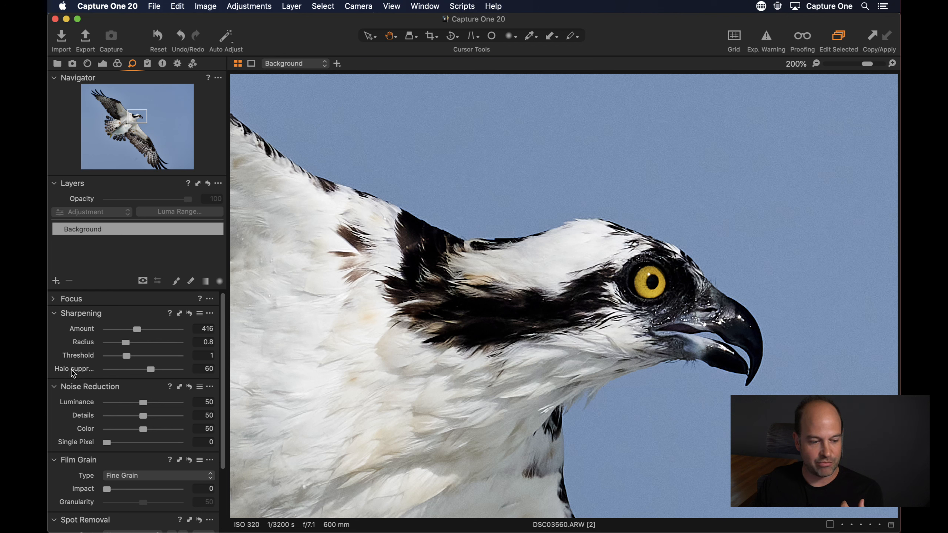
left_click(73, 369)
Step: Try a Sharpening Threshold of 2.8 on the osprey's head, and reset all Sharpening settings to their defaults
left_click_drag(122, 354, 146, 355)
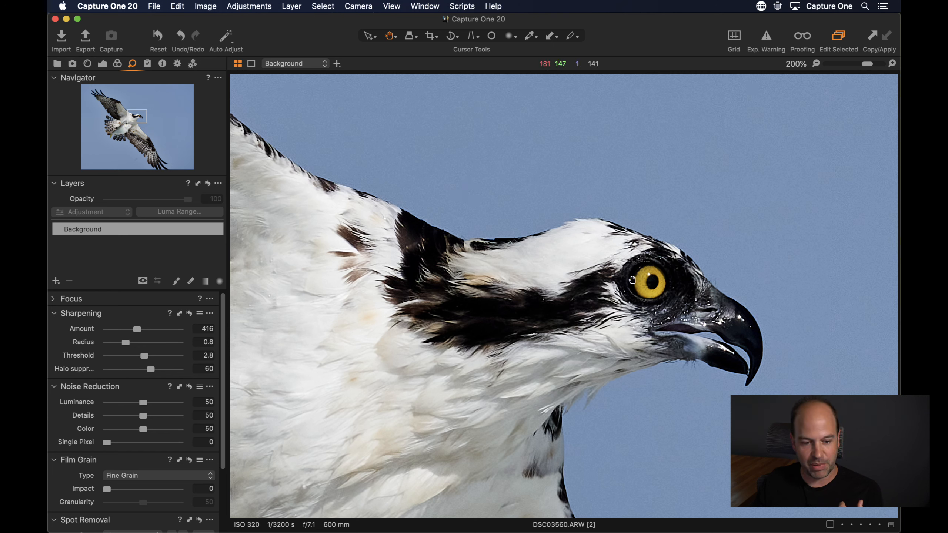
left_click_drag(632, 280, 722, 256)
double_click(79, 331)
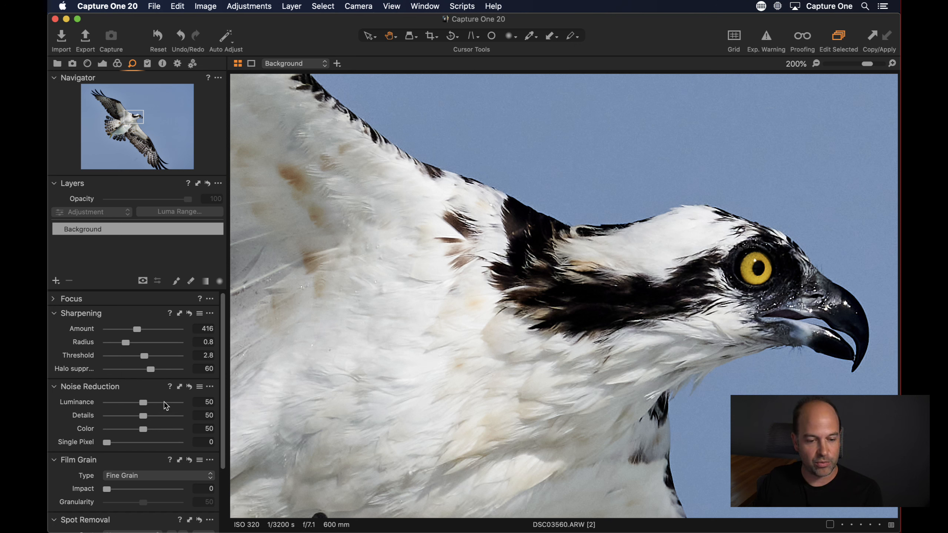
left_click(190, 313)
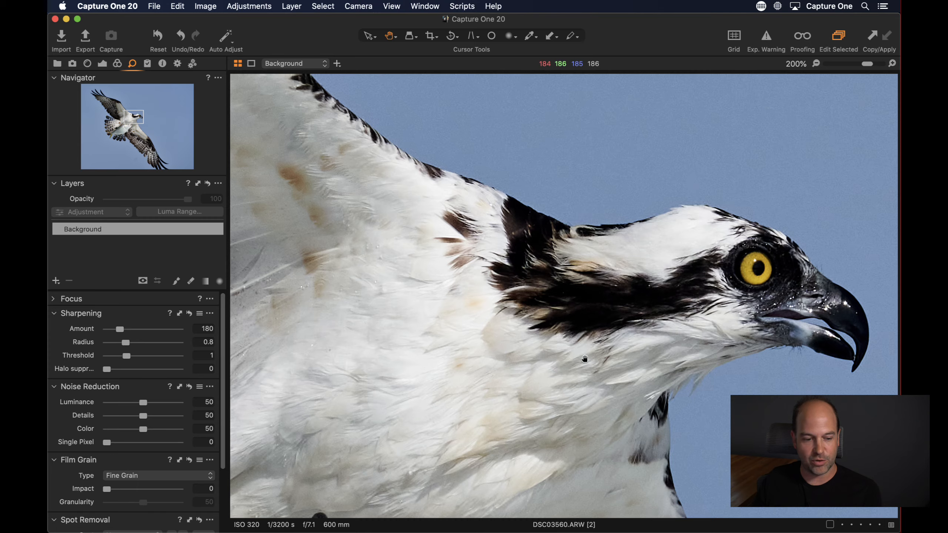
Step: Examine the sharpness of the wing and tail feathers, the fish and the body's edge against the sky at 200%
left_click_drag(537, 381, 851, 310)
left_click_drag(567, 180, 780, 418)
left_click_drag(581, 209, 843, 459)
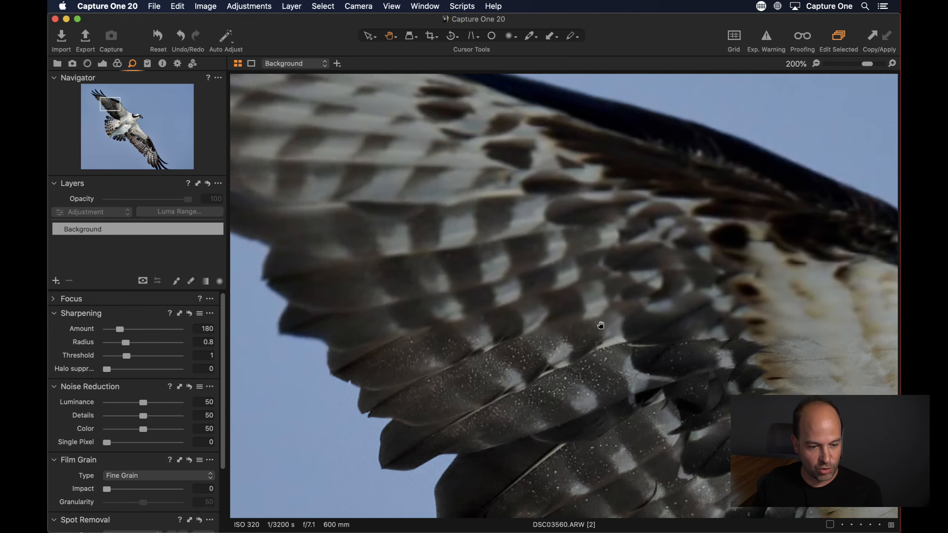
left_click_drag(584, 246, 709, 340)
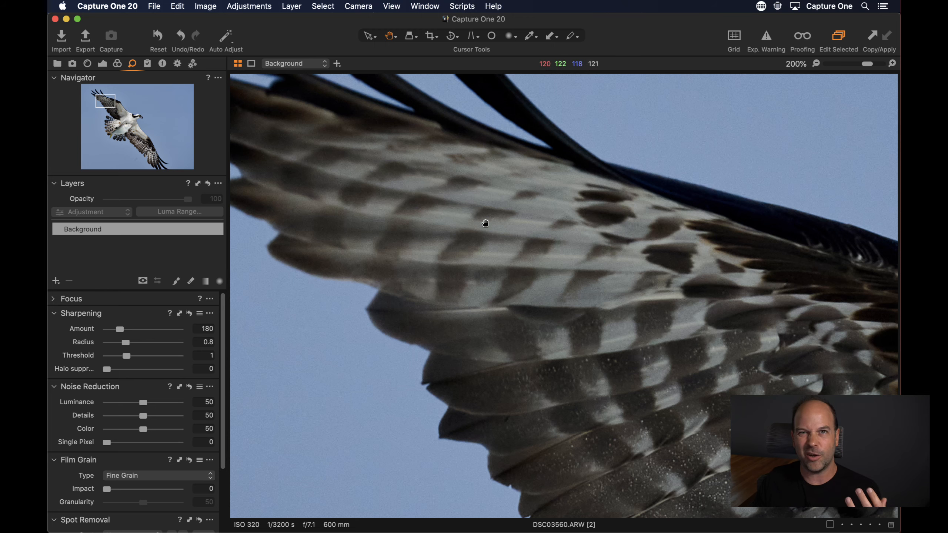
left_click_drag(747, 369, 369, 71)
left_click_drag(605, 475, 550, 121)
left_click_drag(642, 448, 512, 197)
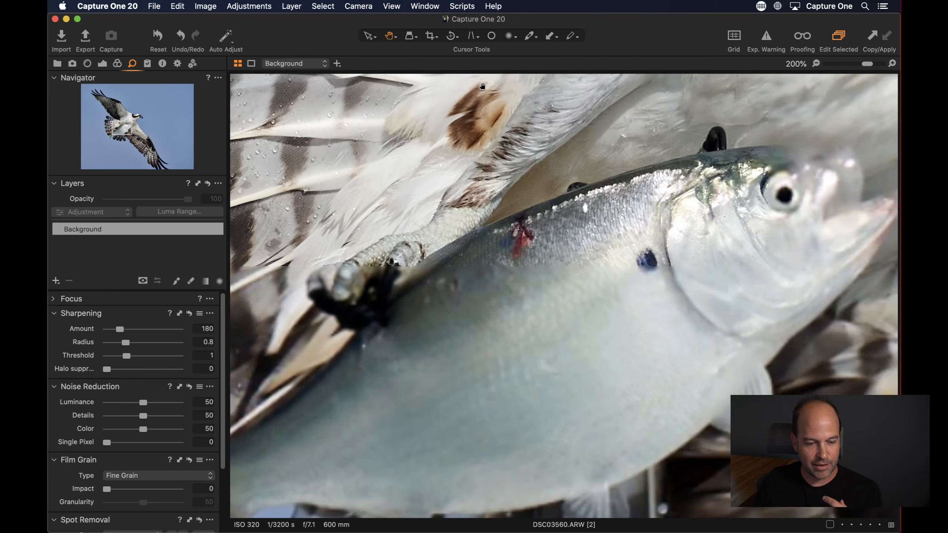
left_click_drag(813, 207, 722, 160)
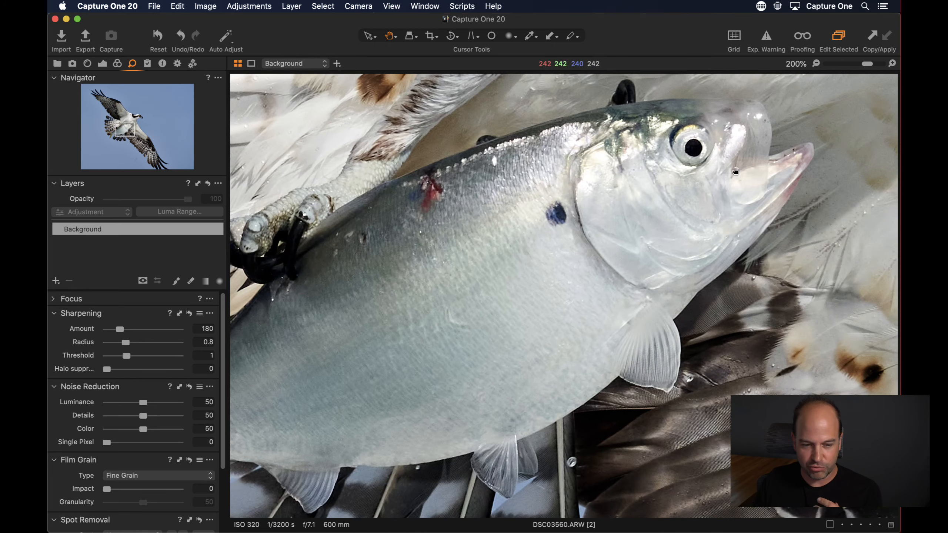
left_click_drag(560, 234, 810, 304)
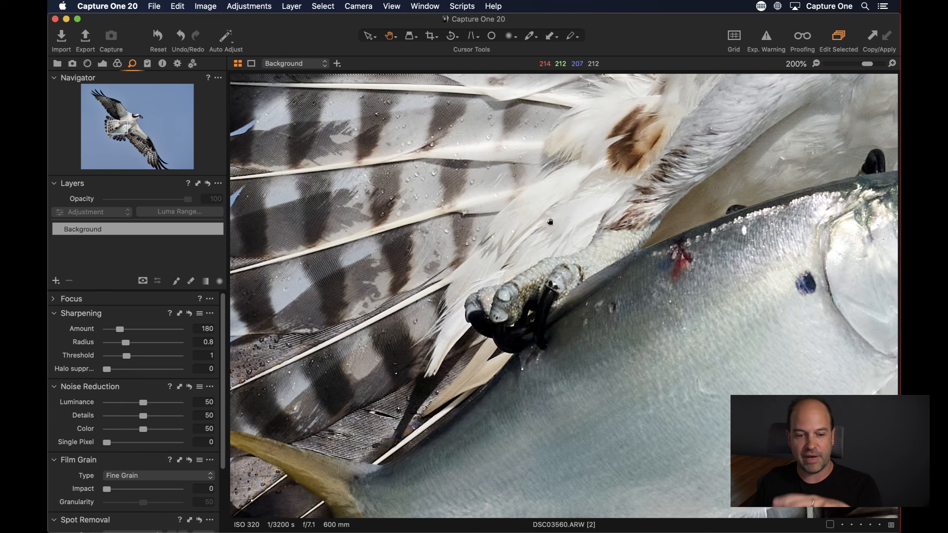
left_click_drag(684, 309, 262, 240)
left_click_drag(691, 286, 476, 344)
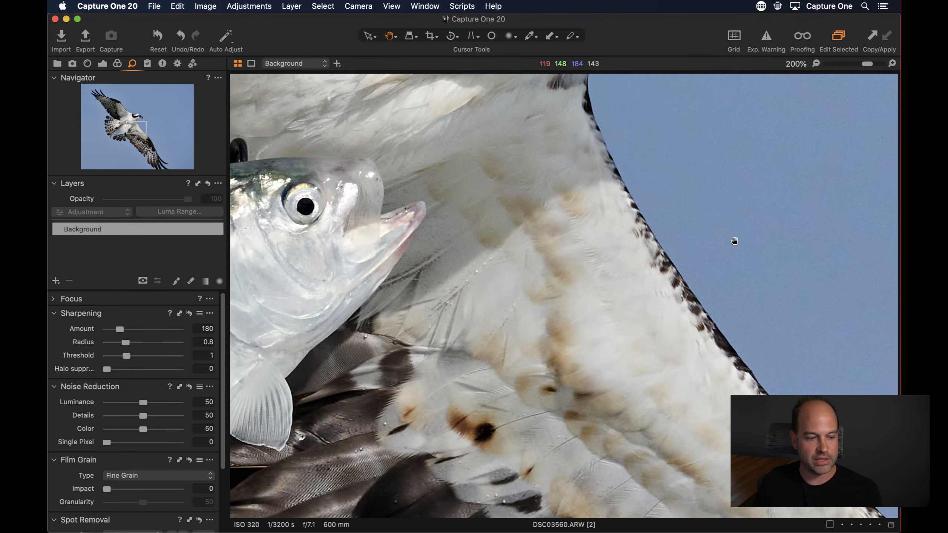
Step: Set the background's Sharpening Amount to 0 and add a new filled adjustment layer
left_click_drag(119, 330, 104, 330)
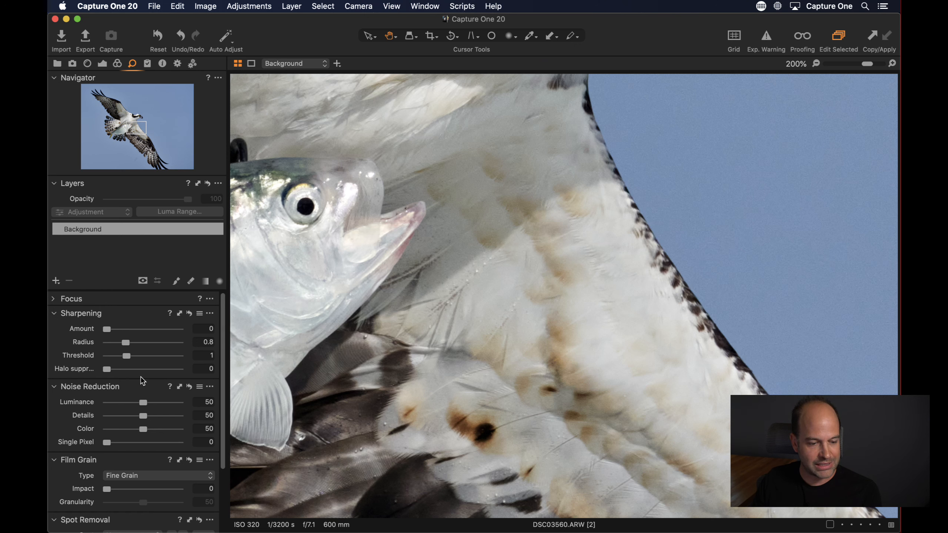
left_click(56, 281)
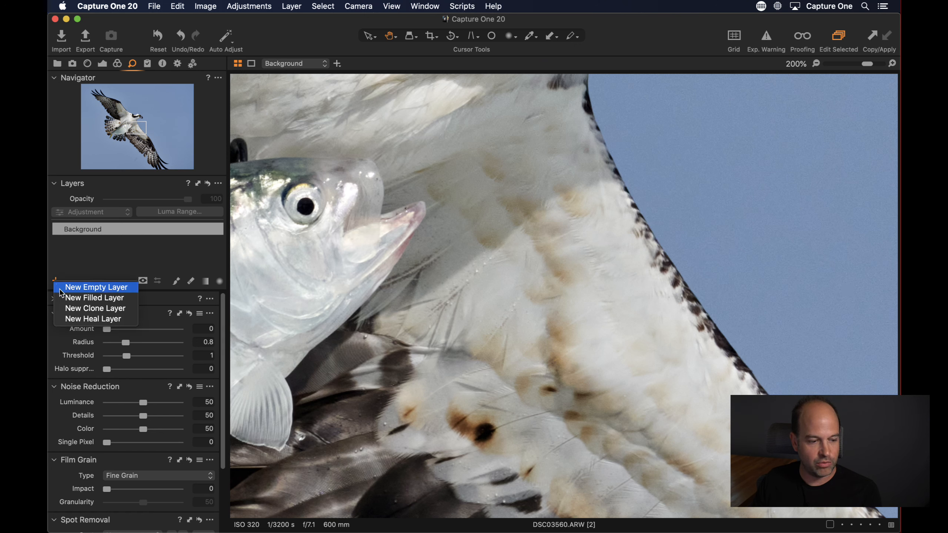
left_click(69, 298)
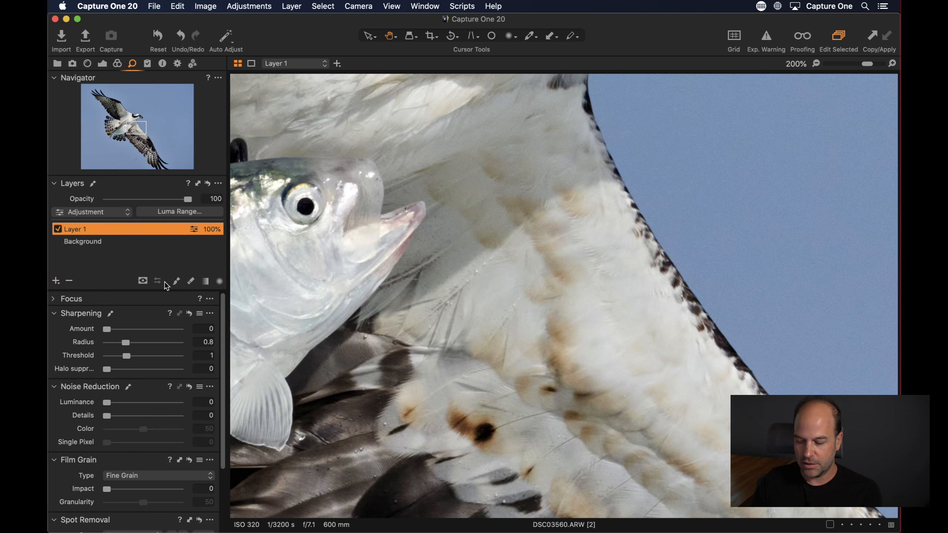
Step: Check the new layer's mask coverage across the whole photo, and inspect the tail feathers and fish at 100% with the mask hidden
key("m")
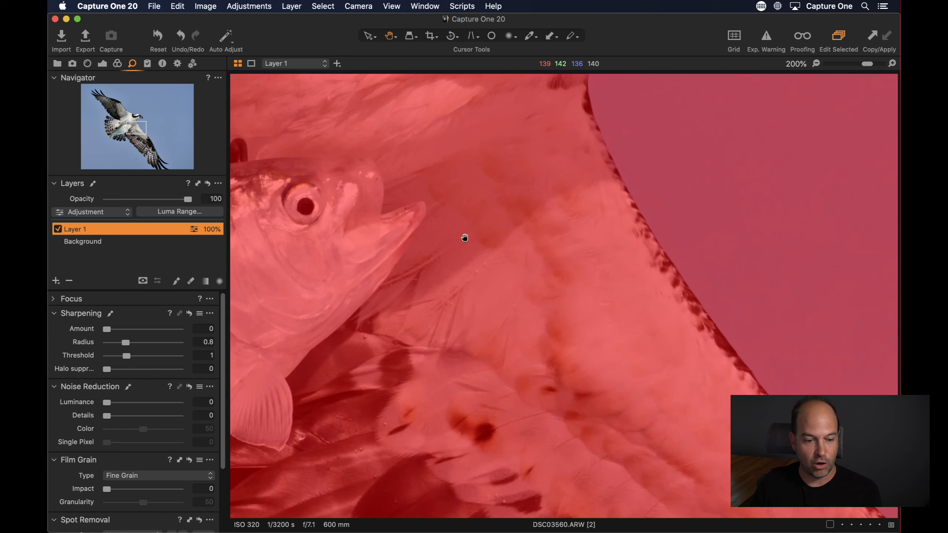
double_click(466, 238)
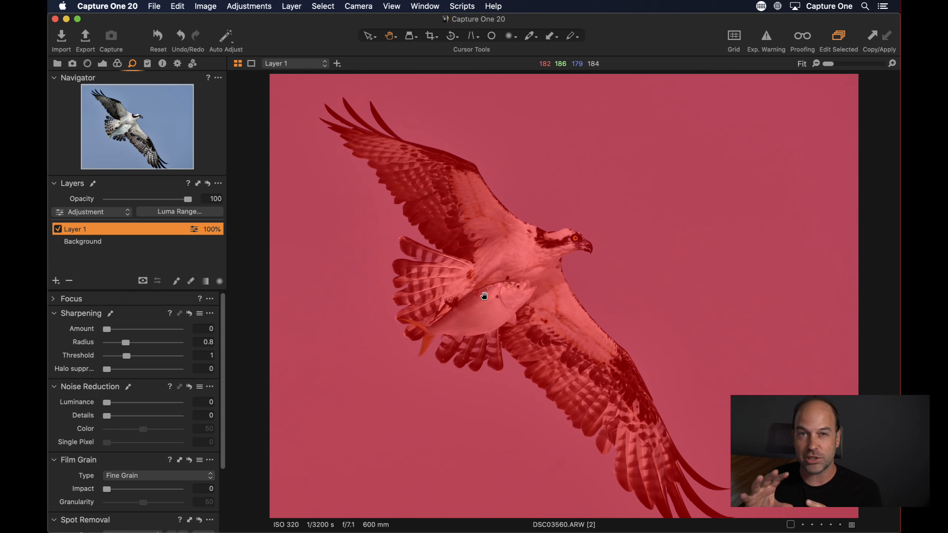
key("m")
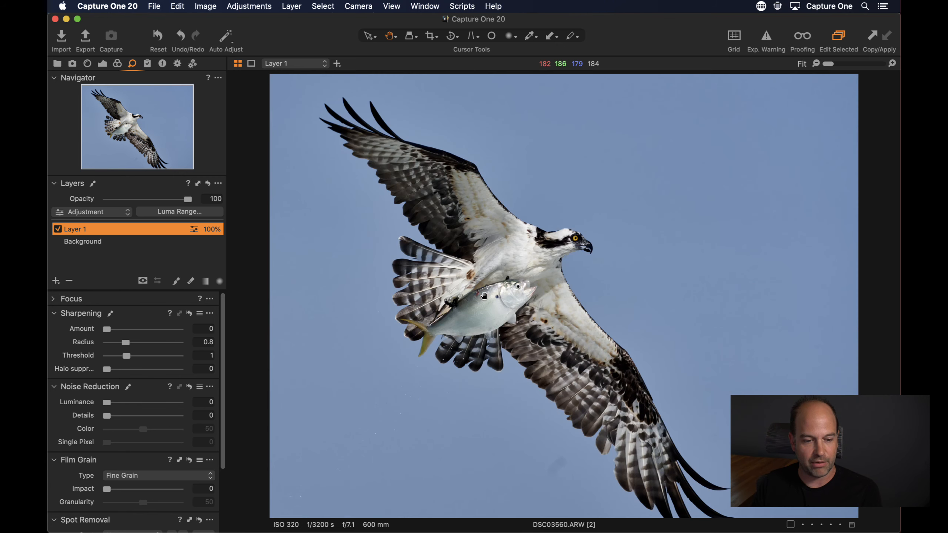
double_click(441, 282)
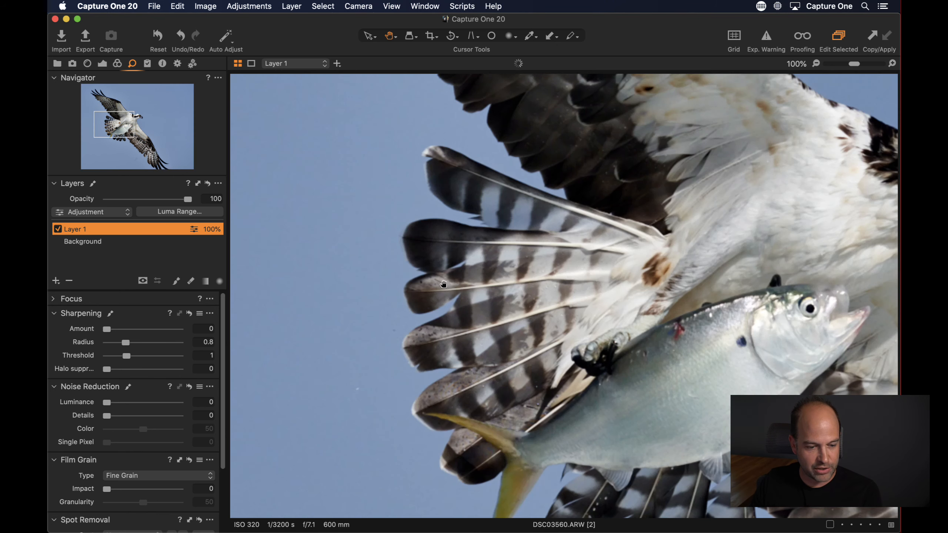
Step: Set the new layer's Sharpening Amount to 274, judging the effect on the tail feathers at 200%
left_click_drag(626, 262, 505, 242)
key("super+equal")
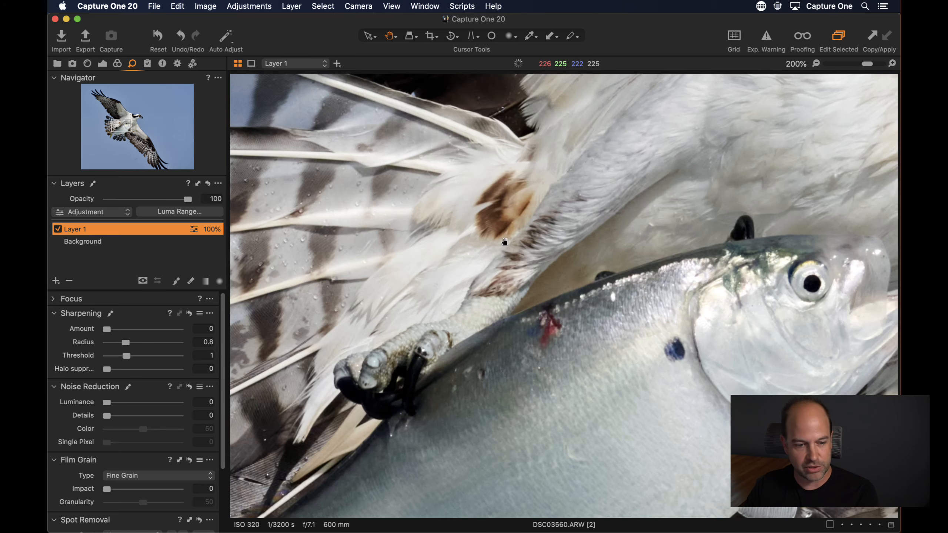
left_click_drag(435, 291, 612, 280)
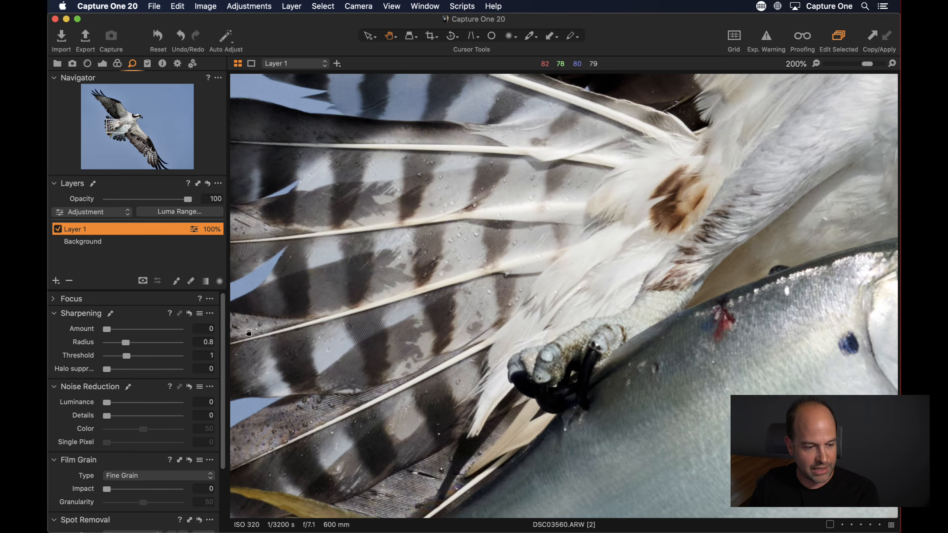
left_click_drag(109, 330, 126, 335)
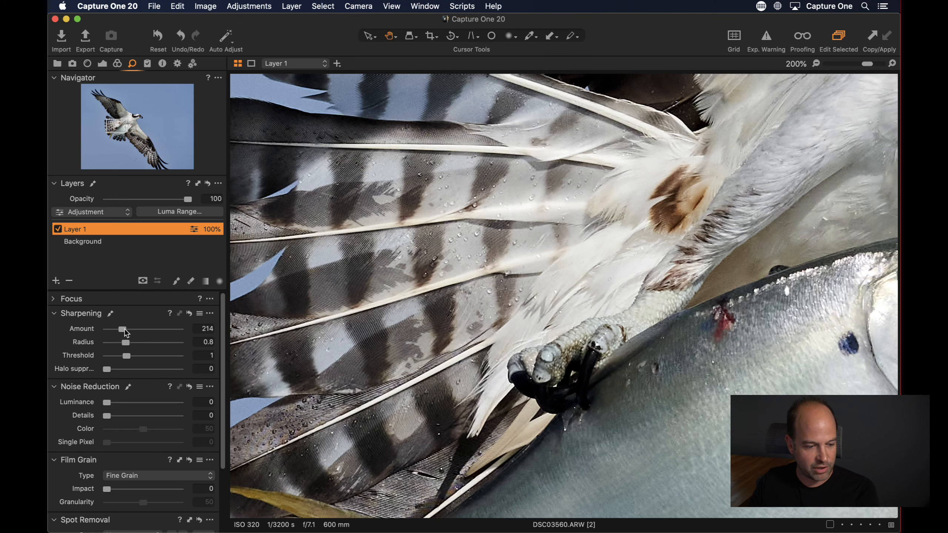
left_click_drag(125, 332, 130, 334)
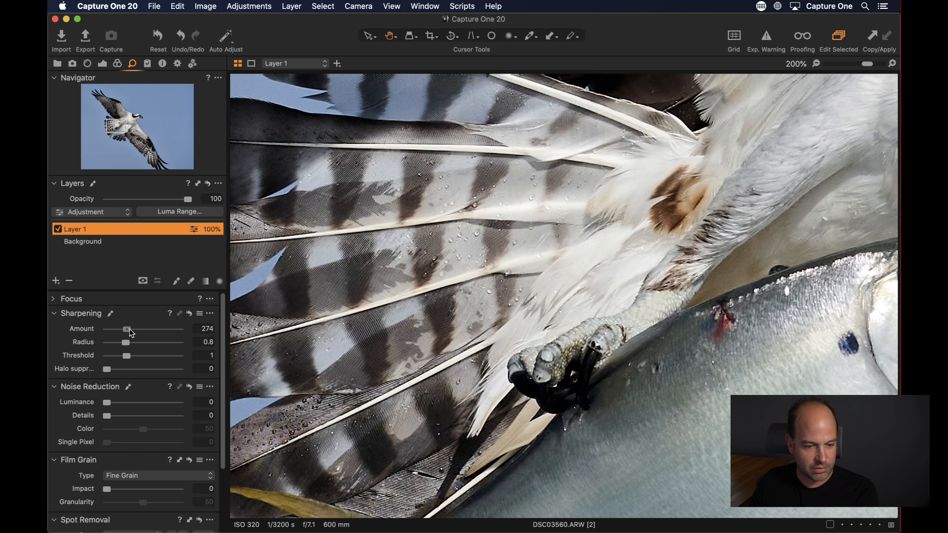
Step: Set the layer's Structure to 7
left_click(102, 63)
scroll(138, 436, "down", 1)
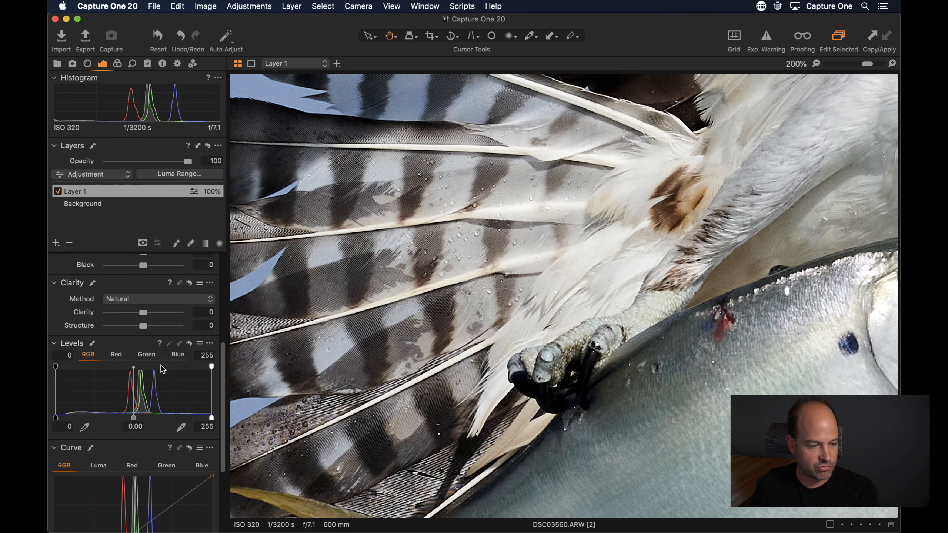
left_click_drag(147, 326, 153, 327)
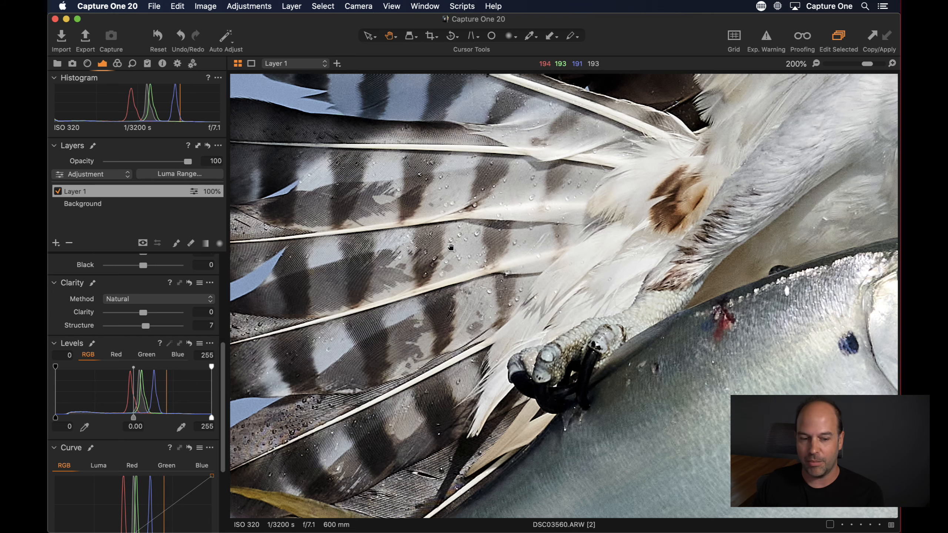
Step: Compare the osprey's head at 200% with the sharpened layer turned off and on
scroll(691, 205, "up", 15)
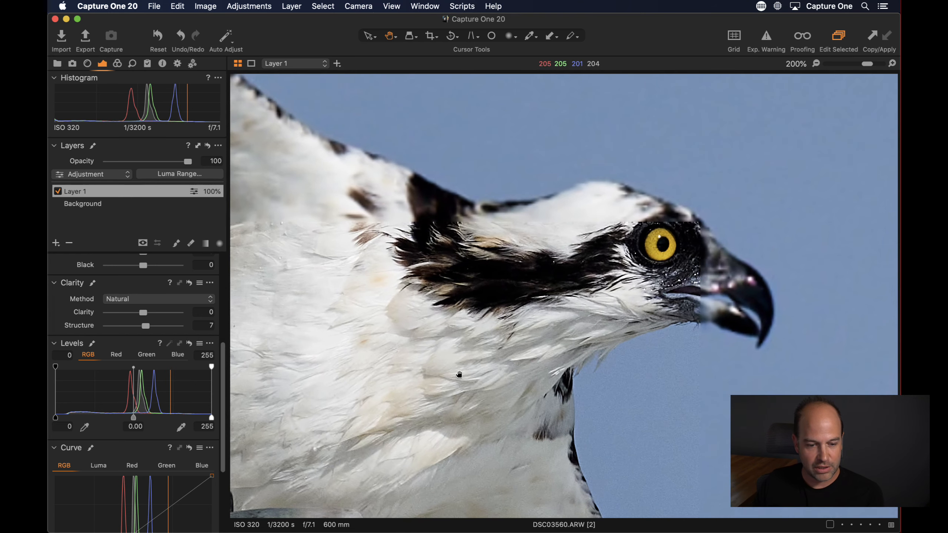
left_click(58, 191)
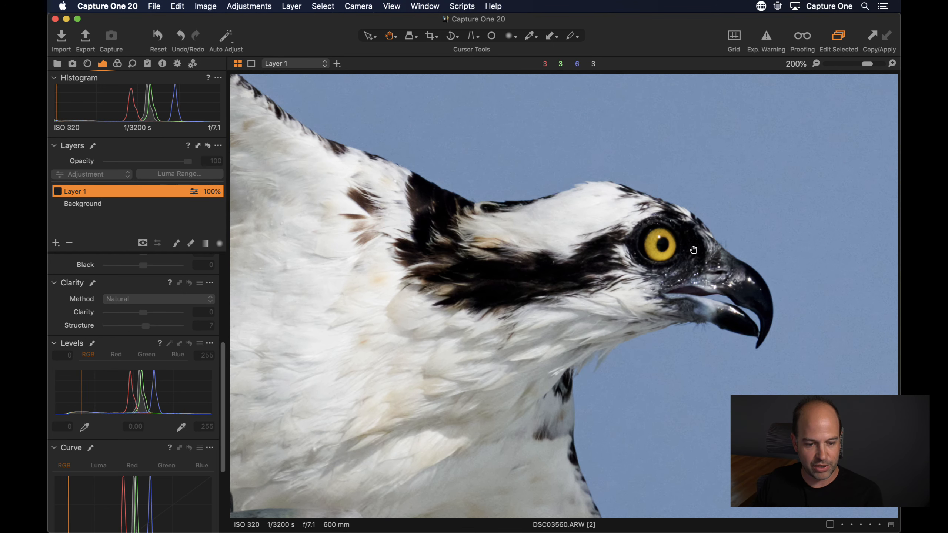
left_click(58, 191)
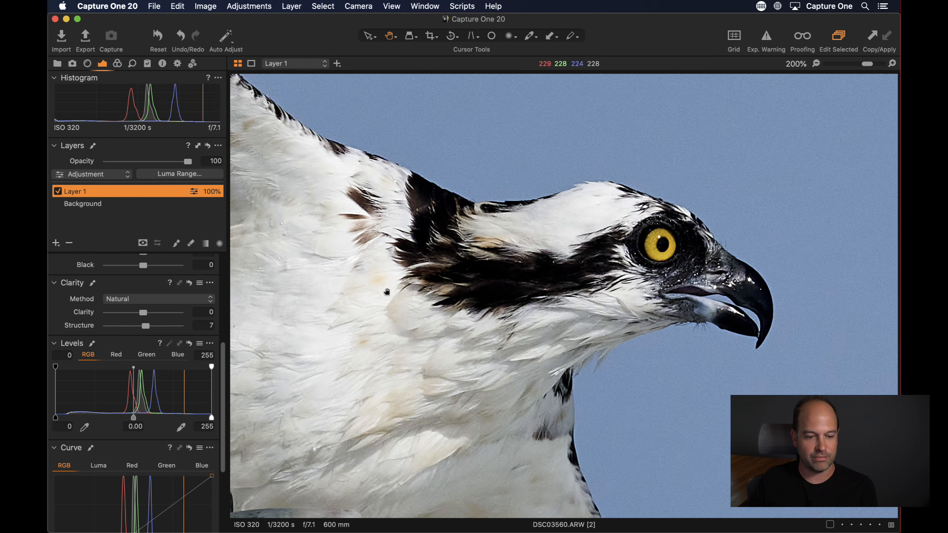
Step: Examine the layer's sharpening at 200% across the fish, the breast and the upper wing's feathers
left_click_drag(387, 292, 649, 215)
scroll(577, 296, "down", 5)
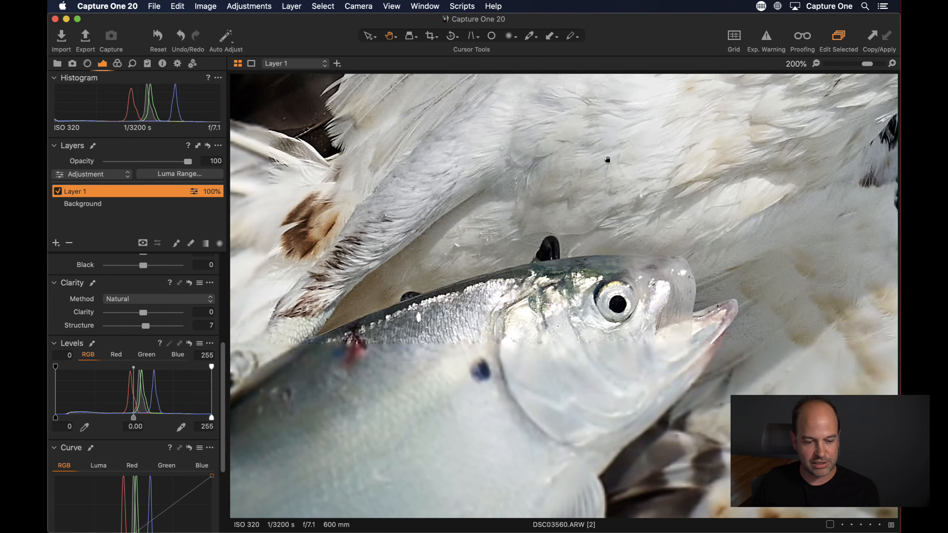
left_click_drag(558, 270, 620, 155)
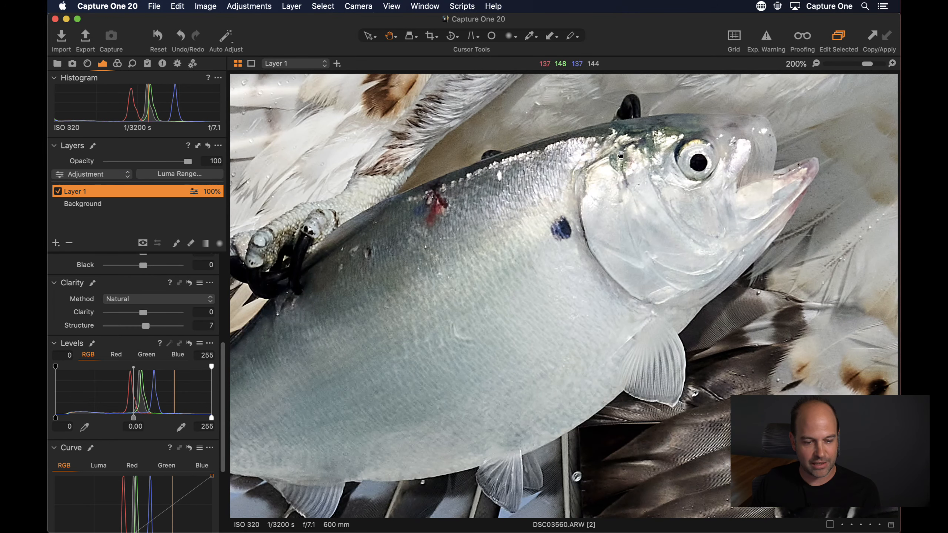
left_click_drag(384, 127, 648, 370)
left_click_drag(478, 152, 616, 271)
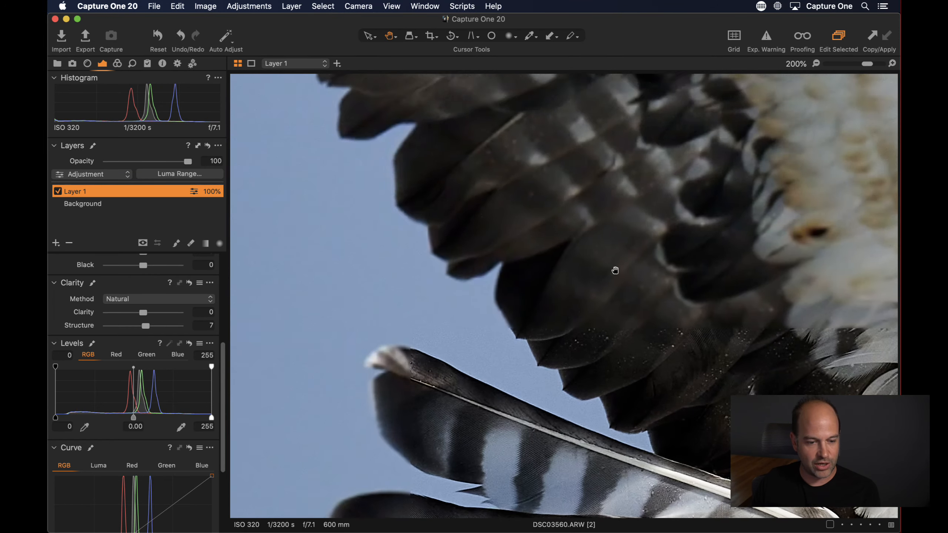
left_click_drag(607, 174, 661, 374)
left_click_drag(541, 175, 585, 312)
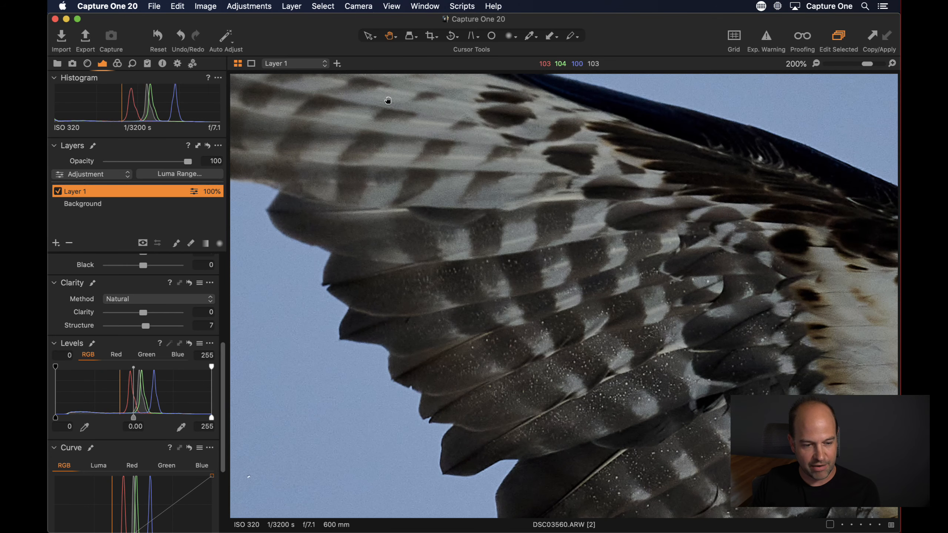
left_click_drag(366, 160, 448, 166)
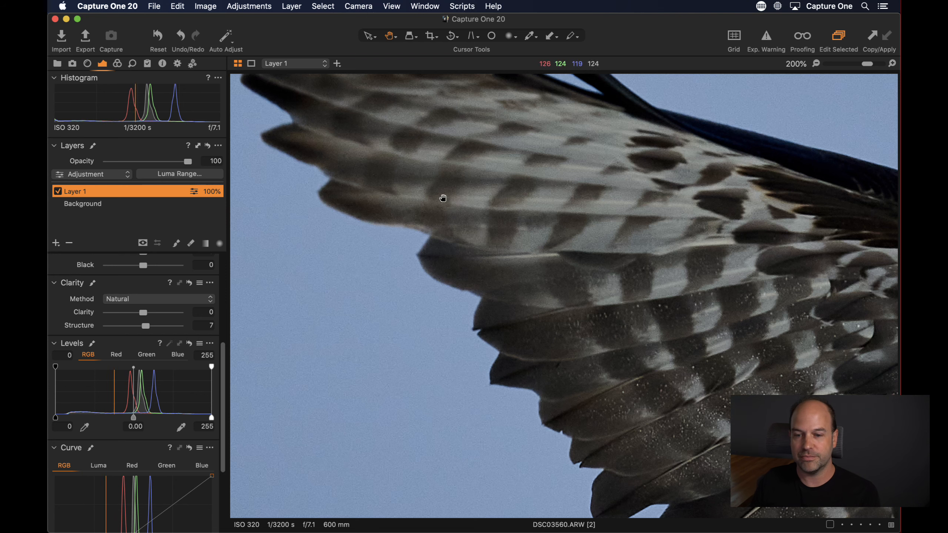
left_click_drag(718, 320, 398, 240)
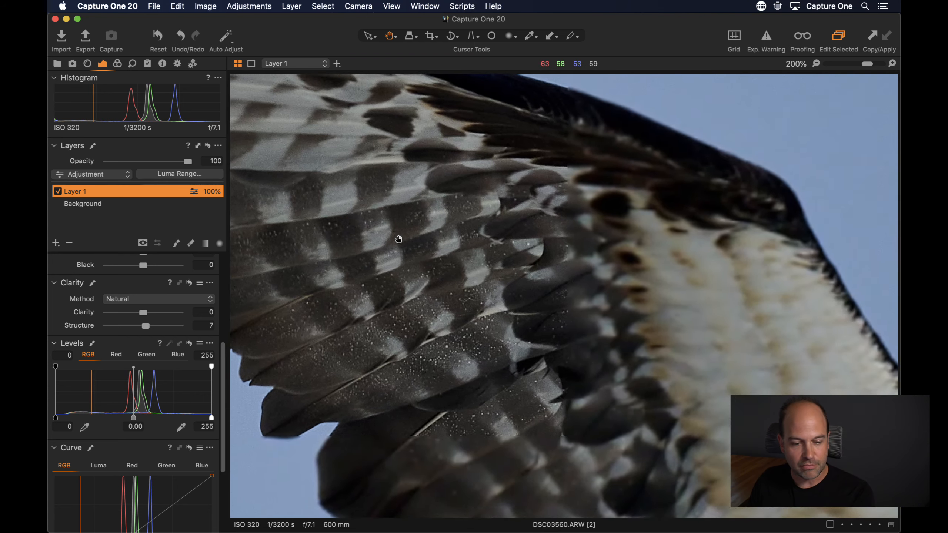
Step: Show the layer's mask over the whole photo, rename the layer as Sharpening, and clear its mask
double_click(473, 275)
key("m")
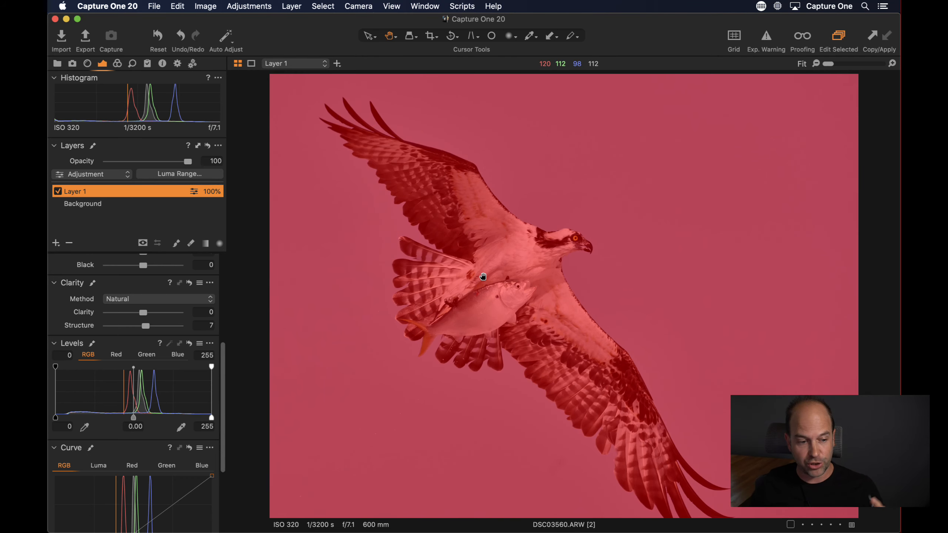
double_click(83, 194)
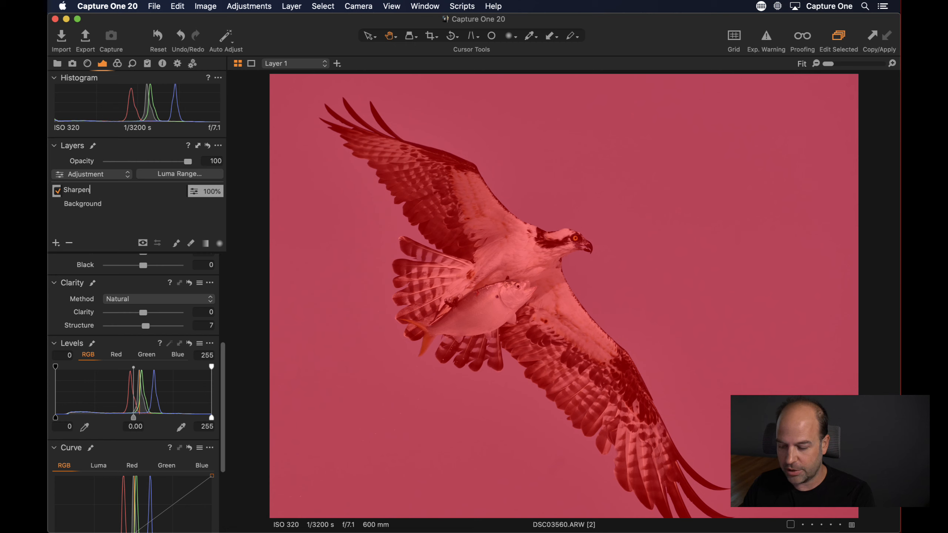
key("Return")
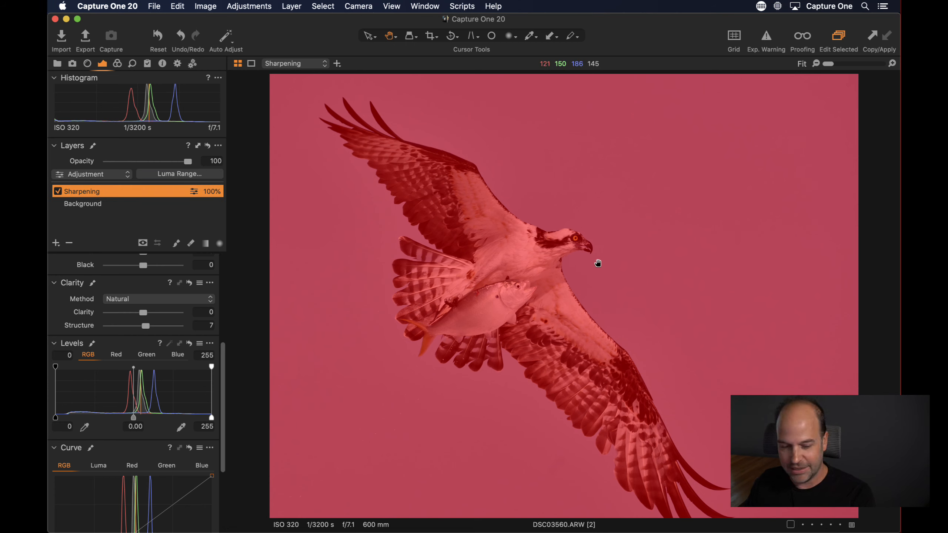
right_click(98, 191)
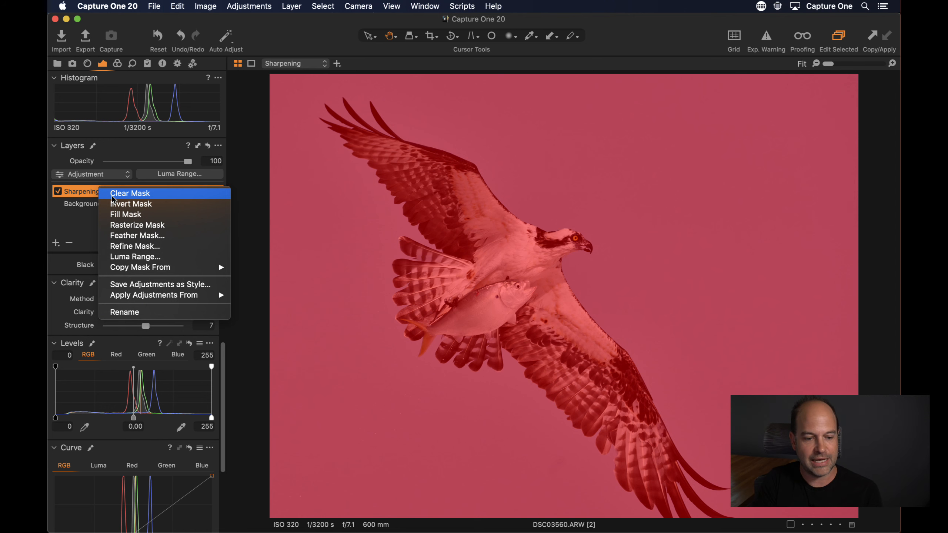
left_click(112, 194)
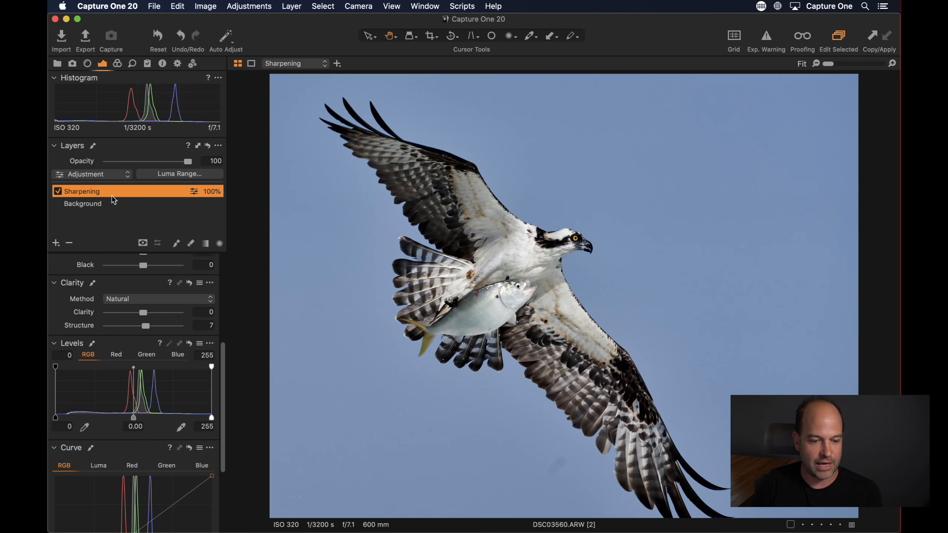
Step: Try brushing the sharpening onto the osprey's head and neck with size 150 and flow 100, and clear the mask again
double_click(542, 257)
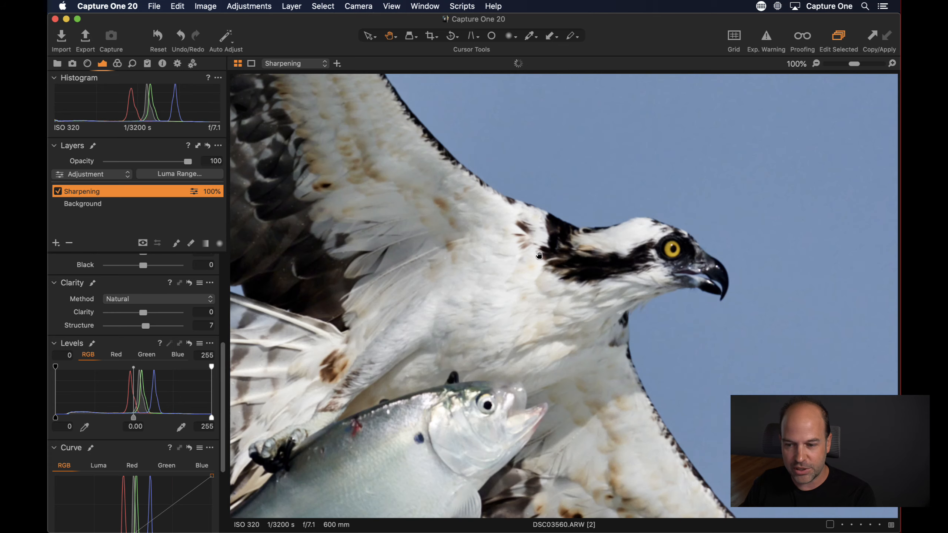
key("super+plus")
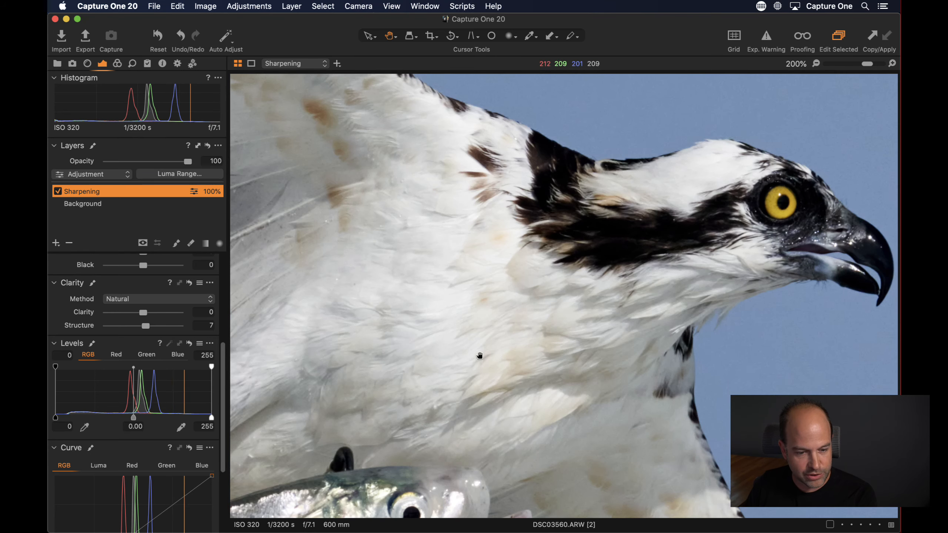
left_click_drag(480, 355, 523, 355)
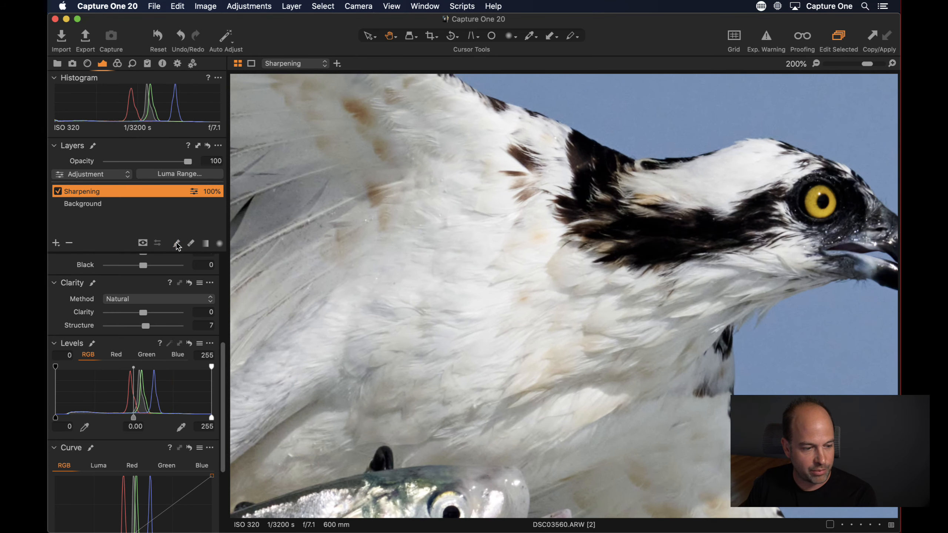
right_click(578, 224)
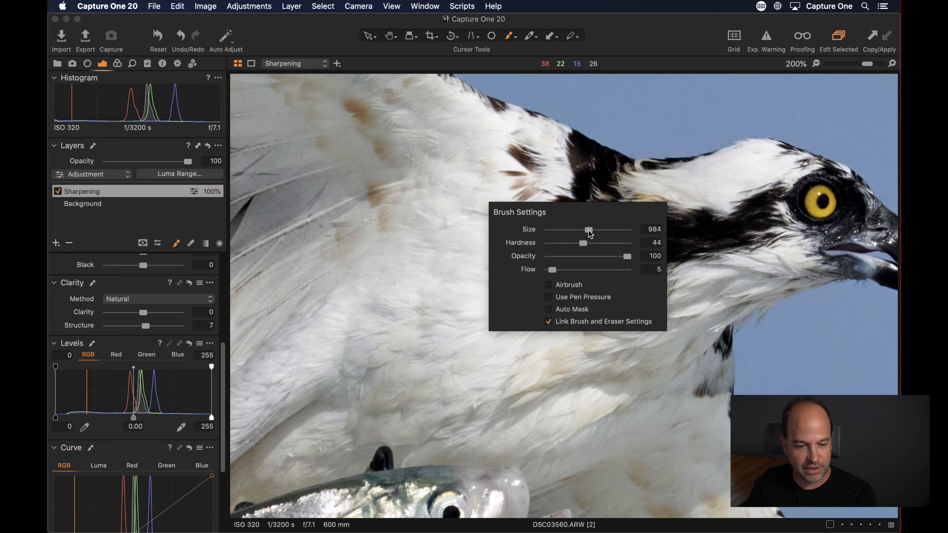
mouse_move(588, 230)
left_mouse_down()
mouse_move(565, 229)
mouse_move(566, 242)
mouse_move(572, 231)
left_mouse_up()
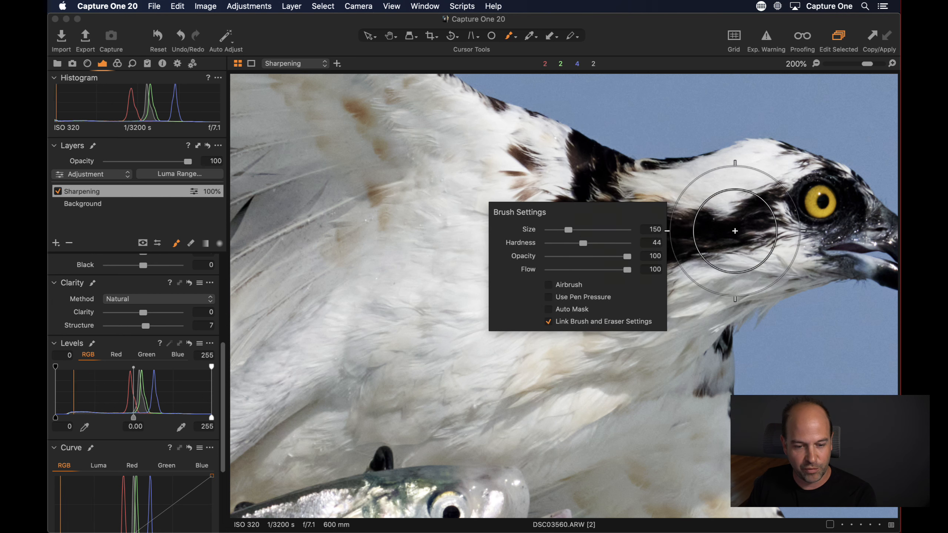
mouse_move(798, 221)
left_mouse_down()
mouse_move(635, 212)
mouse_move(598, 268)
left_mouse_up()
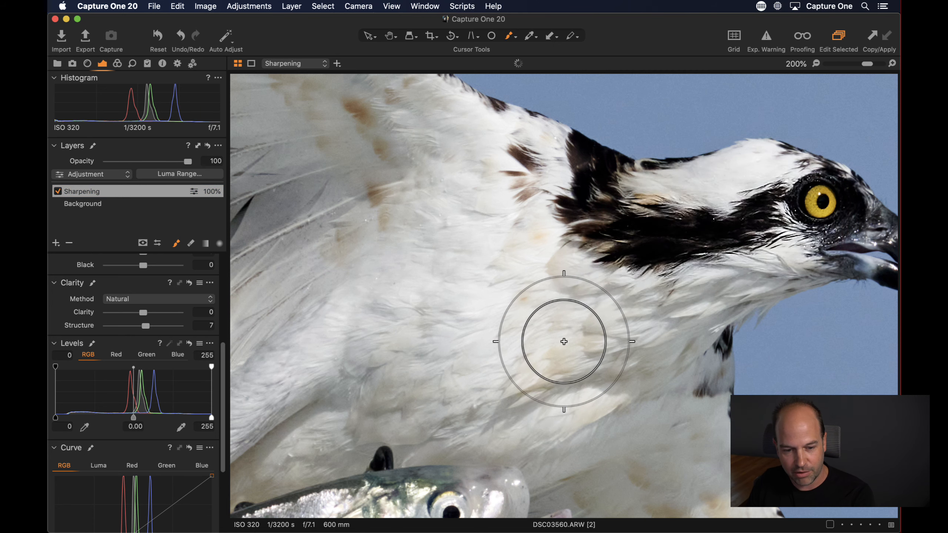
left_click_drag(670, 256, 498, 293)
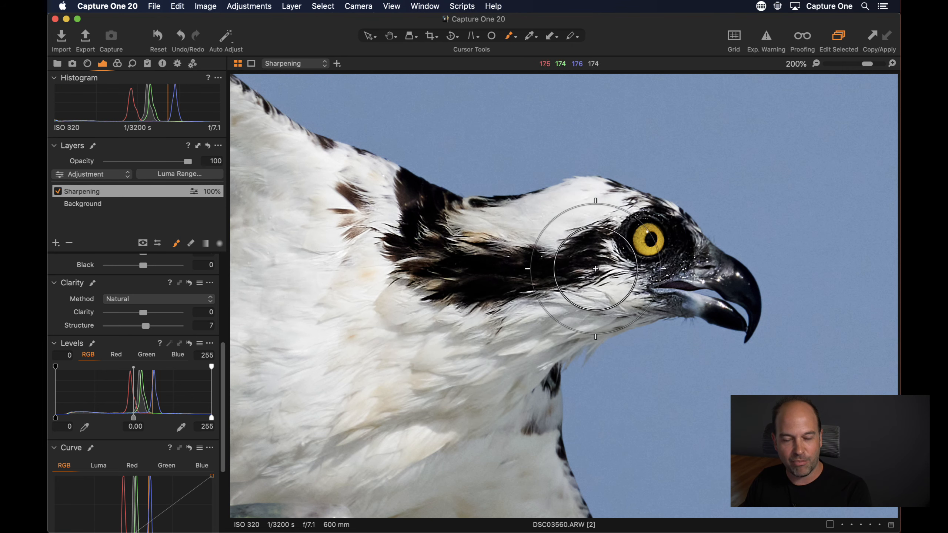
right_click(103, 194)
left_click(112, 197)
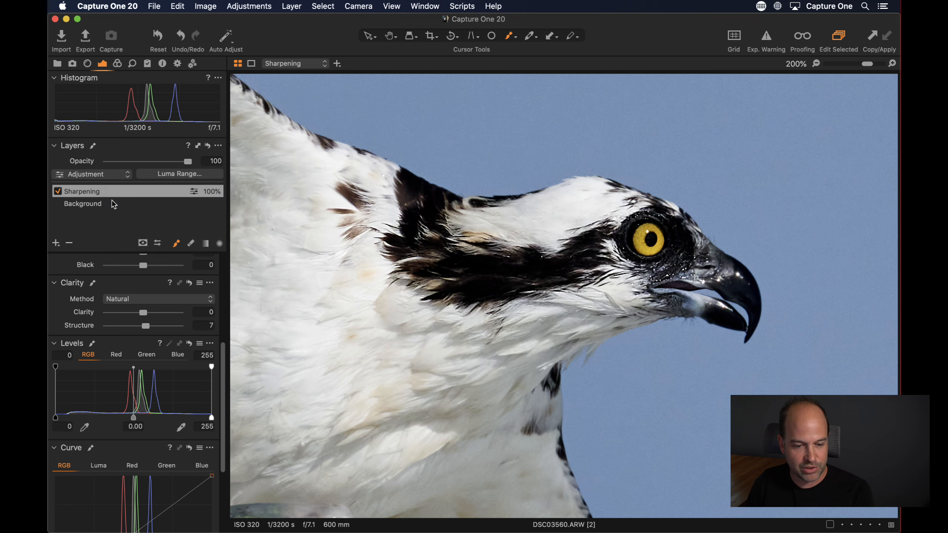
Step: Brush the Sharpening layer's mask onto the osprey's head and neck feathers with size 107, hardness 46 and flow 10
right_click(473, 271)
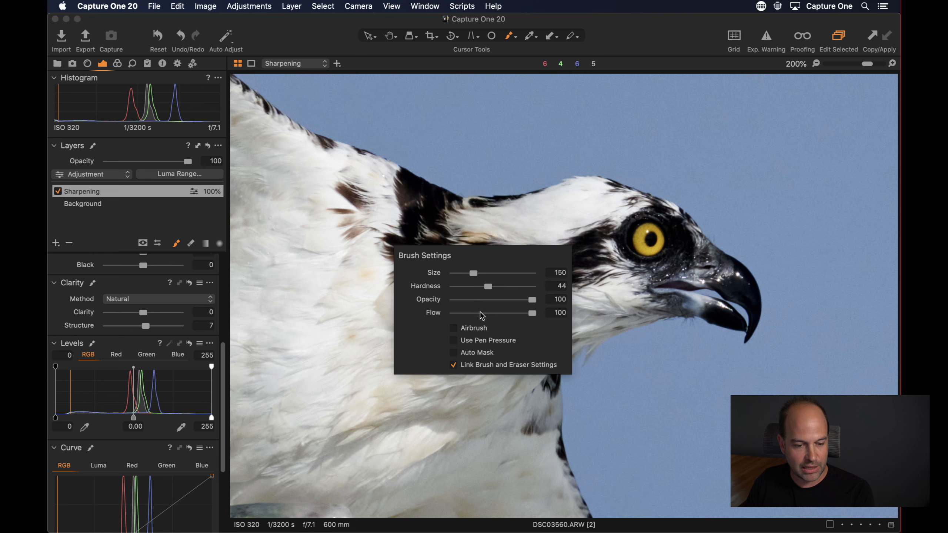
left_click_drag(480, 314, 461, 313)
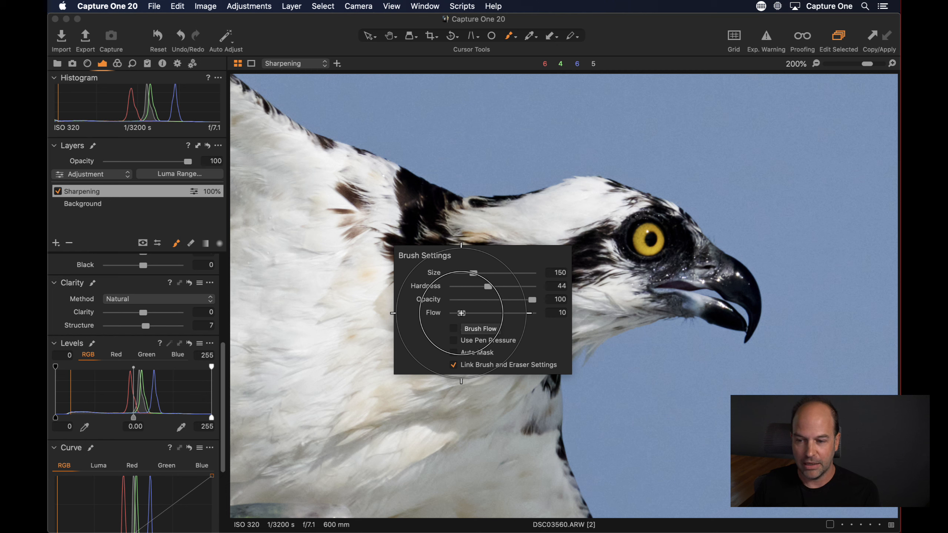
mouse_move(499, 273)
left_mouse_down()
mouse_move(531, 261)
mouse_move(634, 257)
mouse_move(580, 216)
mouse_move(505, 266)
mouse_move(516, 262)
mouse_move(534, 281)
left_mouse_up()
right_click(515, 275)
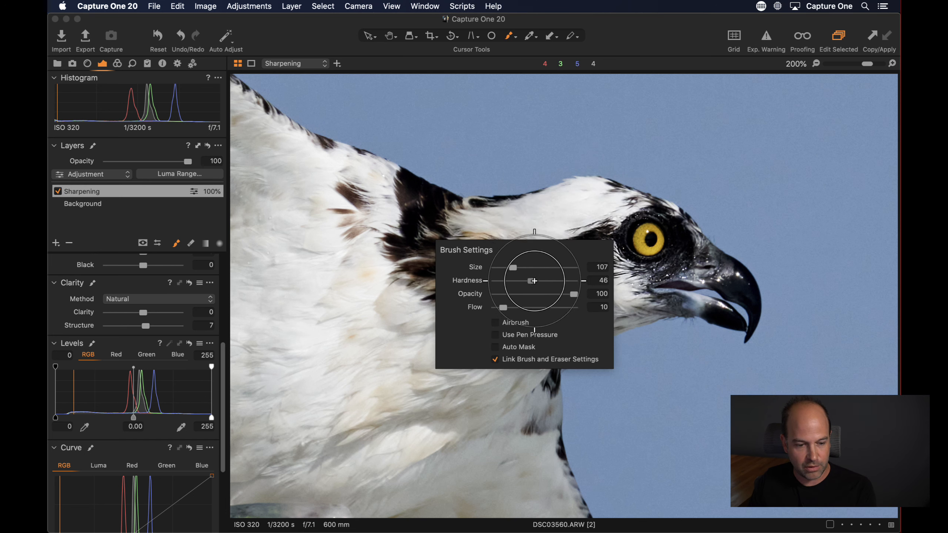
mouse_move(604, 228)
left_mouse_down()
mouse_move(662, 254)
mouse_move(608, 241)
mouse_move(478, 258)
mouse_move(603, 285)
mouse_move(702, 282)
mouse_move(508, 250)
mouse_move(417, 290)
mouse_move(429, 288)
left_mouse_up()
Step: Brush the Sharpening layer's mask across the osprey's breast with size 258 and hardness 57
scroll(672, 268, "down", 10)
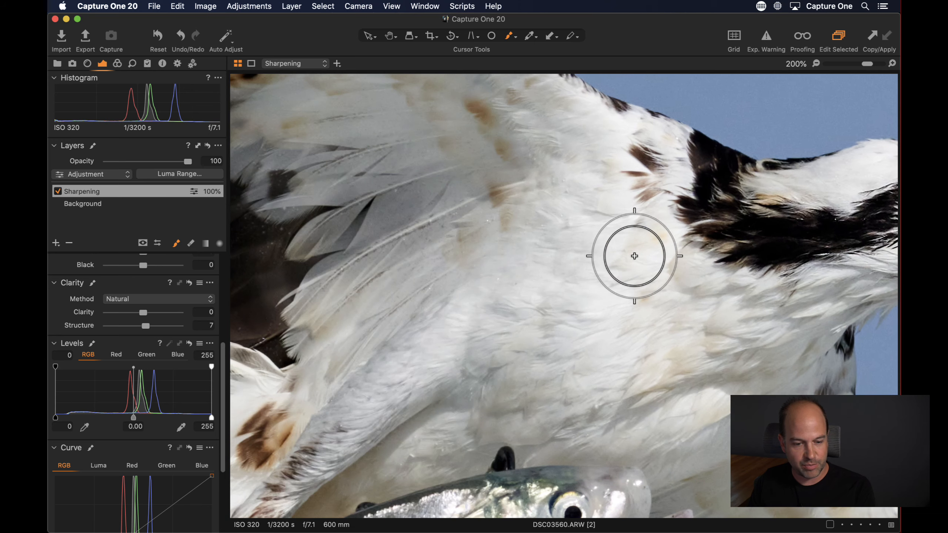
right_click(610, 257)
left_click_drag(610, 258, 636, 262)
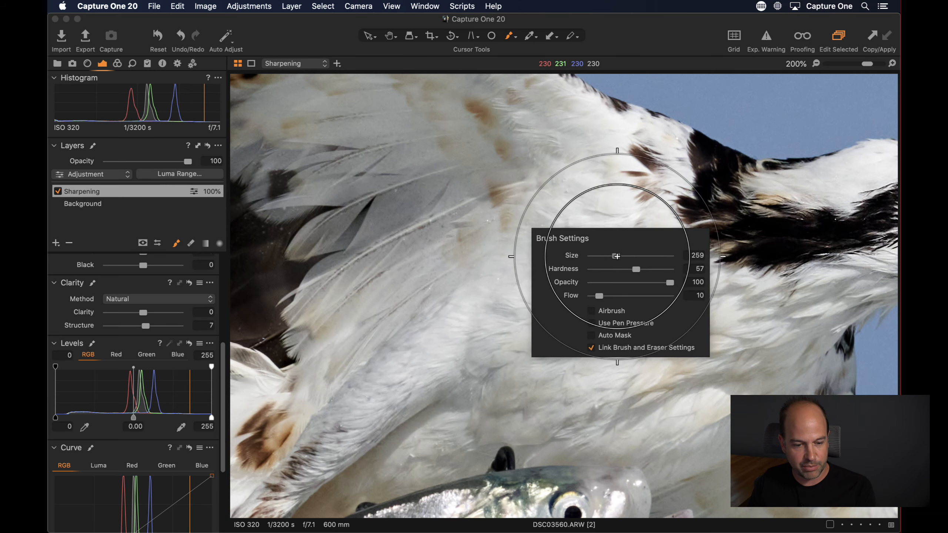
mouse_move(592, 216)
left_mouse_down()
mouse_move(446, 346)
mouse_move(682, 275)
mouse_move(507, 376)
mouse_move(647, 370)
mouse_move(758, 323)
mouse_move(705, 260)
mouse_move(608, 240)
mouse_move(493, 246)
mouse_move(398, 279)
mouse_move(454, 360)
mouse_move(685, 362)
mouse_move(676, 303)
mouse_move(712, 258)
mouse_move(471, 275)
left_mouse_up()
left_click_drag(468, 279, 644, 449)
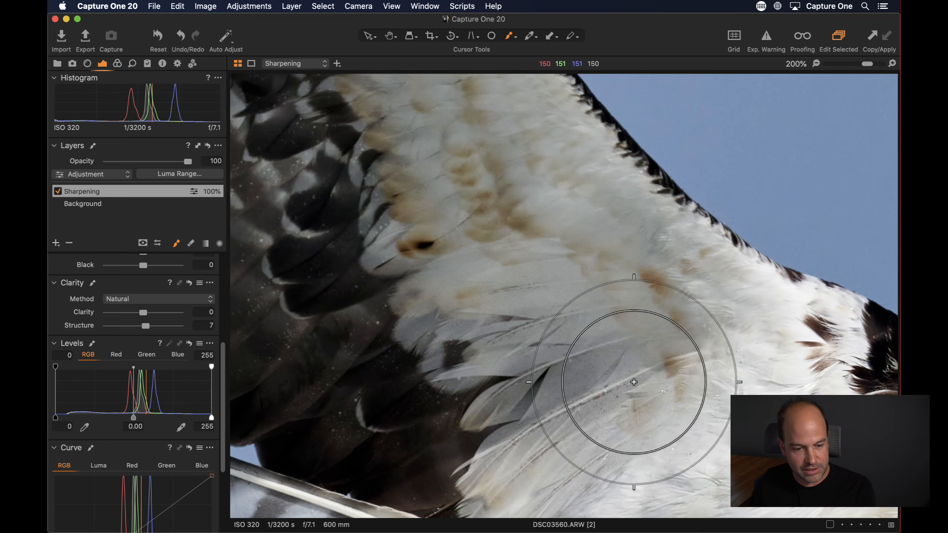
Step: Extend the sharpening mask over the upper wing's inner feathers and the tail feathers
mouse_move(634, 383)
left_mouse_down()
mouse_move(531, 349)
mouse_move(401, 348)
mouse_move(405, 319)
mouse_move(451, 268)
mouse_move(552, 278)
mouse_move(521, 238)
mouse_move(712, 379)
mouse_move(506, 381)
mouse_move(448, 392)
mouse_move(516, 420)
left_mouse_up()
mouse_move(532, 390)
left_mouse_down()
mouse_move(543, 230)
mouse_move(564, 149)
left_mouse_up()
mouse_move(472, 345)
left_mouse_down()
mouse_move(710, 256)
mouse_move(512, 264)
mouse_move(402, 282)
mouse_move(551, 314)
mouse_move(461, 424)
mouse_move(626, 282)
mouse_move(586, 270)
mouse_move(736, 263)
mouse_move(427, 143)
left_mouse_up()
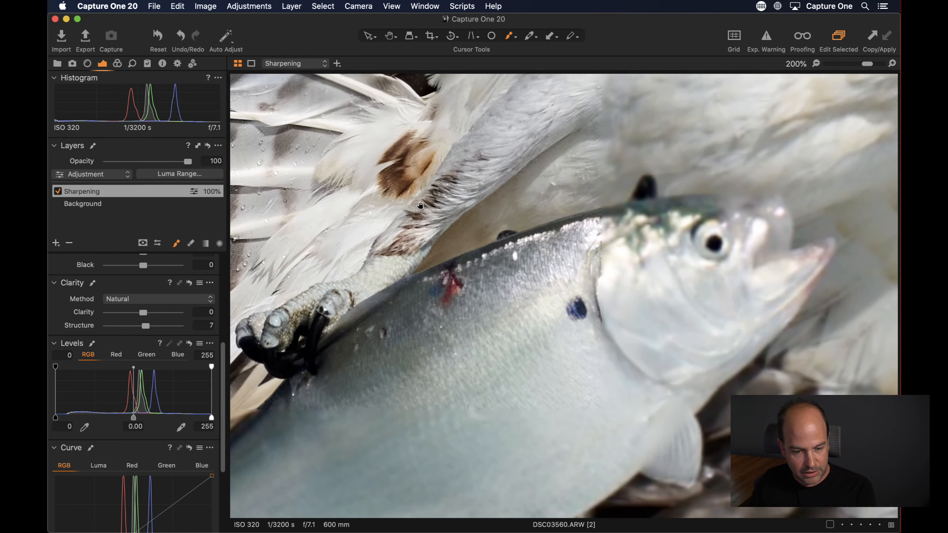
Step: Brush the sharpening mask along the fish's head and body and over the talons
mouse_move(550, 345)
left_mouse_down()
mouse_move(538, 274)
mouse_move(519, 263)
left_mouse_up()
mouse_move(730, 178)
left_mouse_down()
mouse_move(445, 230)
mouse_move(654, 190)
mouse_move(546, 352)
mouse_move(431, 321)
mouse_move(412, 344)
left_mouse_up()
mouse_move(410, 349)
left_mouse_down()
mouse_move(667, 259)
mouse_move(509, 277)
mouse_move(499, 198)
mouse_move(362, 265)
mouse_move(336, 290)
mouse_move(620, 258)
left_mouse_up()
mouse_move(660, 244)
left_mouse_down()
mouse_move(622, 227)
mouse_move(482, 82)
left_mouse_up()
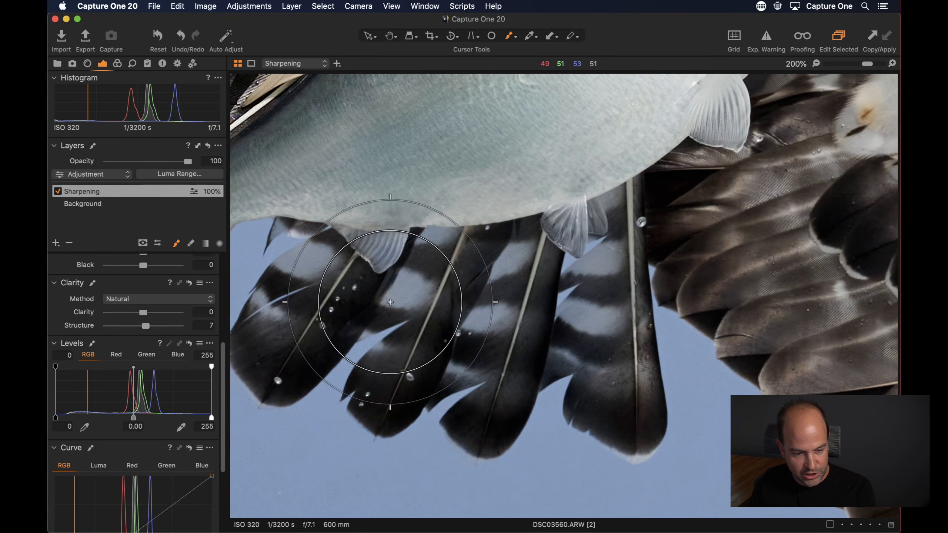
Step: Brush the sharpening mask onto the tail feathers below the fish and the lower wing's dark and pale feathers
mouse_move(406, 296)
left_mouse_down()
mouse_move(398, 276)
mouse_move(380, 298)
mouse_move(709, 178)
mouse_move(766, 190)
mouse_move(741, 186)
left_mouse_up()
left_click_drag(630, 201, 282, 234)
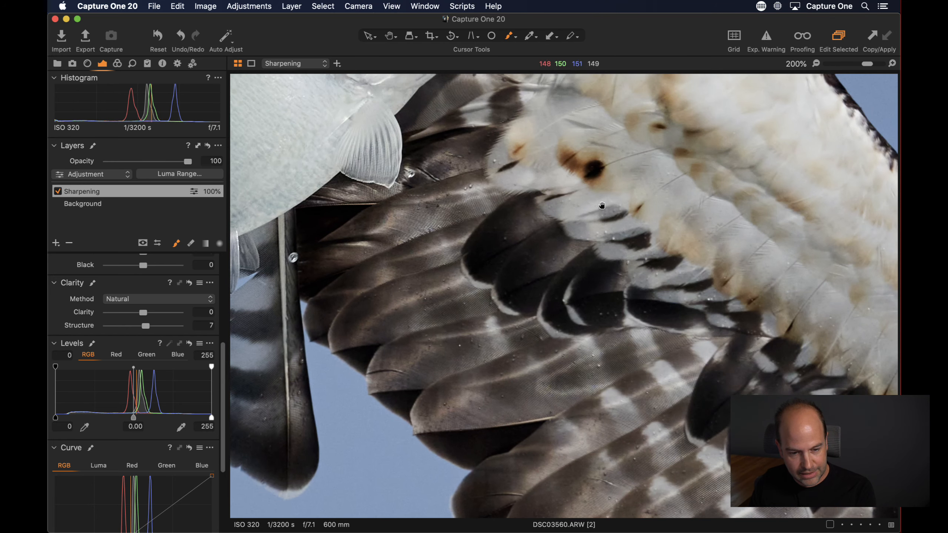
mouse_move(602, 178)
left_mouse_down()
mouse_move(429, 293)
mouse_move(476, 211)
mouse_move(502, 229)
mouse_move(401, 407)
mouse_move(313, 306)
mouse_move(482, 314)
left_mouse_up()
left_click_drag(511, 316, 650, 194)
mouse_move(538, 191)
left_mouse_down()
mouse_move(471, 205)
mouse_move(359, 294)
mouse_move(570, 350)
mouse_move(644, 406)
mouse_move(660, 389)
mouse_move(625, 257)
mouse_move(558, 301)
mouse_move(555, 196)
mouse_move(488, 443)
left_mouse_up()
mouse_move(539, 318)
left_mouse_down()
mouse_move(470, 248)
mouse_move(402, 227)
mouse_move(502, 266)
mouse_move(605, 374)
left_mouse_up()
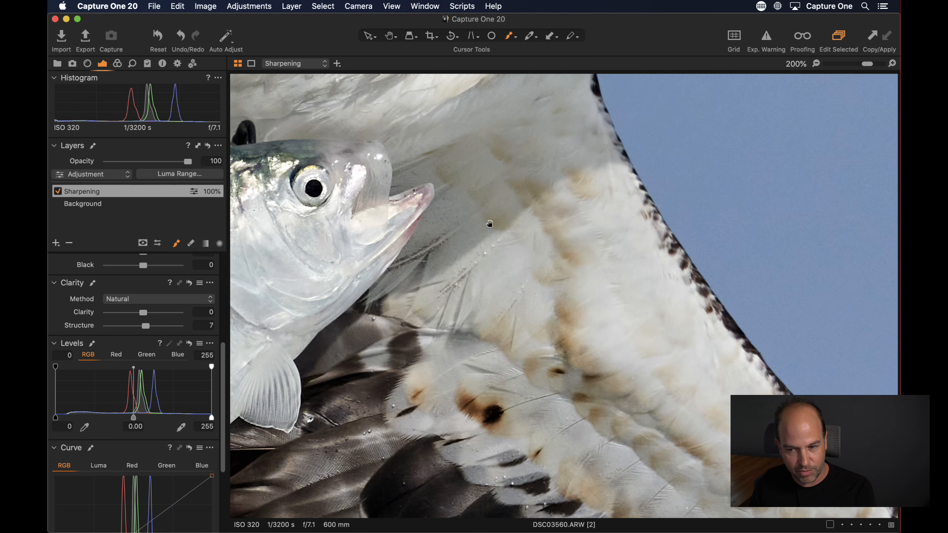
Step: Fill in the sharpening mask around the fish's mouth, across the breast and up to the base of the neck
mouse_move(491, 223)
left_mouse_down()
mouse_move(637, 364)
mouse_move(680, 385)
left_mouse_up()
mouse_move(614, 318)
left_mouse_down()
mouse_move(629, 216)
mouse_move(604, 257)
mouse_move(588, 222)
left_mouse_up()
left_click_drag(484, 244, 573, 345)
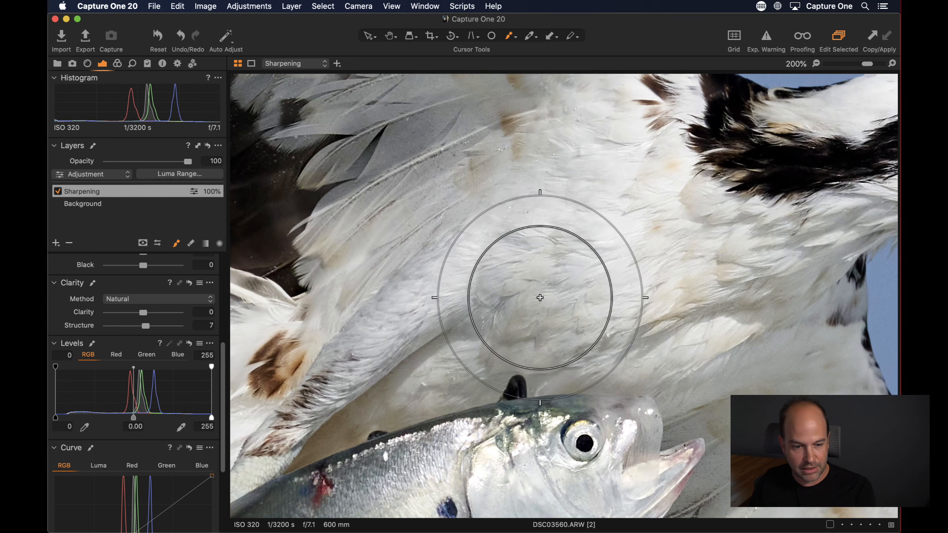
mouse_move(396, 325)
left_mouse_down()
mouse_move(363, 354)
mouse_move(449, 211)
mouse_move(502, 208)
left_mouse_up()
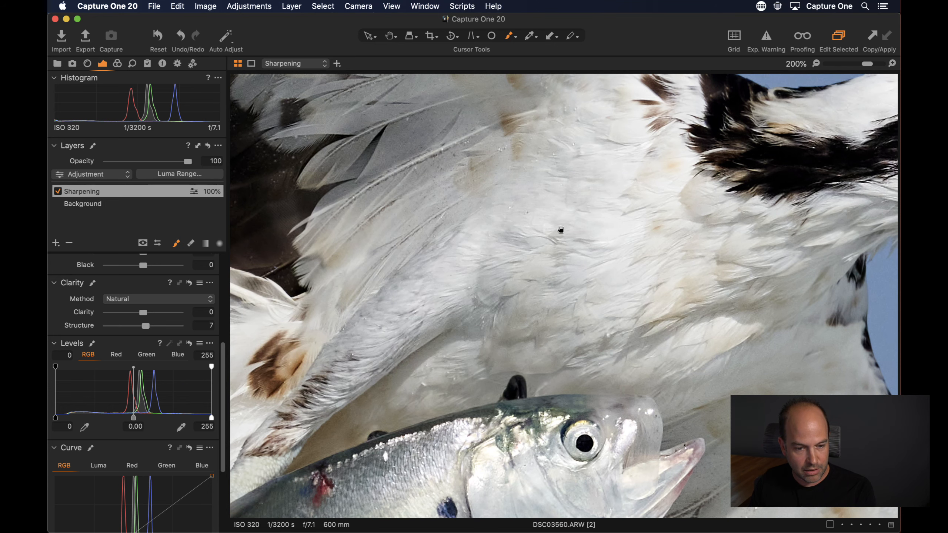
left_click_drag(561, 231, 447, 469)
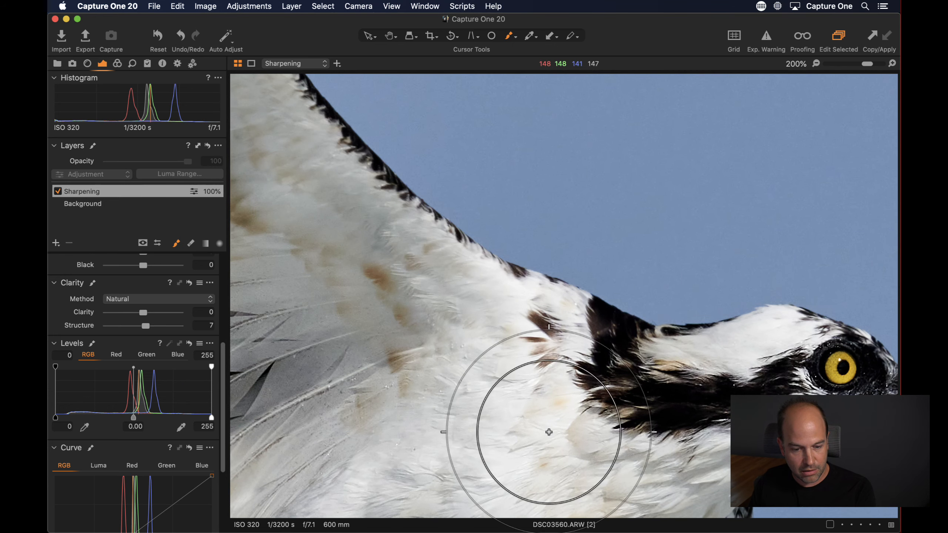
left_click_drag(548, 432, 679, 268)
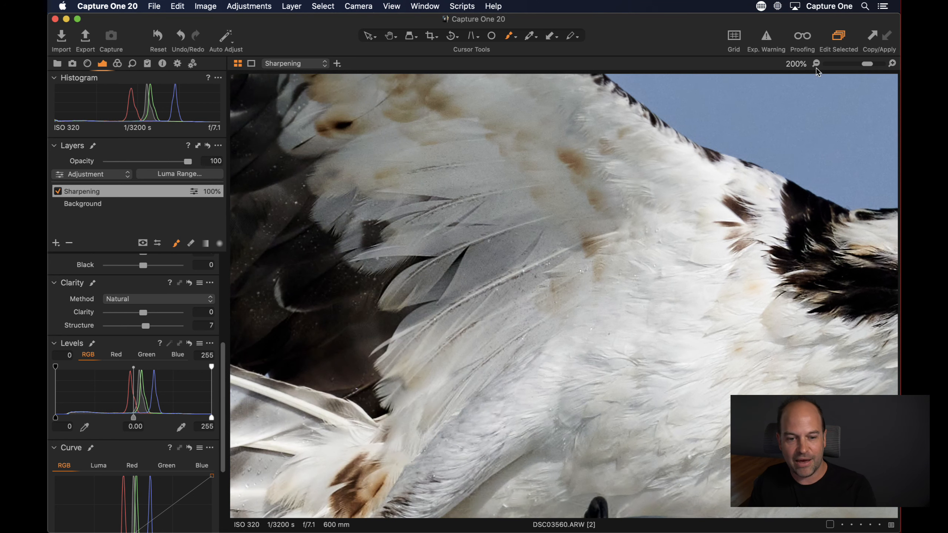
Step: Compare the osprey's head and neck at 200% with the Sharpening layer turned off and on
left_click(856, 63)
left_click(867, 64)
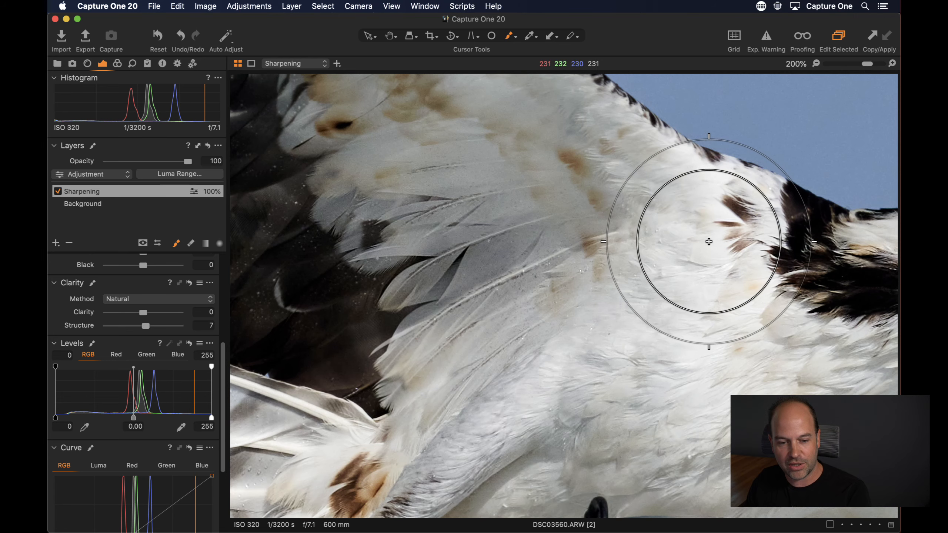
left_click_drag(714, 242, 371, 269)
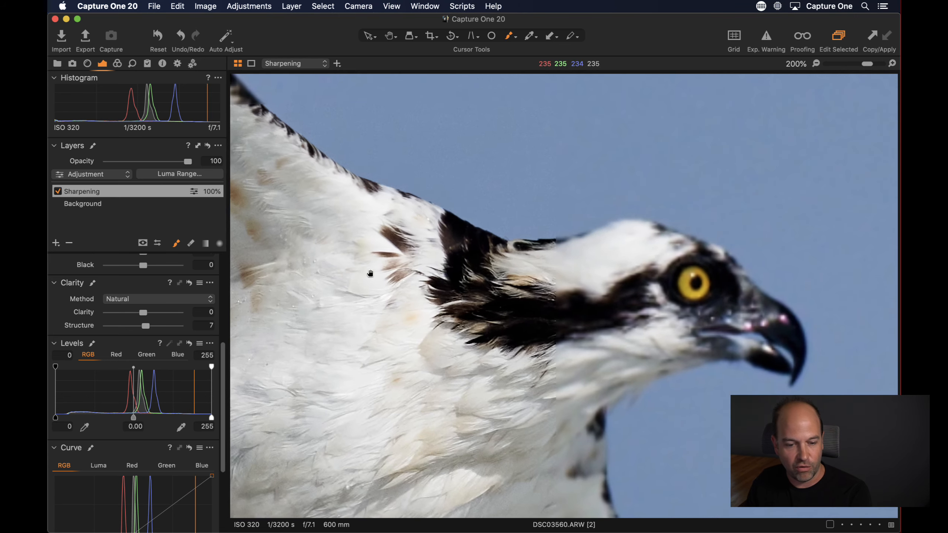
left_click(58, 191)
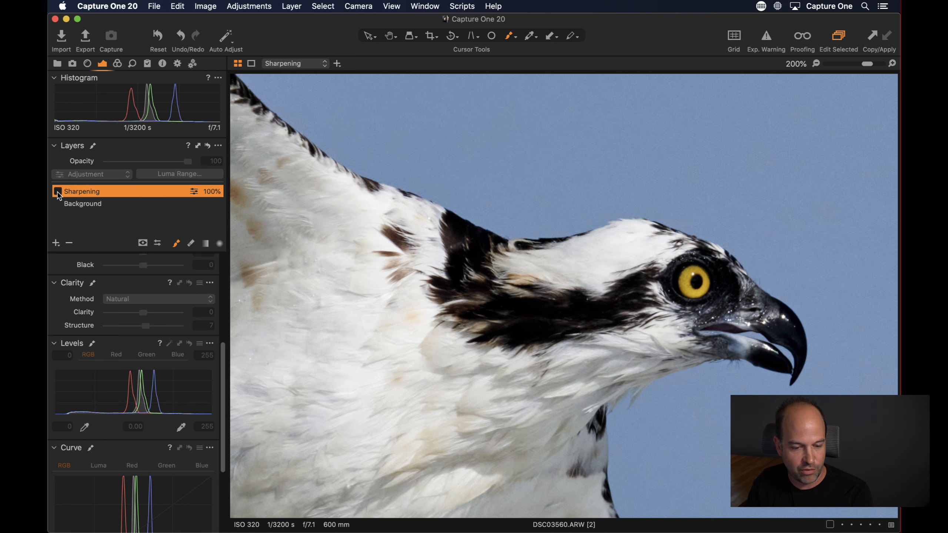
left_click(58, 191)
Step: Compare the tail feathers and talons with the Sharpening layer turned off and on, and inspect the fish
mouse_move(387, 353)
left_mouse_down()
mouse_move(653, 341)
mouse_move(548, 443)
mouse_move(546, 328)
mouse_move(418, 137)
left_mouse_up()
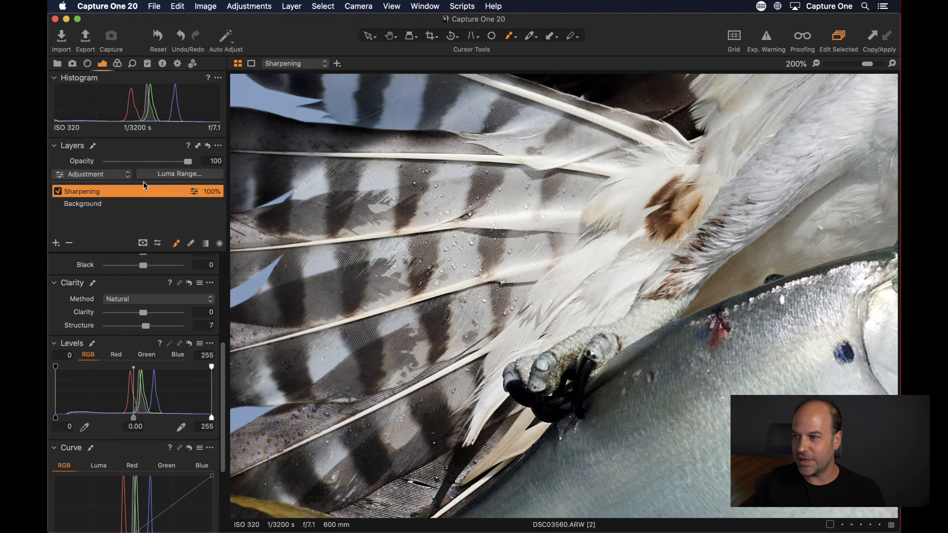
left_click(55, 194)
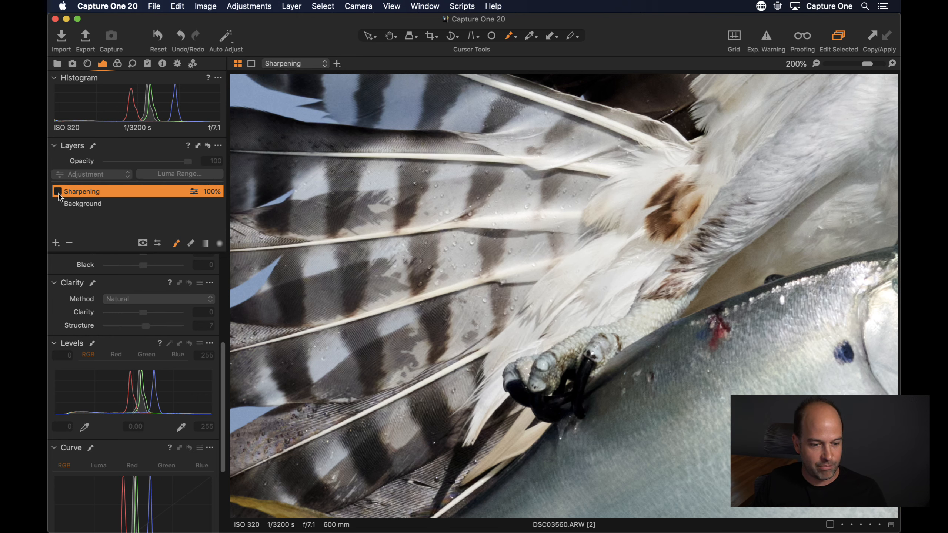
left_click(58, 192)
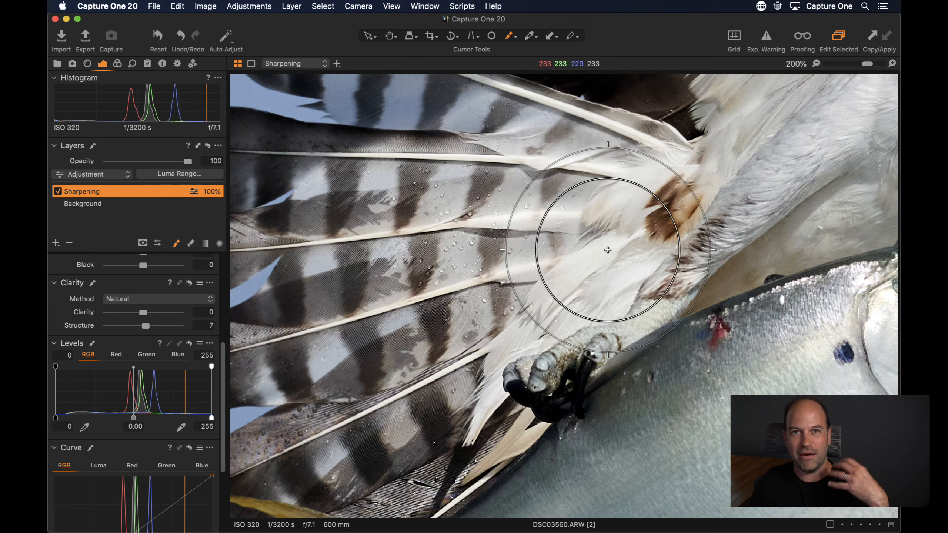
left_click_drag(657, 268, 417, 257)
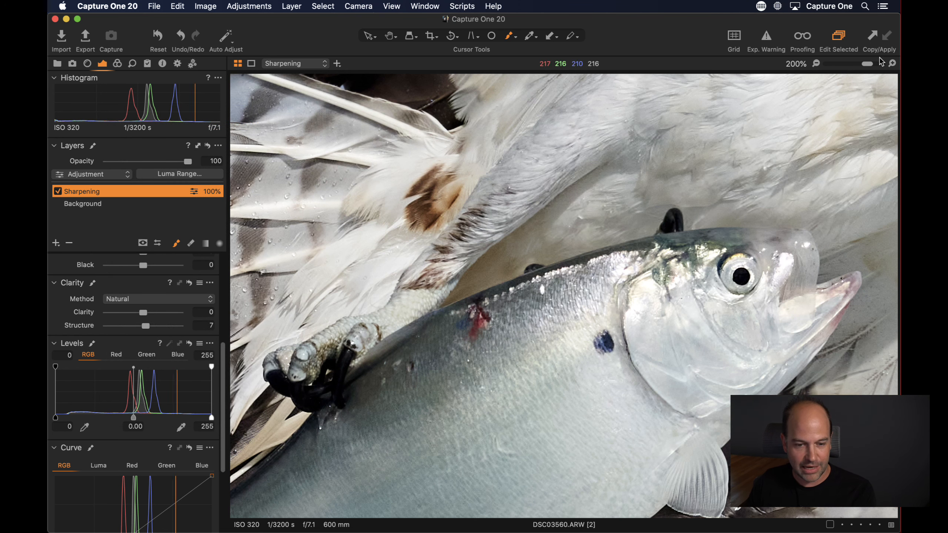
Step: Display the Sharpening layer's mask at 50% zoom and brush it further over the fish and breast
left_click(815, 64)
left_click(836, 64)
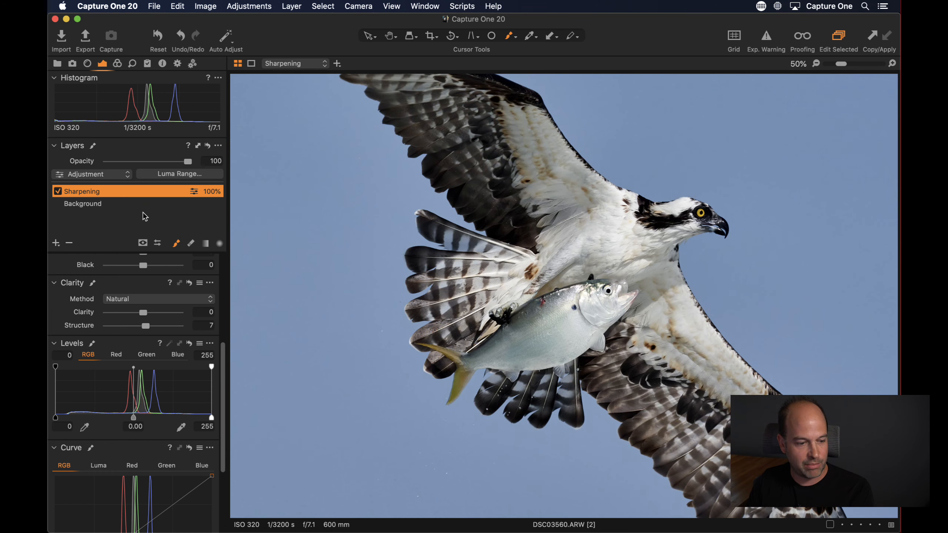
key("m")
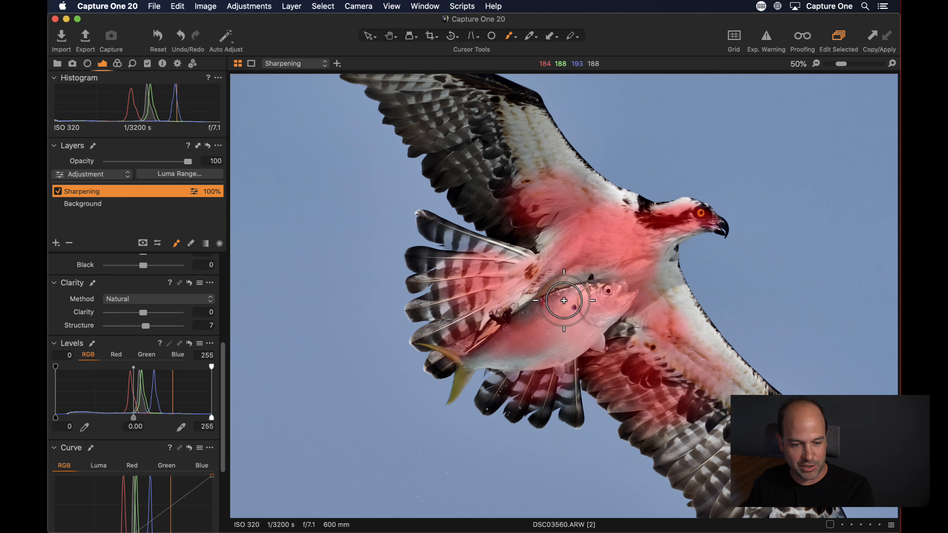
mouse_move(593, 314)
left_mouse_down()
mouse_move(566, 290)
mouse_move(624, 282)
mouse_move(610, 296)
mouse_move(546, 291)
mouse_move(549, 262)
mouse_move(573, 309)
mouse_move(520, 339)
mouse_move(561, 328)
mouse_move(599, 291)
mouse_move(516, 346)
mouse_move(595, 309)
mouse_move(627, 248)
left_mouse_up()
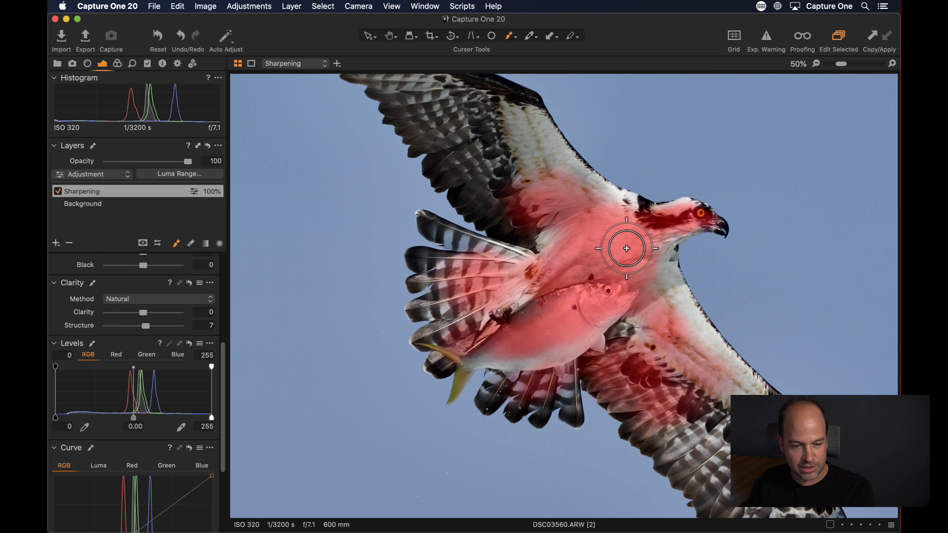
Step: Show the mask in grayscale, even out the lower wing with brush size 223, hardness 22 and flow 8, and hide the mask
left_click(145, 246)
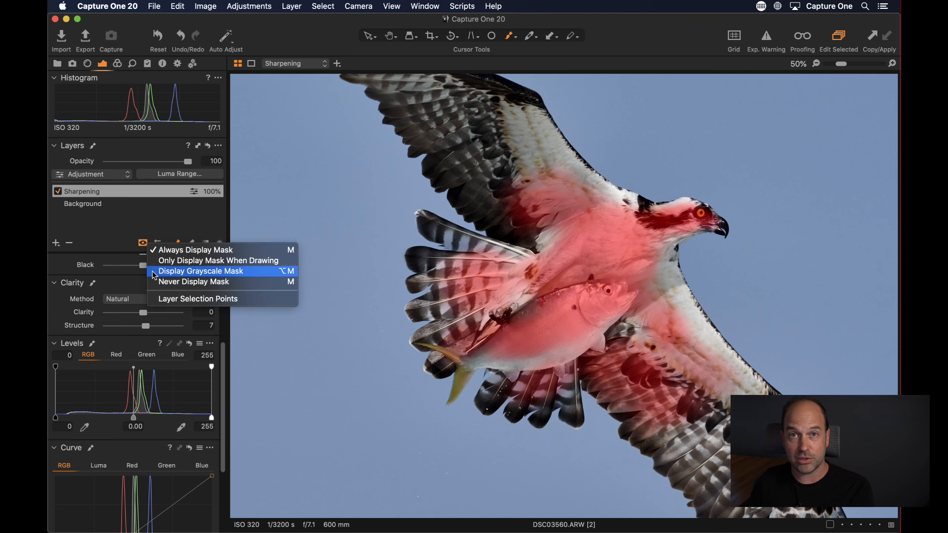
left_click(154, 272)
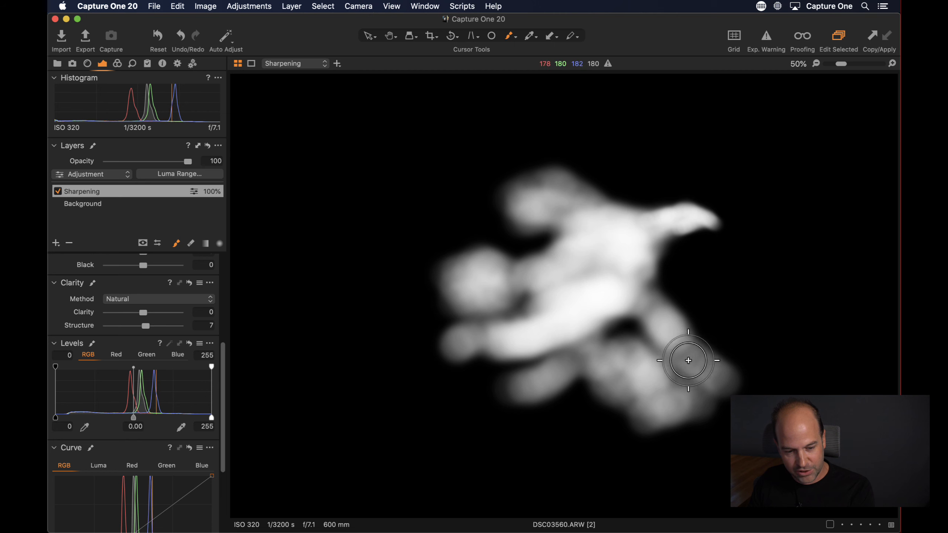
right_click(571, 269)
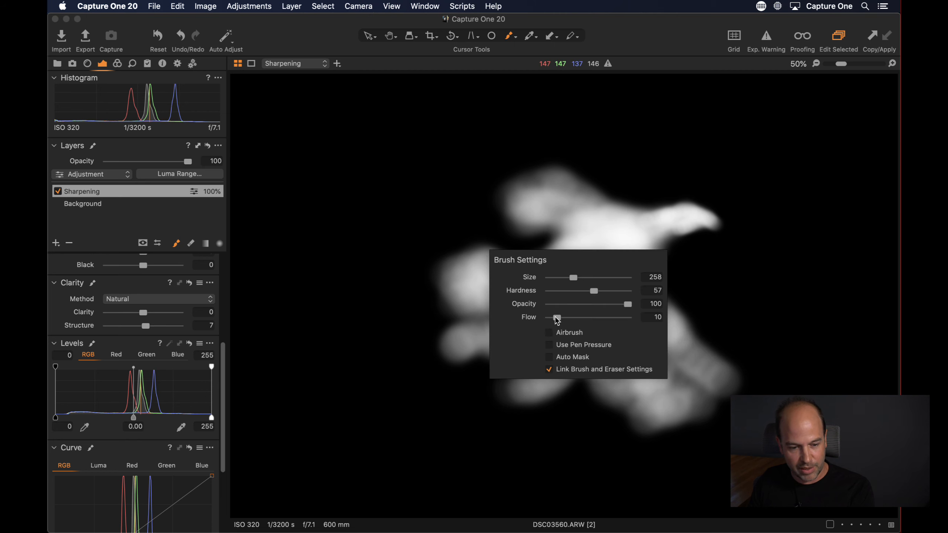
left_click_drag(557, 318, 555, 318)
mouse_move(594, 291)
left_mouse_down()
mouse_move(569, 291)
mouse_move(573, 278)
mouse_move(567, 291)
left_mouse_up()
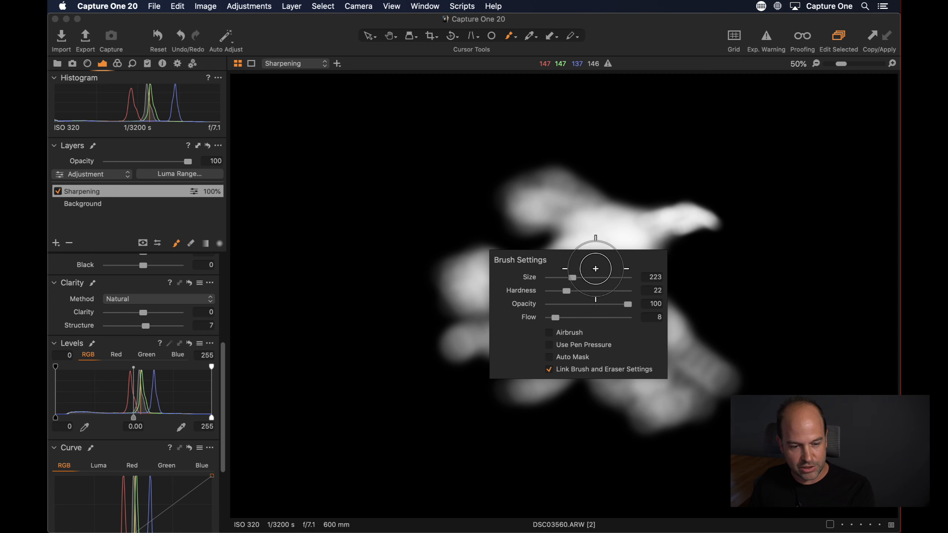
mouse_move(702, 368)
left_mouse_down()
mouse_move(635, 332)
mouse_move(656, 377)
mouse_move(644, 352)
mouse_move(635, 364)
mouse_move(614, 256)
mouse_move(671, 402)
left_mouse_up()
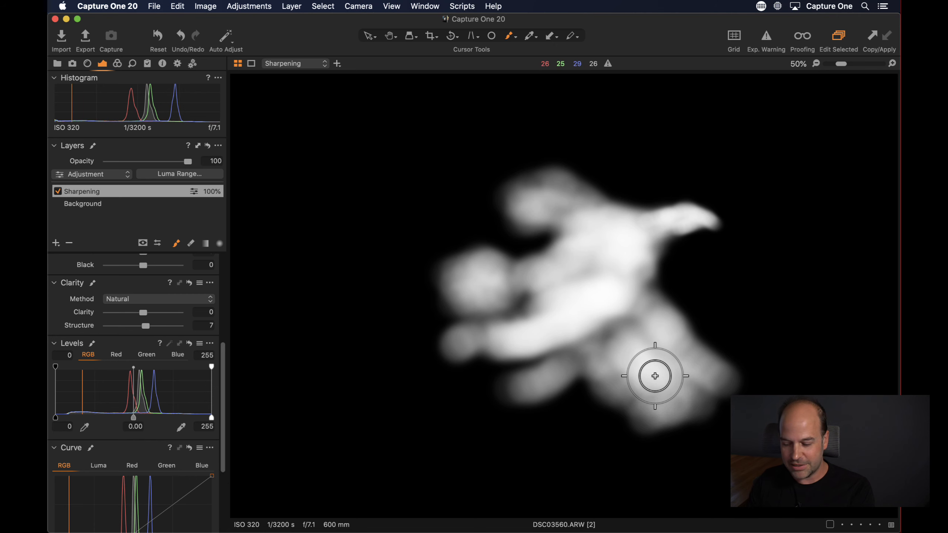
key("alt+m")
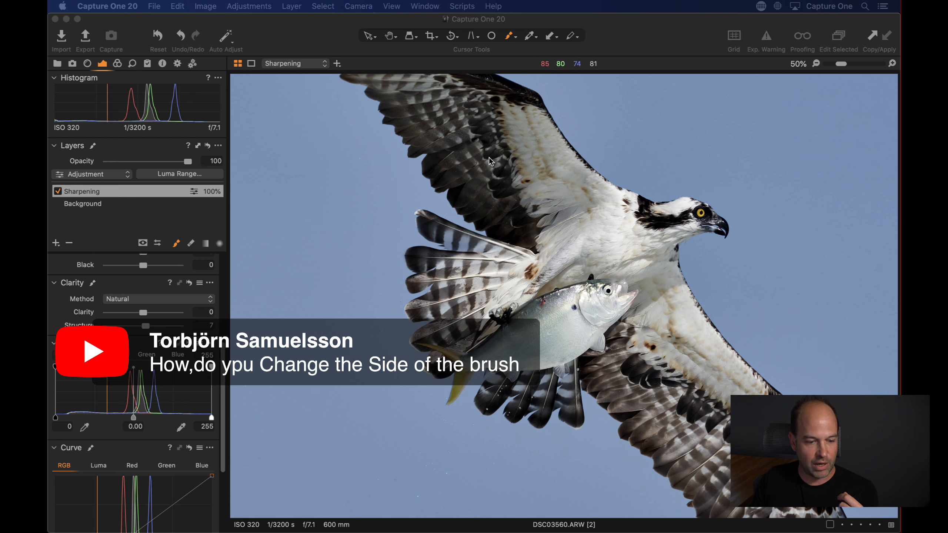
Step: Show the brush settings both over the photo and from the layer controls to review the size options
left_click(482, 148)
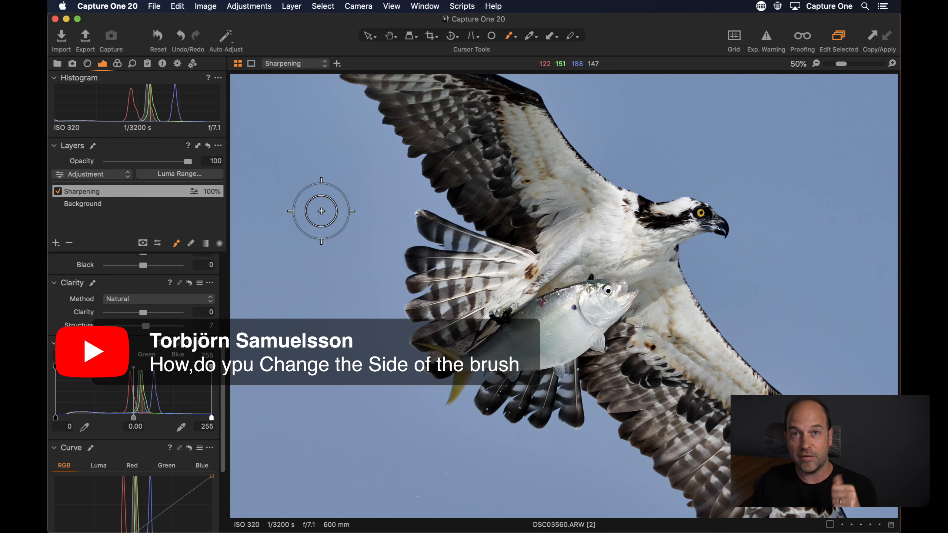
right_click(347, 206)
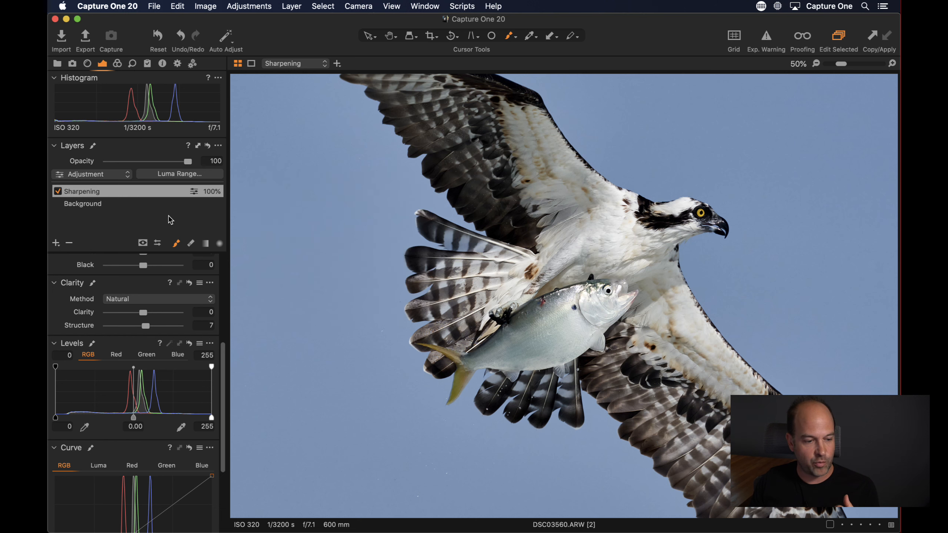
left_click(158, 245)
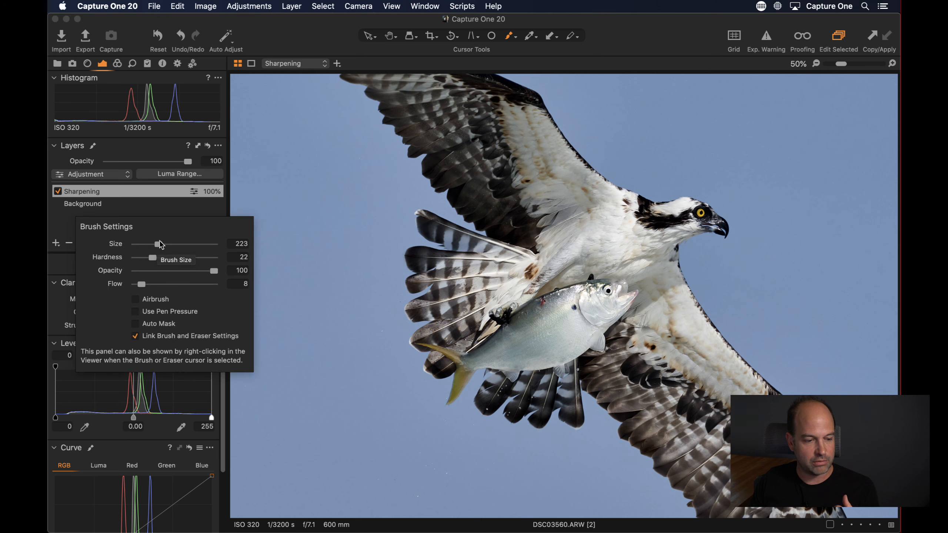
right_click(384, 197)
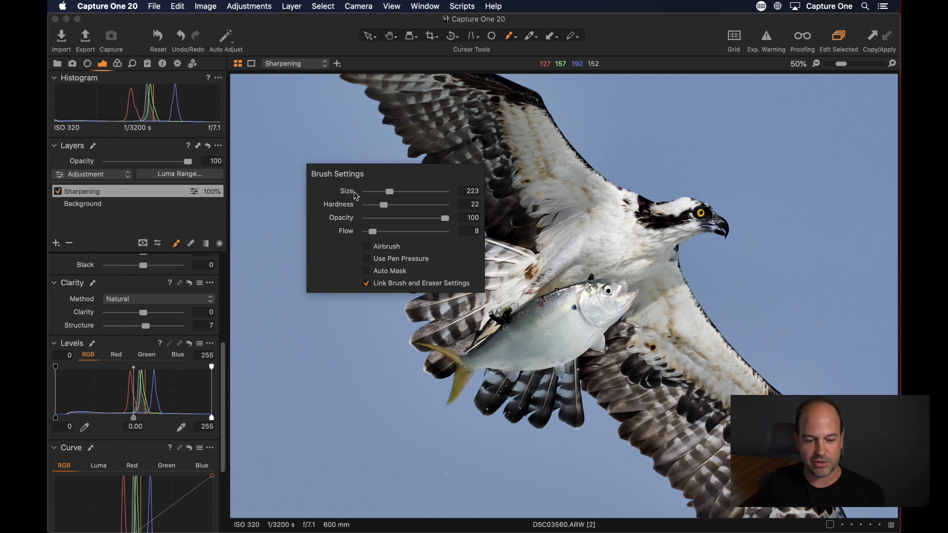
Step: Fit the photo to the view, add a new layer, and draw a wide elliptical radial gradient mask around the osprey's head and body
key("h")
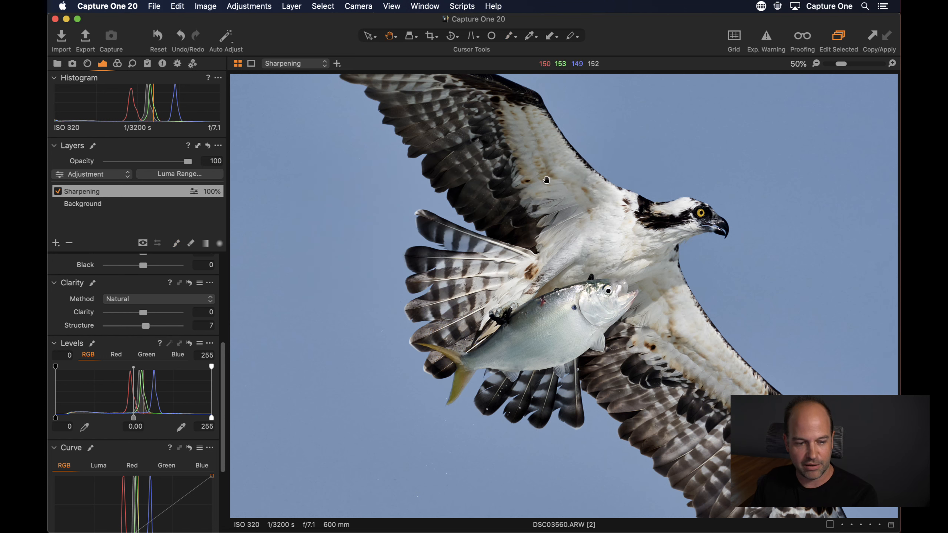
double_click(463, 223)
double_click(463, 223)
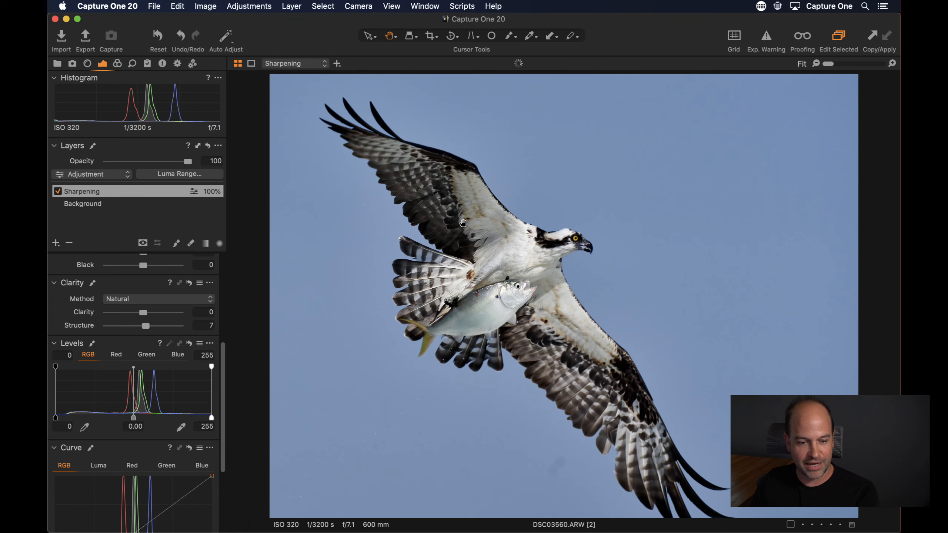
left_click(55, 244)
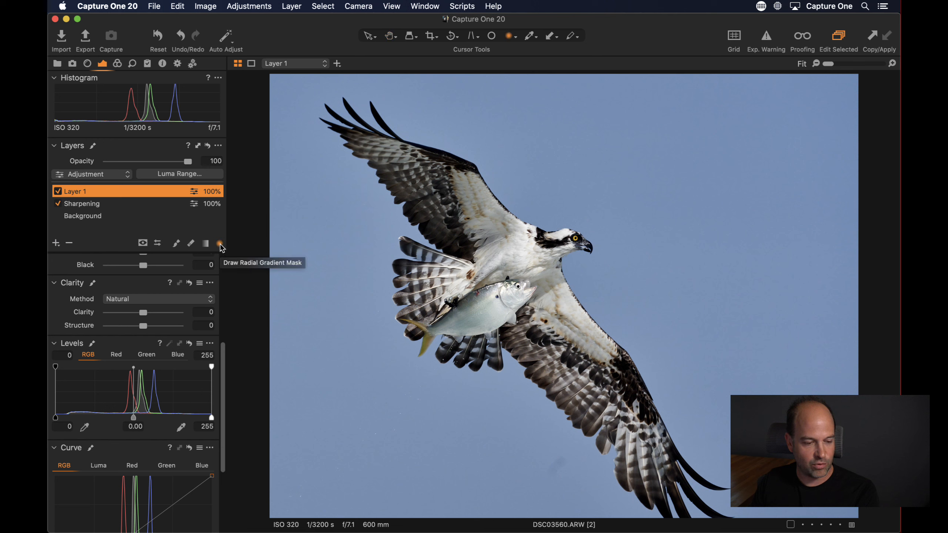
left_click_drag(410, 197, 686, 331)
left_click_drag(504, 254, 659, 310)
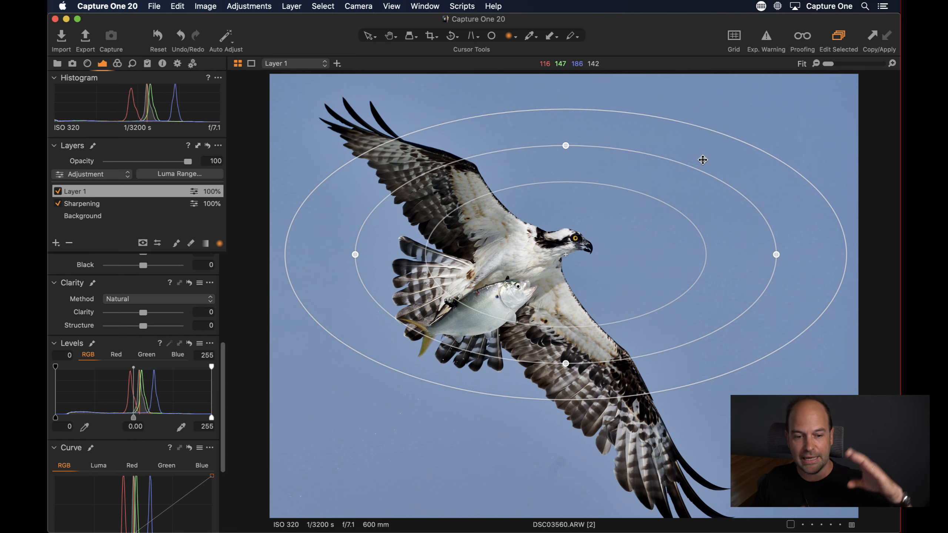
Step: With the mask displayed, rotate the radial gradient to follow the osprey's wings, widen its outer falloff, and hide the mask
key("m")
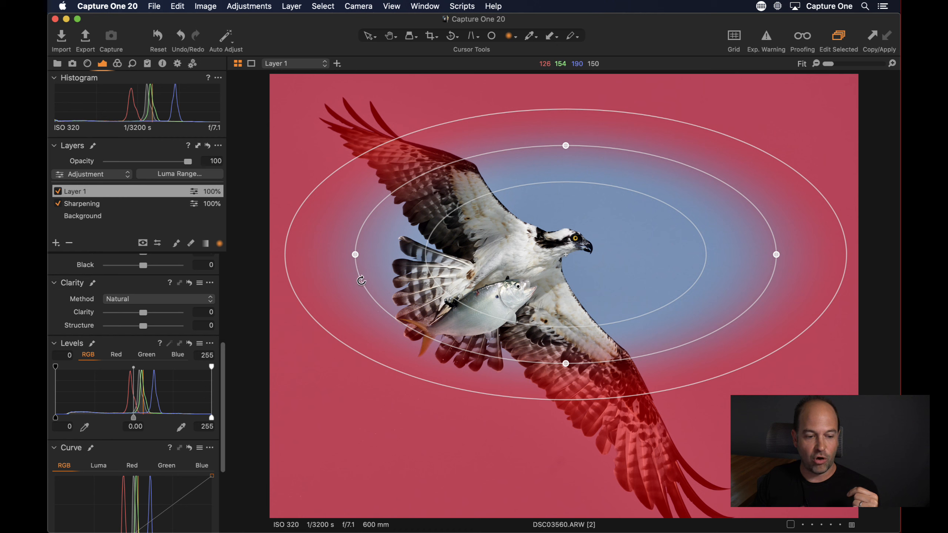
left_click_drag(361, 281, 397, 128)
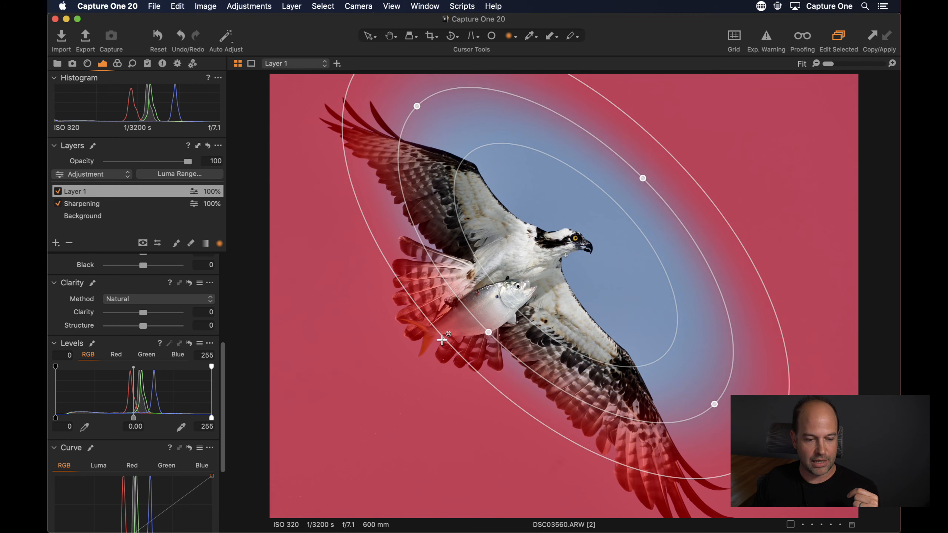
left_click_drag(447, 344, 317, 455)
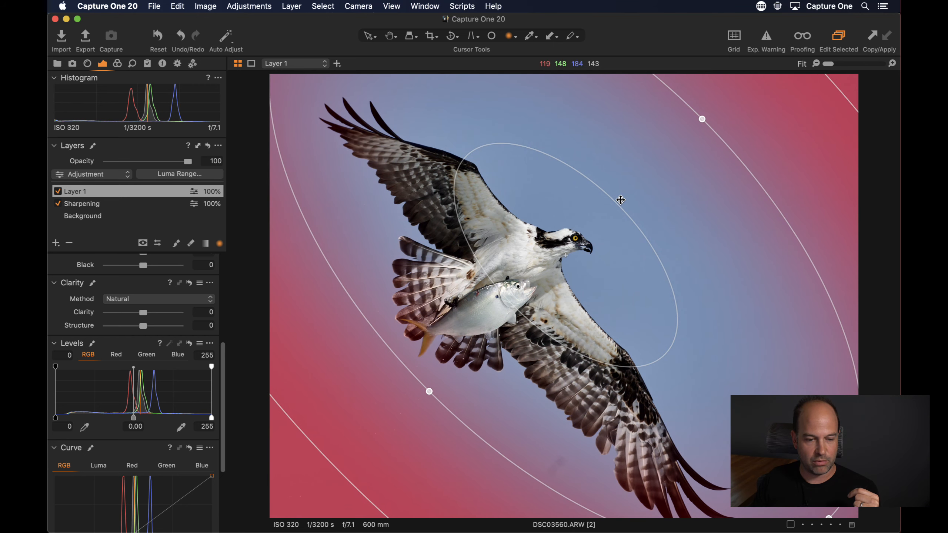
left_click_drag(619, 207, 600, 227)
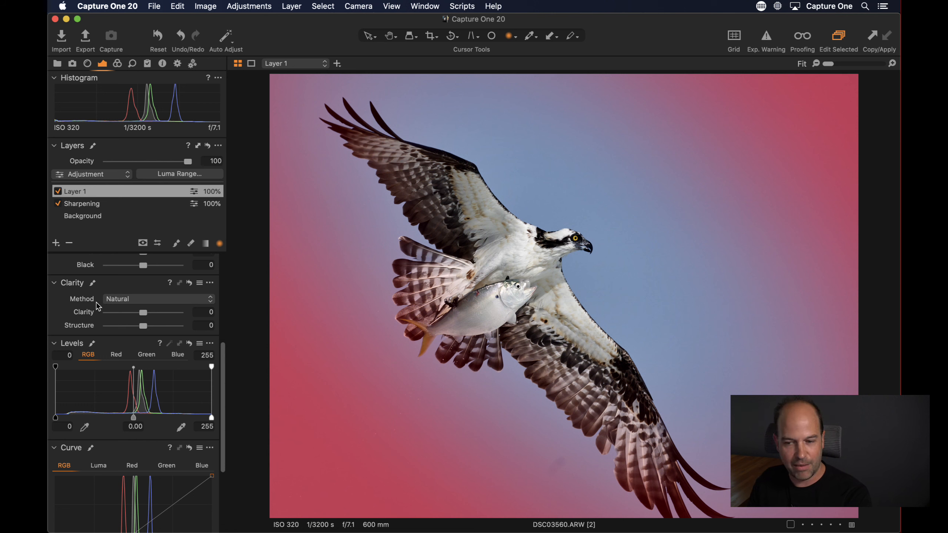
key("m")
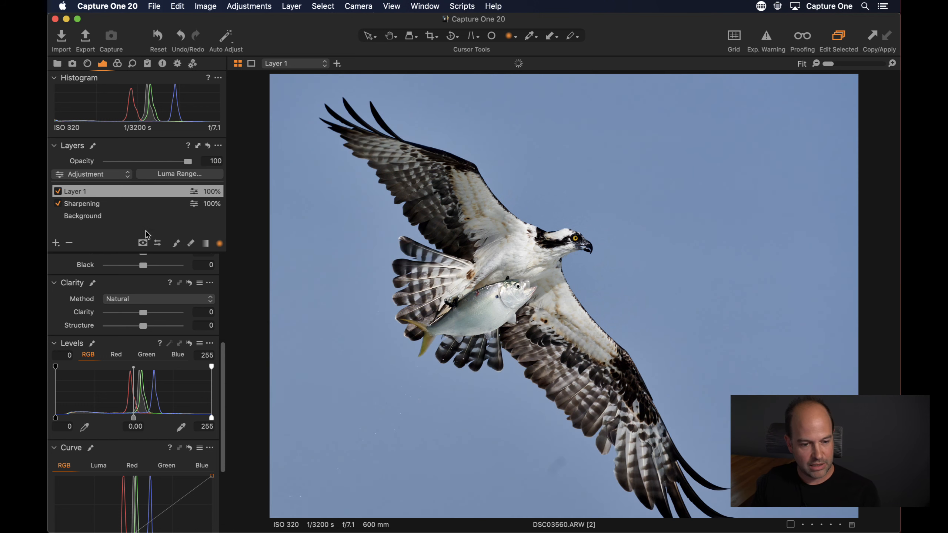
Step: Set the Background's exposure to 0.98 and Layer 1's brightness to -11
scroll(108, 275, "up", 5)
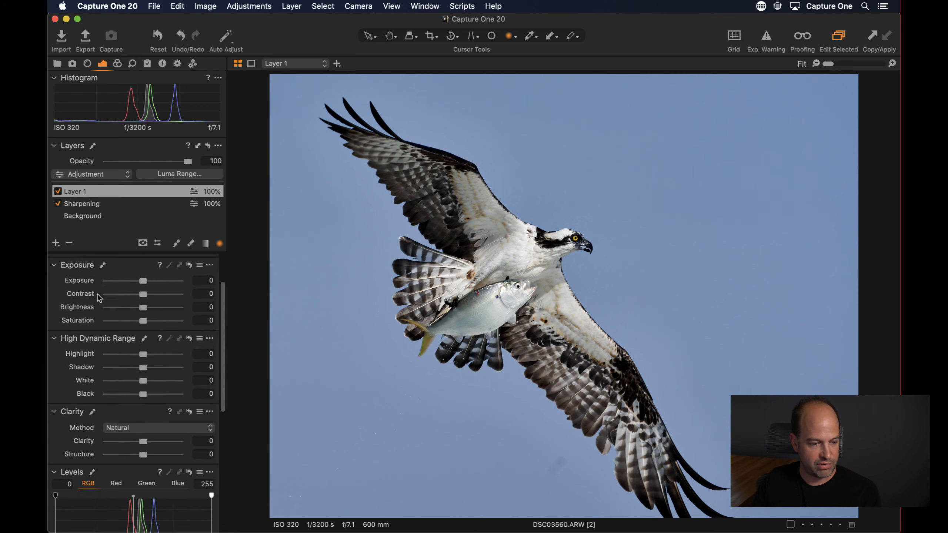
left_click_drag(144, 366, 143, 365)
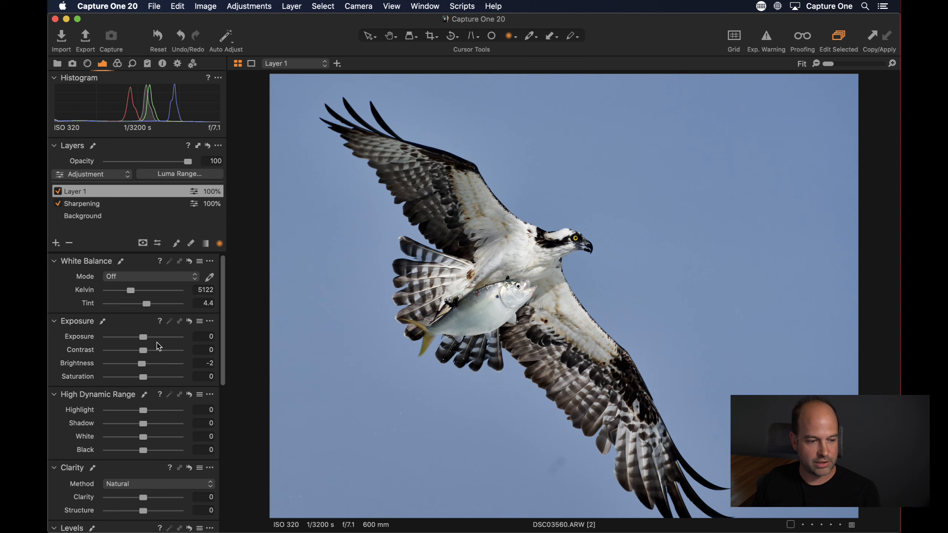
left_click(99, 219)
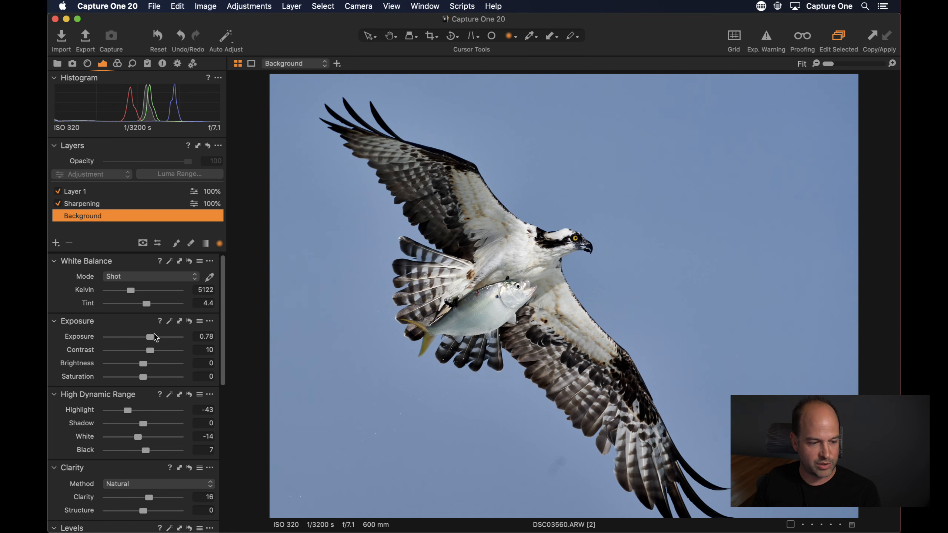
left_click_drag(151, 337, 135, 365)
left_click(97, 193)
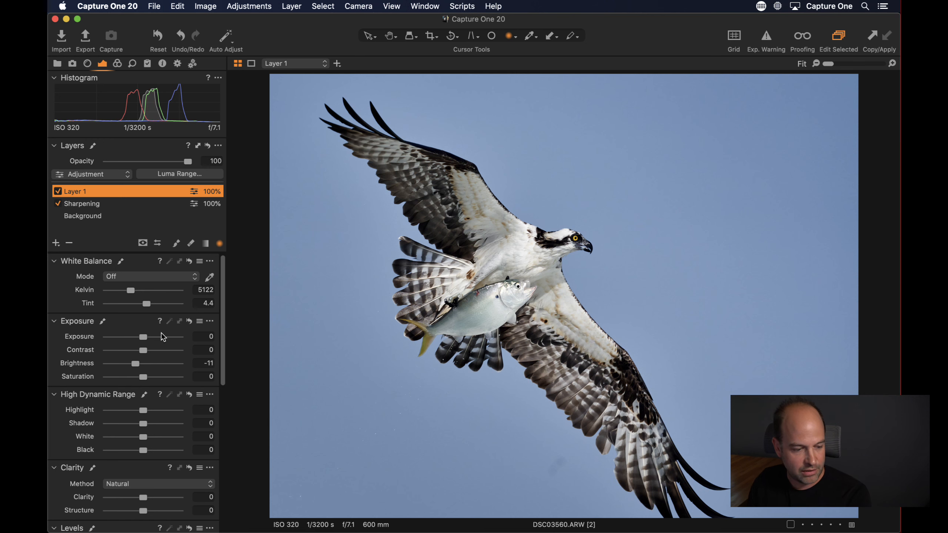
Step: Add a new heal layer for the sky smudge near the lower wing and reduce the healing brush size
double_click(564, 471)
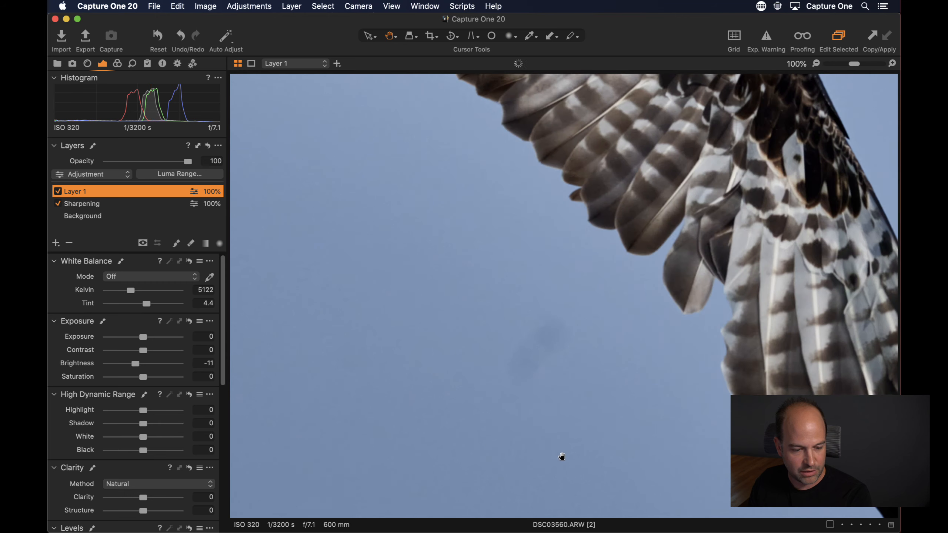
left_click(56, 244)
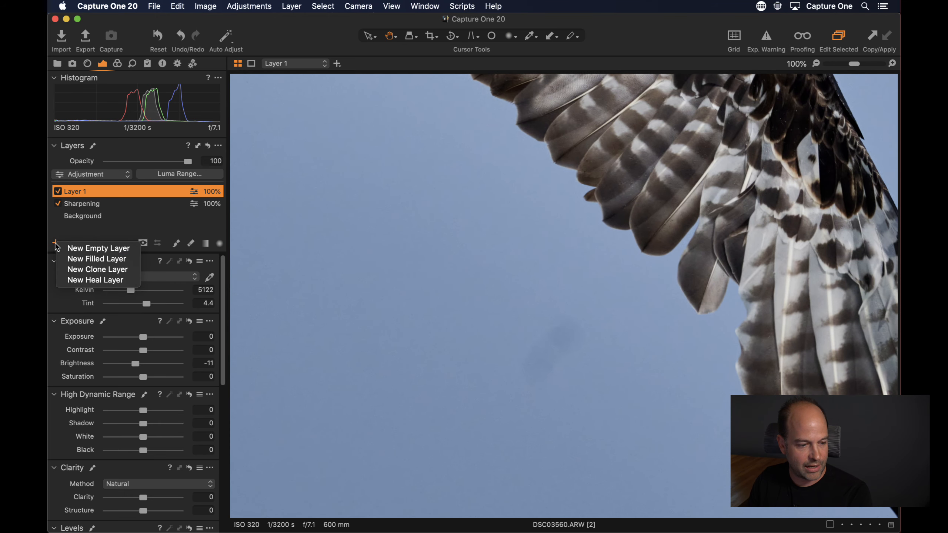
left_click(67, 280)
left_click(177, 245)
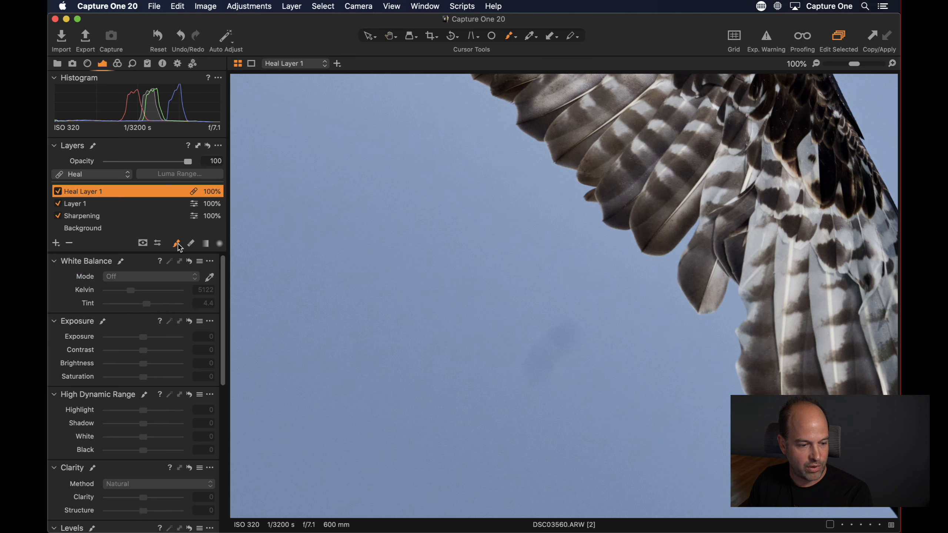
right_click(452, 272)
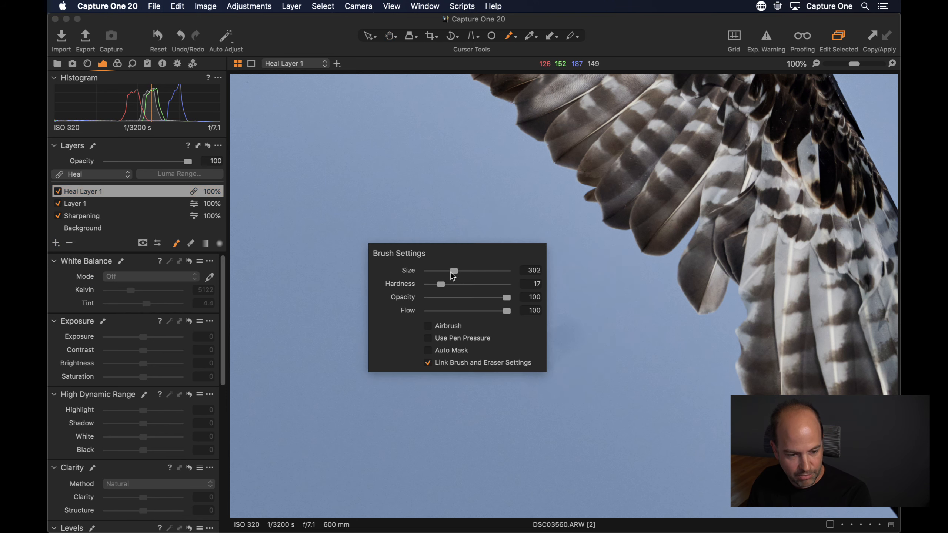
left_click_drag(453, 276, 446, 237)
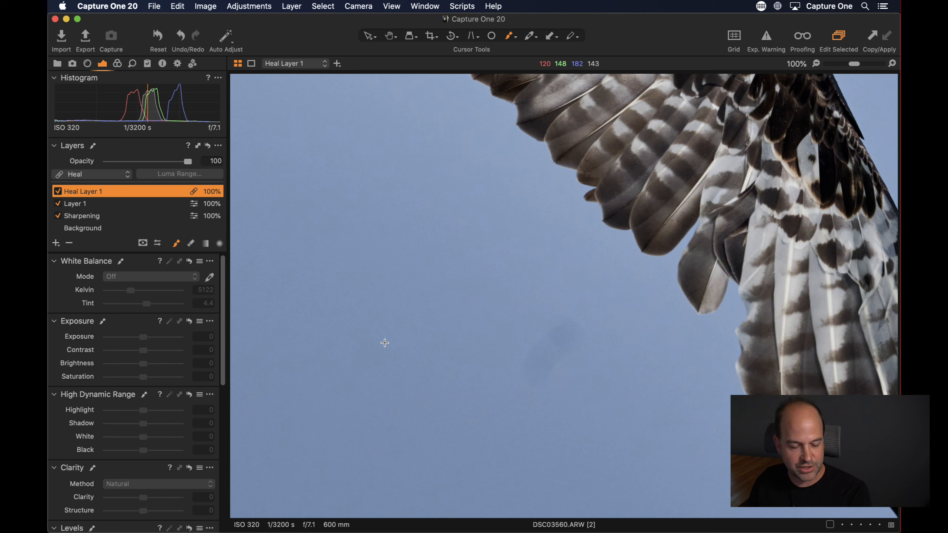
Step: Heal the dark smudge beside the lower wing using a clean patch of sky as the source, and fit the photo to the view
left_click(387, 351, "alt")
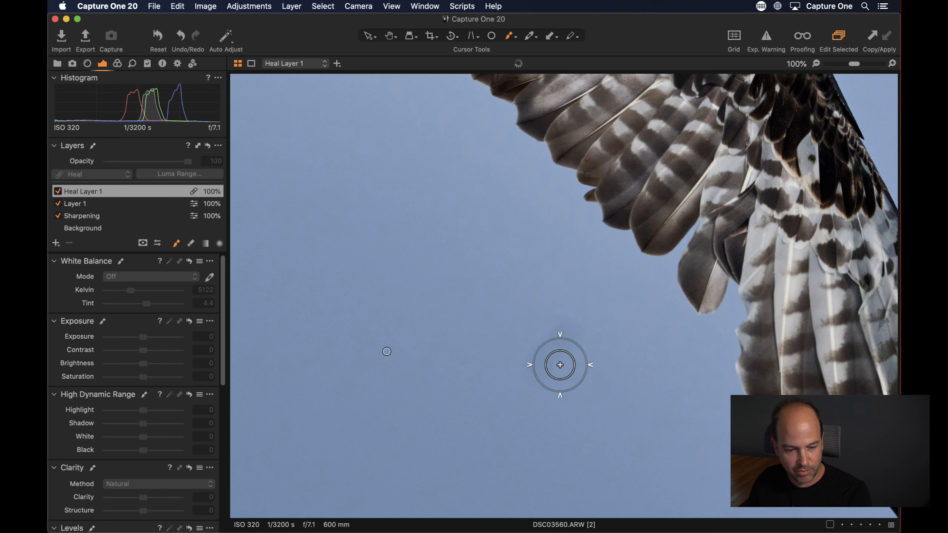
left_click(584, 321)
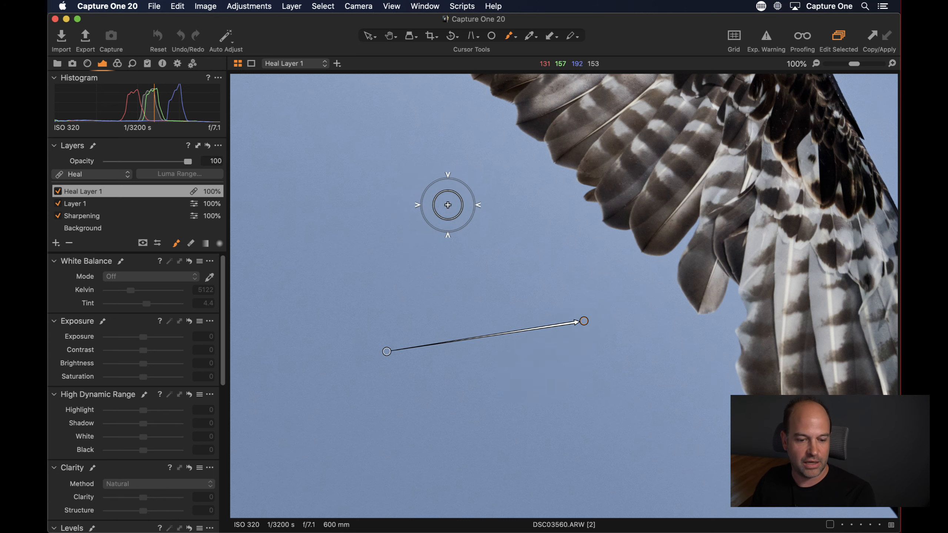
key("h")
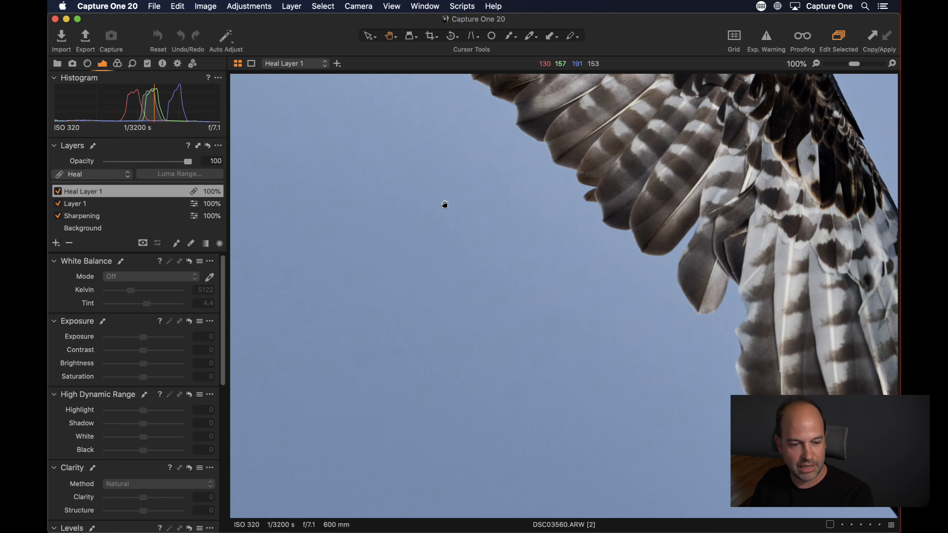
double_click(529, 229)
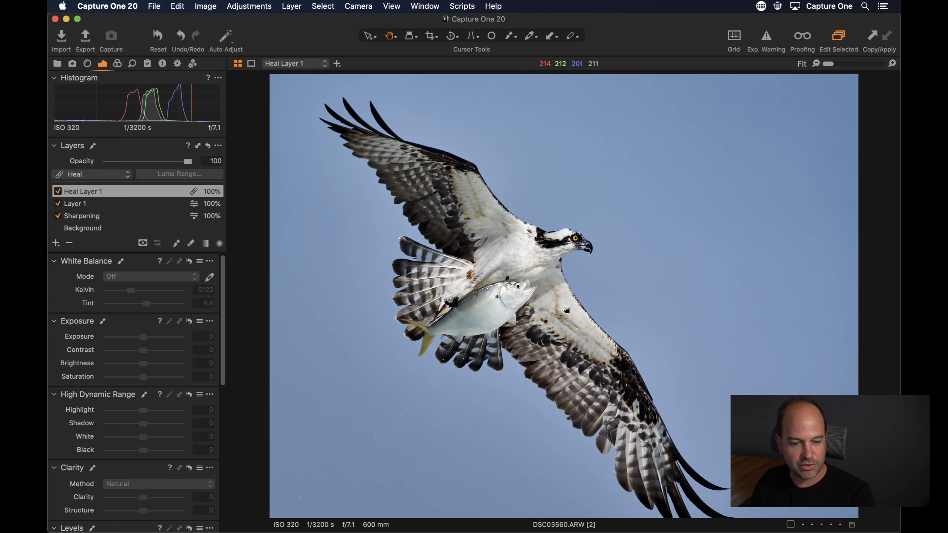
Step: Compare the edited photo with its original in full view and at 200% on the head, and examine the breast feather detail
left_click(158, 37)
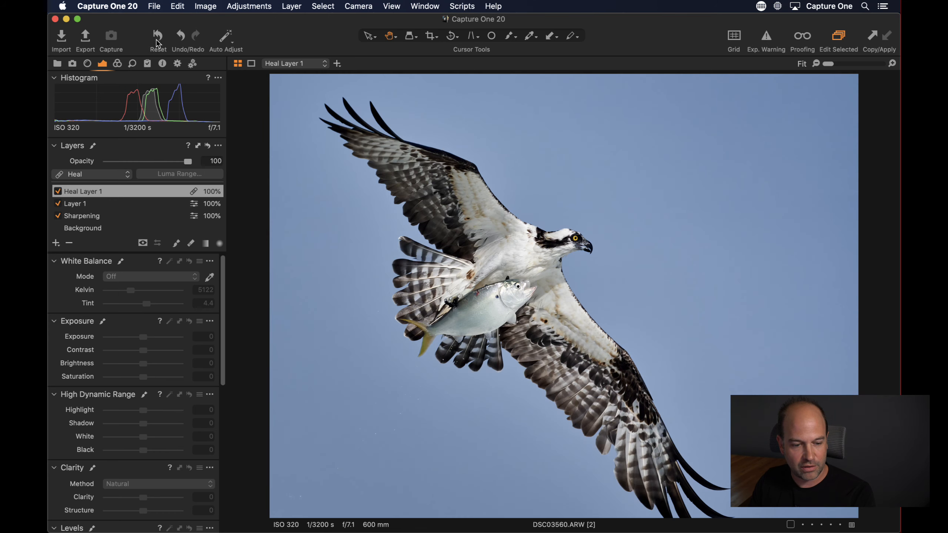
left_click(575, 247)
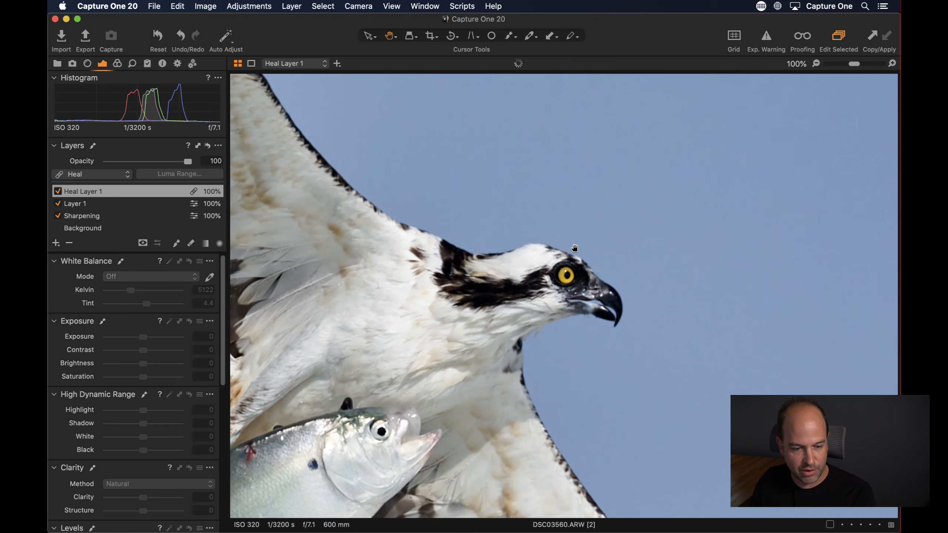
mouse_move(575, 248)
left_mouse_down()
mouse_move(671, 139)
mouse_move(589, 241)
left_mouse_up()
left_click(892, 64)
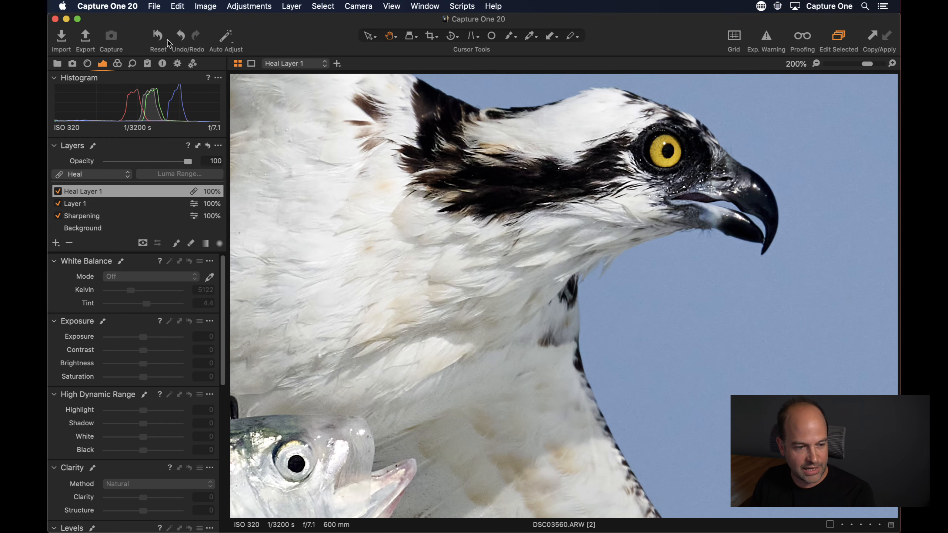
left_click(157, 39)
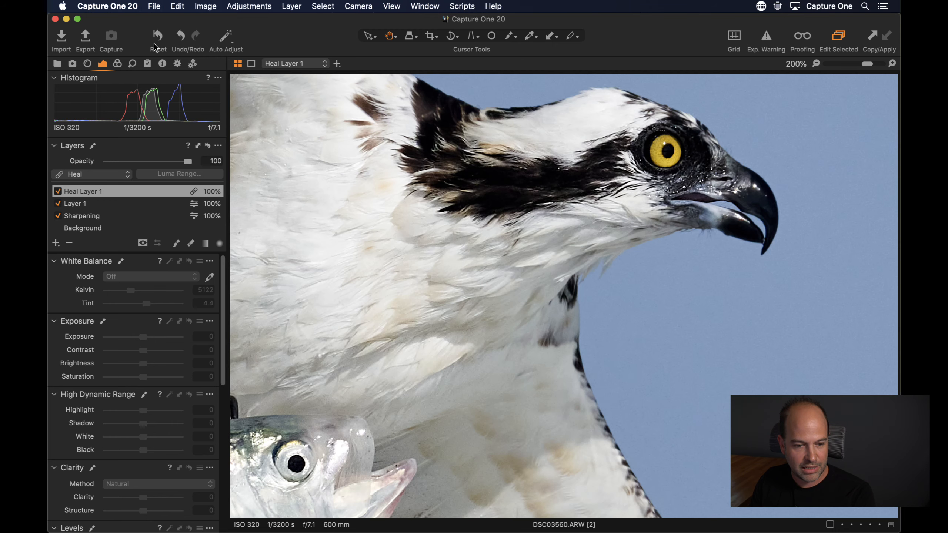
left_click_drag(350, 209, 521, 194)
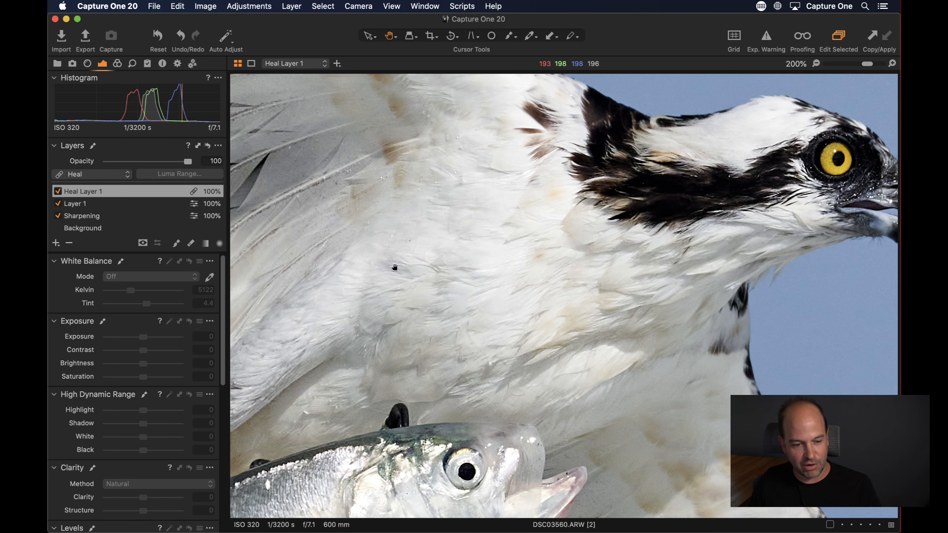
left_click_drag(521, 297, 482, 314)
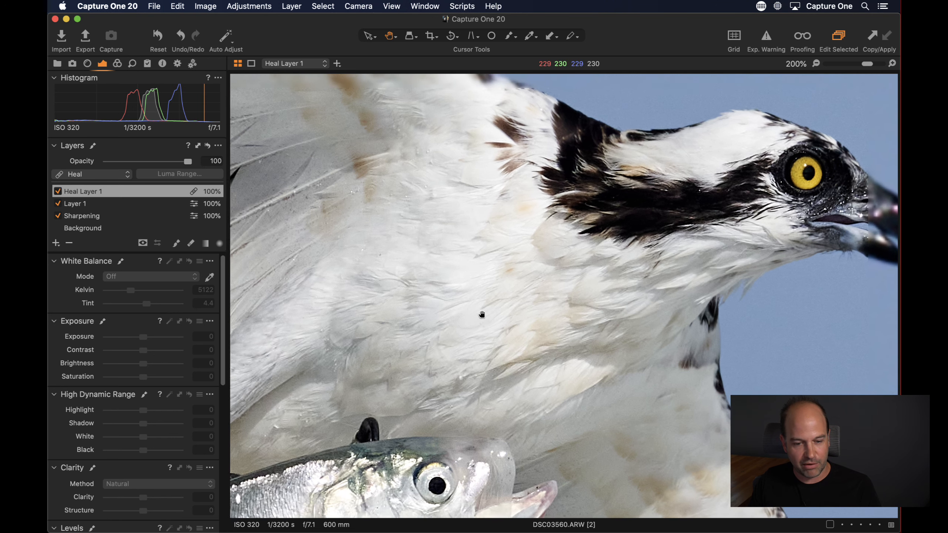
left_click_drag(550, 282, 481, 302)
key("super+0")
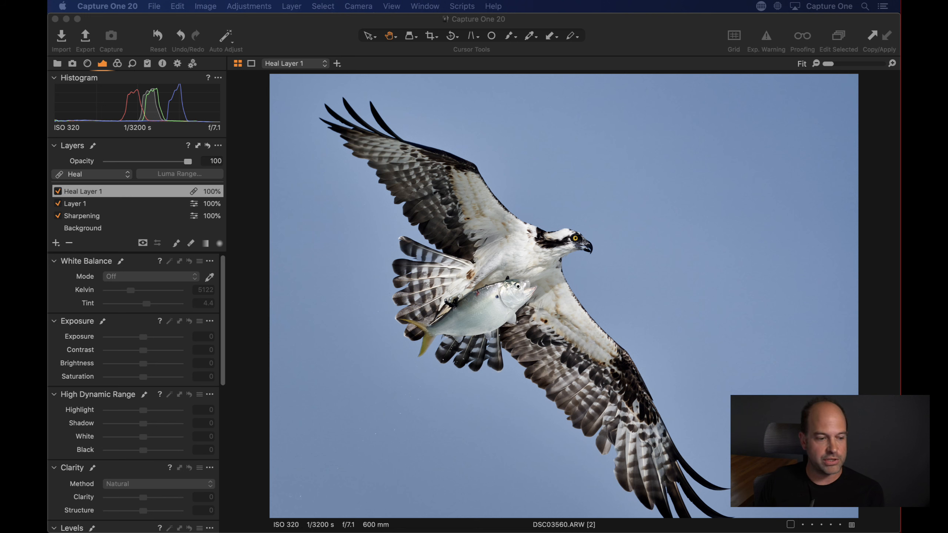
Step: Set the Background's contrast to 12 and its clarity to 13
left_click(92, 231)
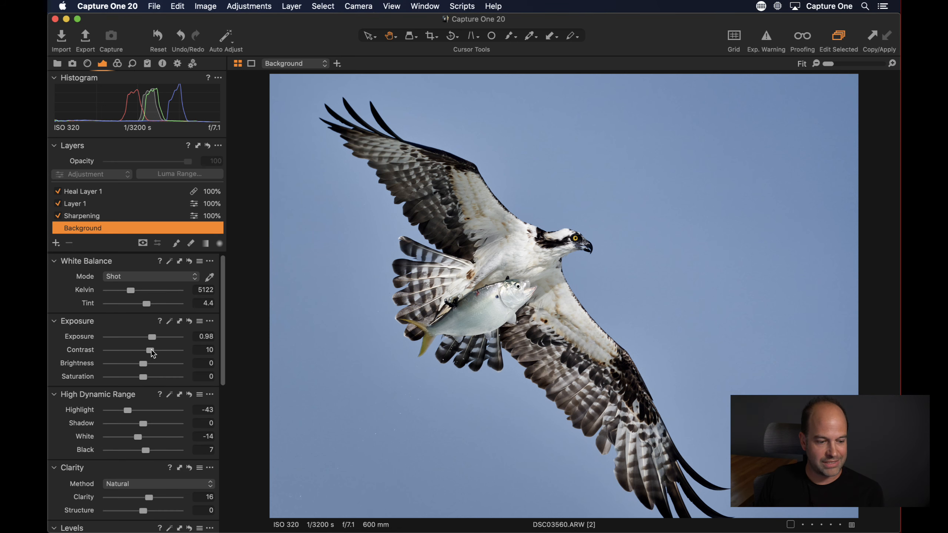
mouse_move(150, 351)
left_mouse_down()
mouse_move(180, 350)
mouse_move(84, 355)
mouse_move(194, 352)
mouse_move(153, 356)
left_mouse_up()
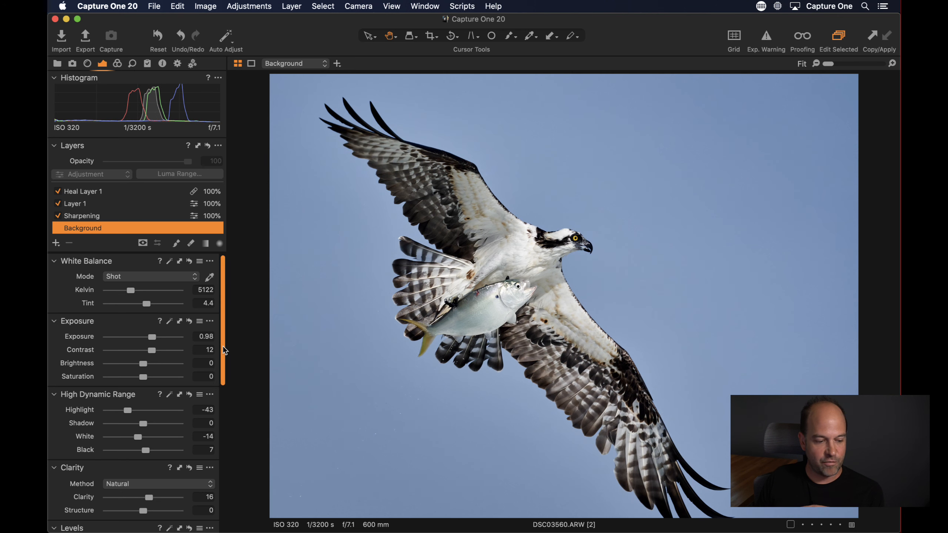
left_click_drag(225, 351, 230, 398)
mouse_move(149, 388)
left_mouse_down()
mouse_move(197, 389)
mouse_move(148, 391)
left_mouse_up()
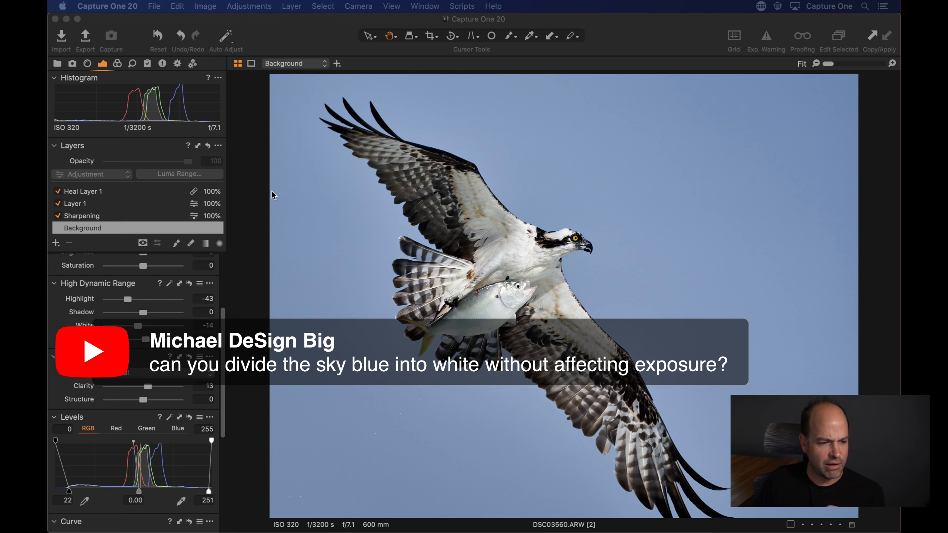
Step: Open the color tools and add a Color Editor tool to that tool set
left_click(230, 97)
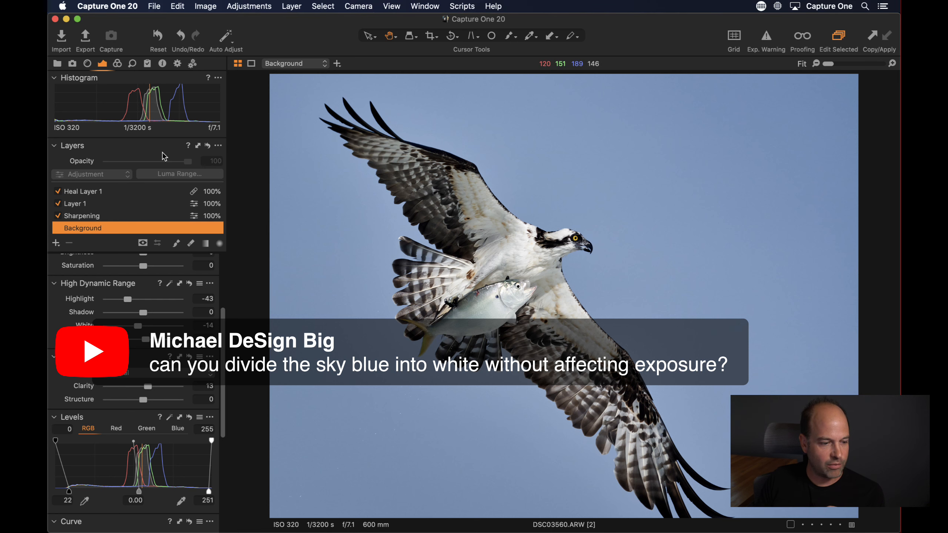
left_click(117, 64)
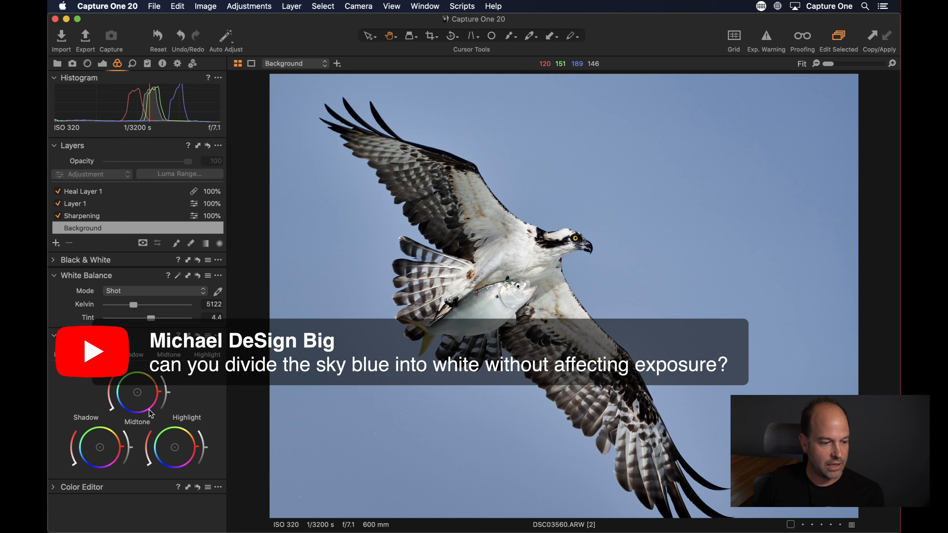
left_click(60, 260)
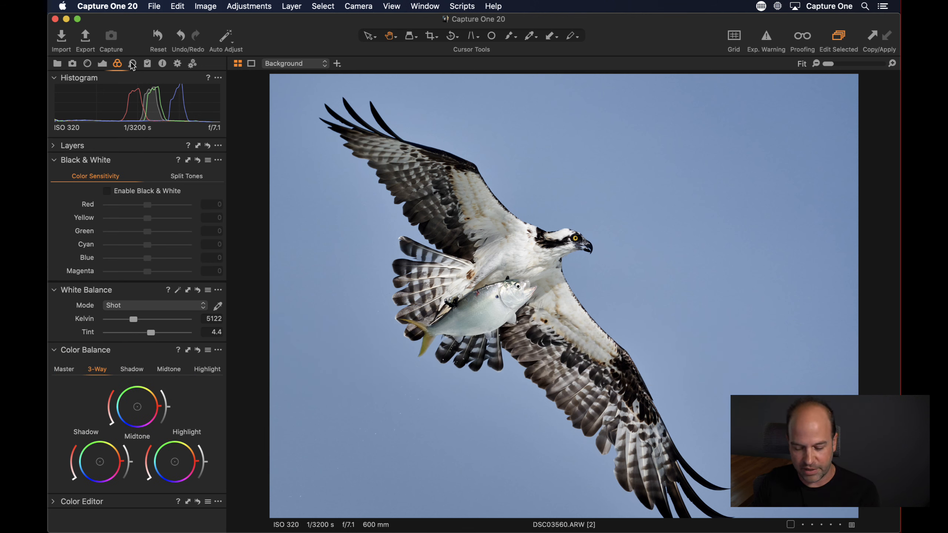
right_click(114, 63)
mouse_move(160, 68)
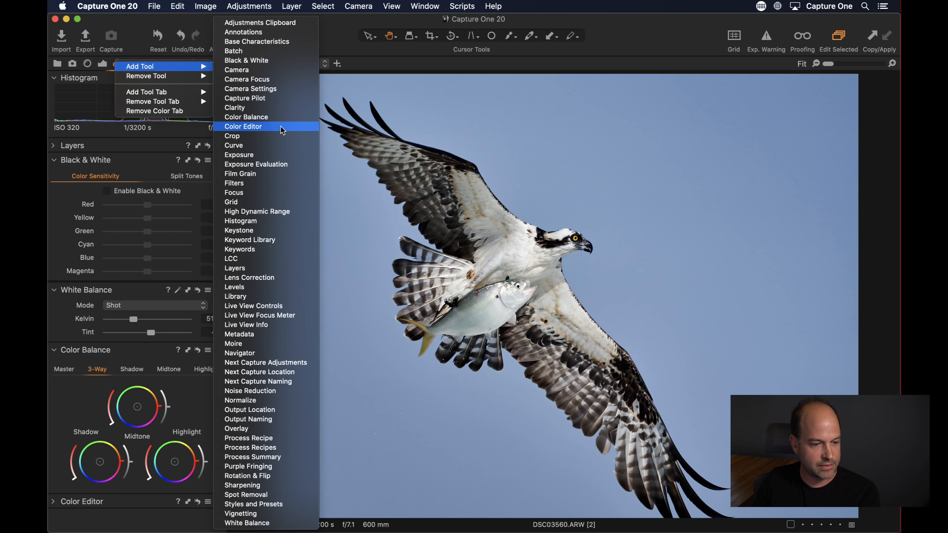
left_click(280, 128)
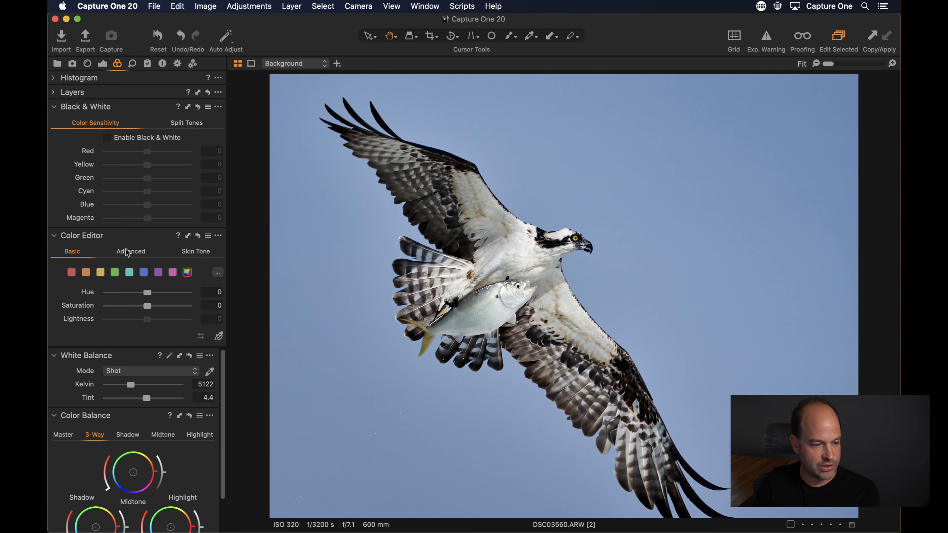
Step: Sample the sky's blue with the Color Editor's Advanced mode and extend its selected range outward to the rim of the color wheel
left_click(127, 252)
left_click(73, 138)
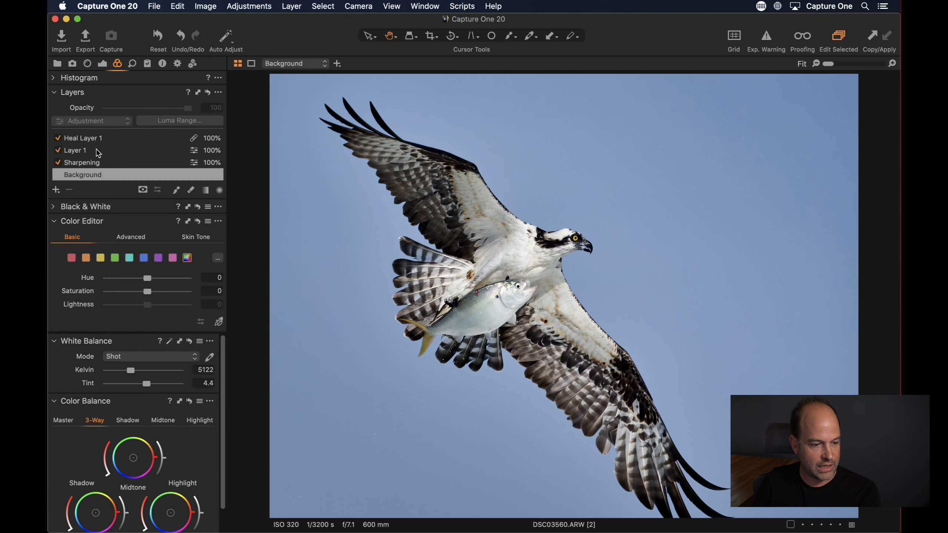
left_click(219, 321)
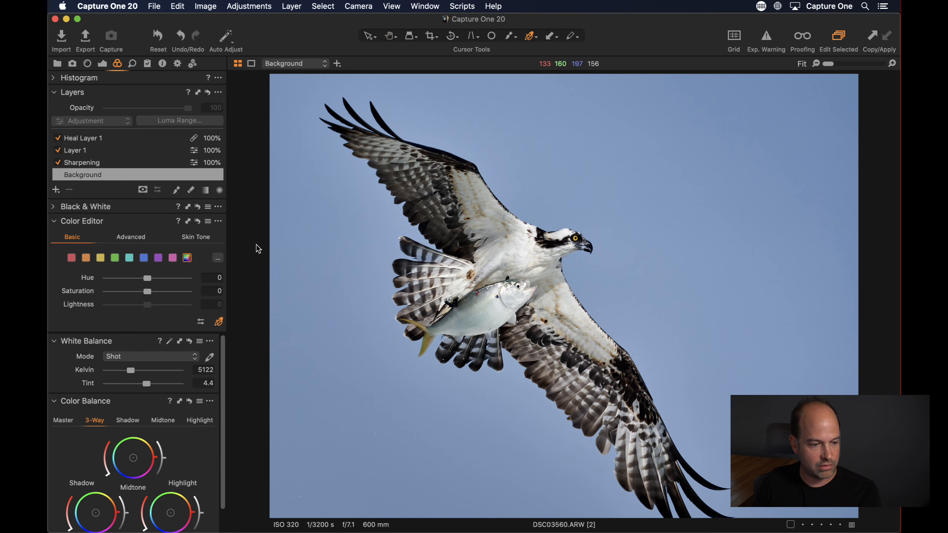
left_click(131, 238)
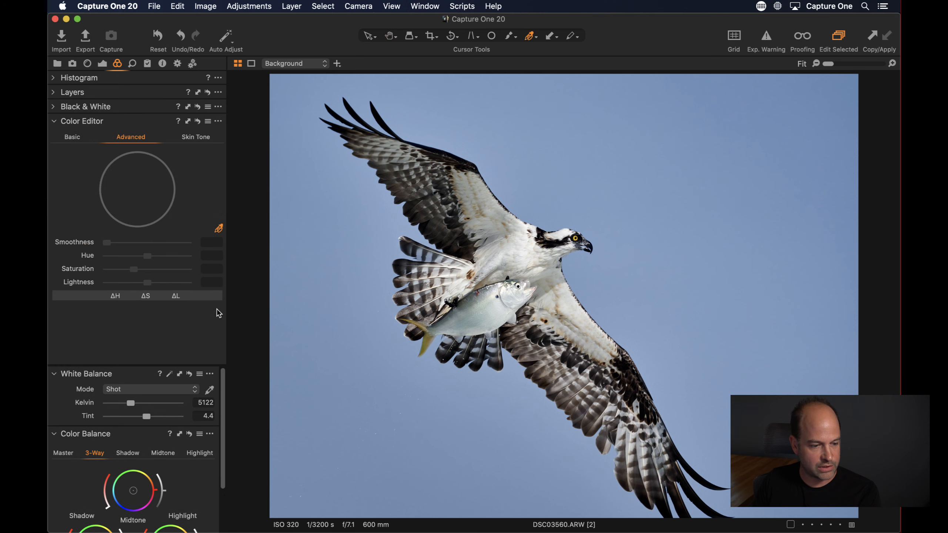
left_click(352, 227)
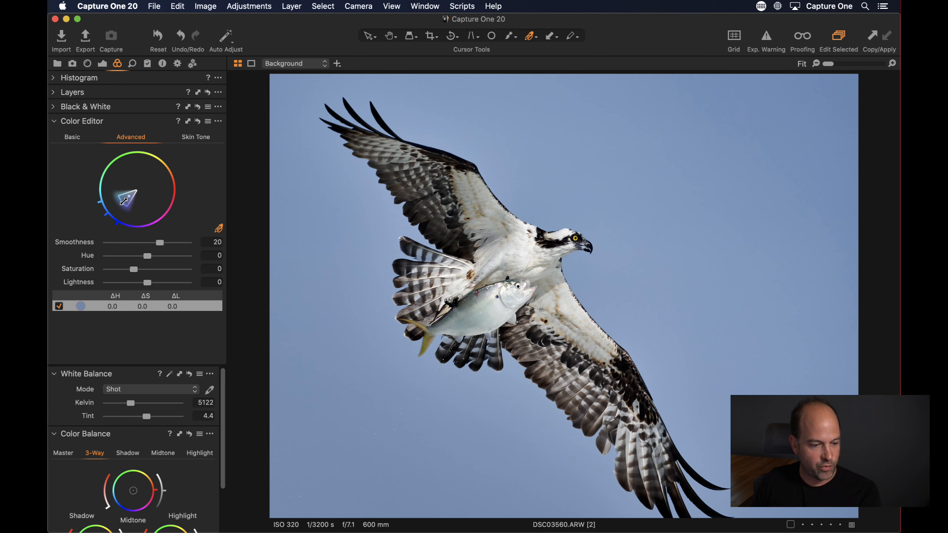
left_click_drag(124, 201, 92, 219)
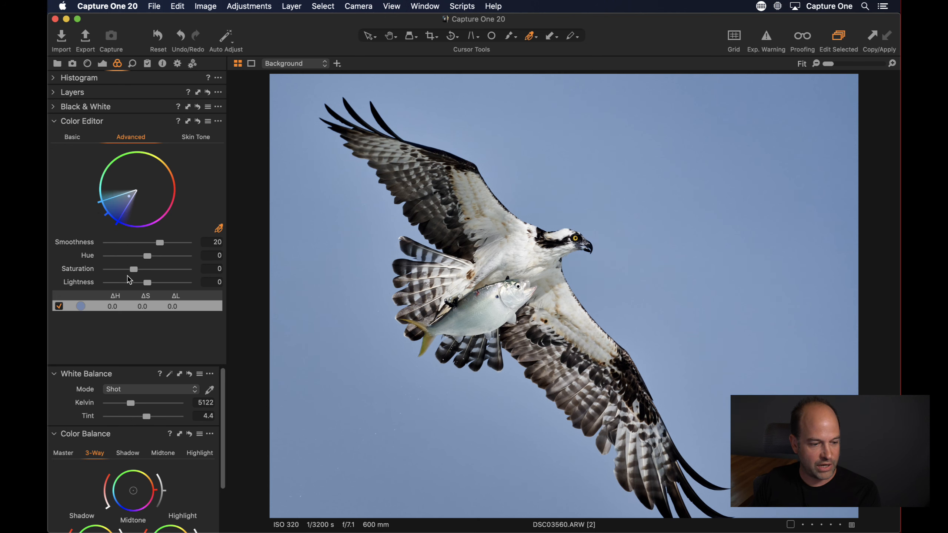
Step: Set the sampled sky color's saturation to -100 and lightness to 100, and check the photo without this adjustment
left_click_drag(134, 269, 93, 268)
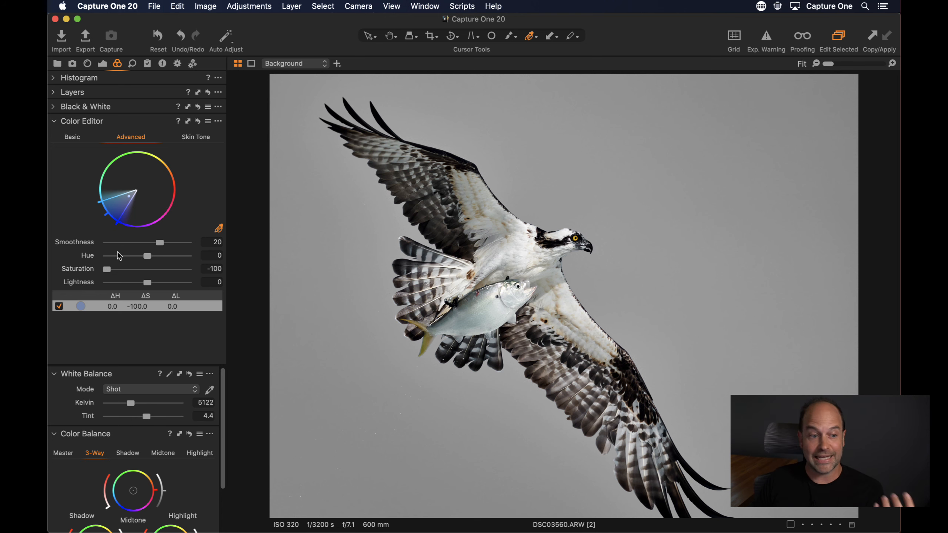
left_click_drag(148, 282, 207, 282)
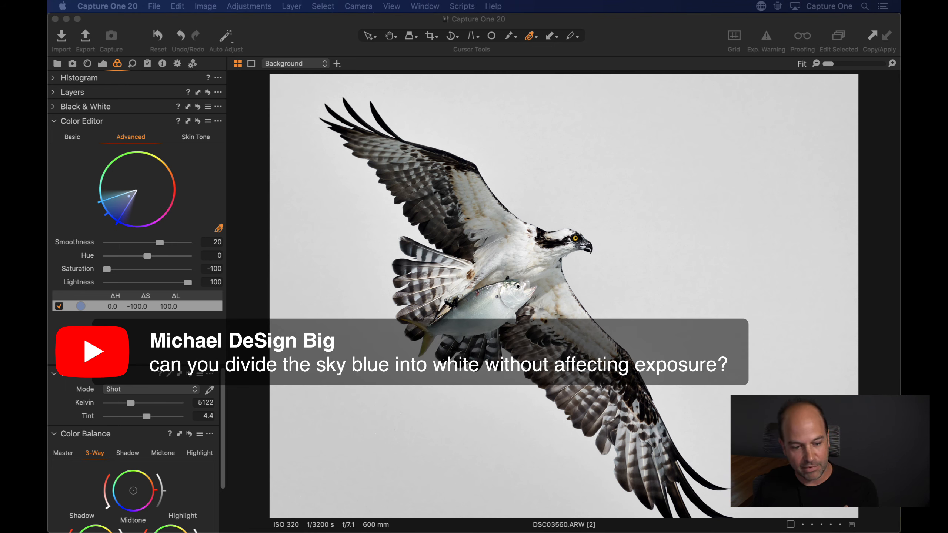
left_click(59, 306)
left_click(59, 307)
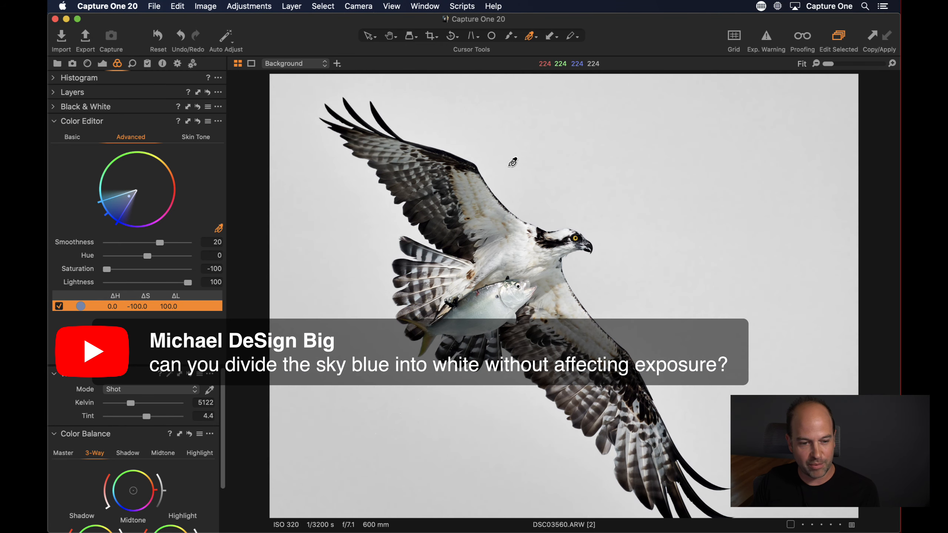
Step: Compare the full photo with the sky color adjustment on and off, and leave the adjustment turned off
left_click(218, 121)
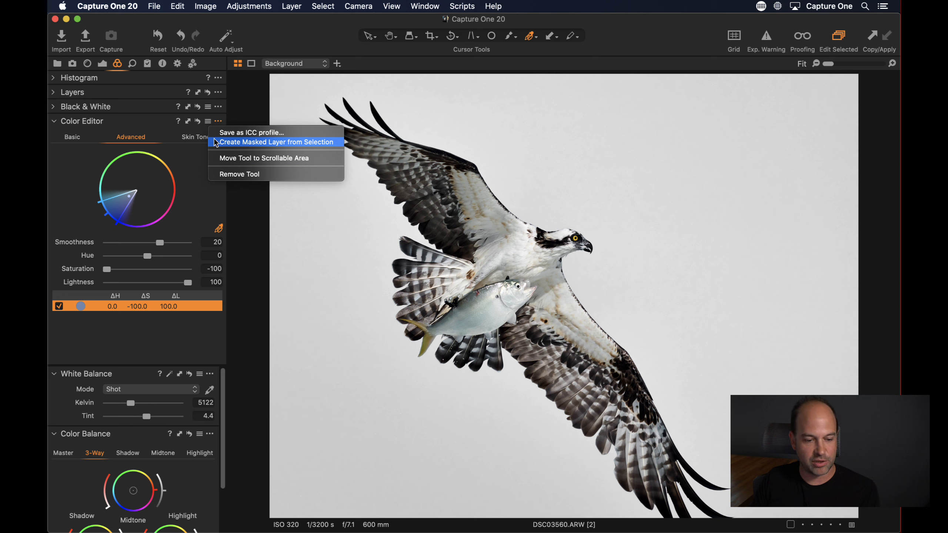
left_click(197, 176)
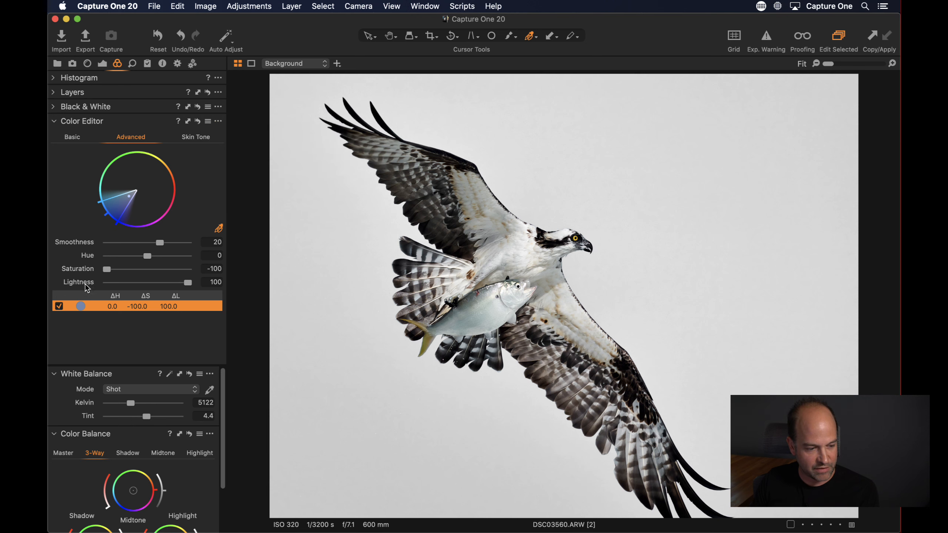
left_click(58, 307)
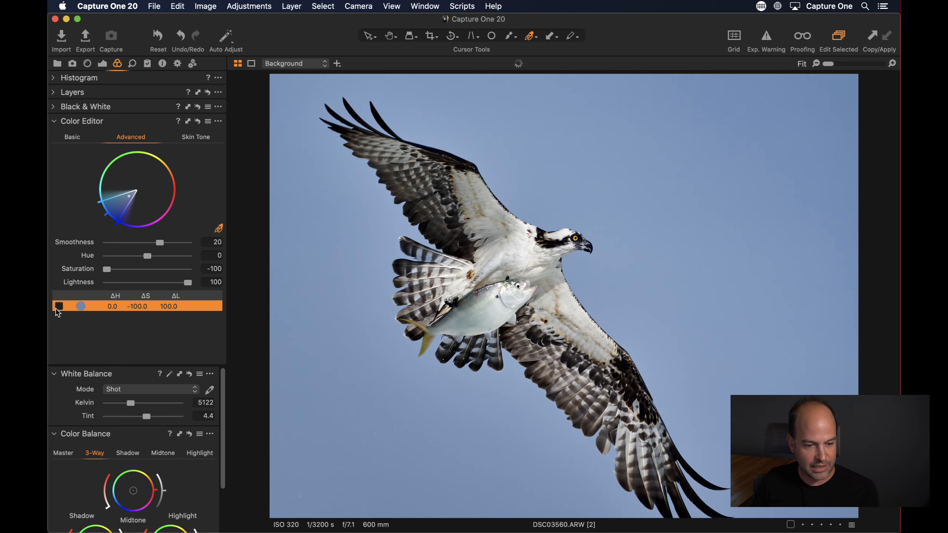
left_click(58, 307)
left_click(60, 308)
left_click(59, 306)
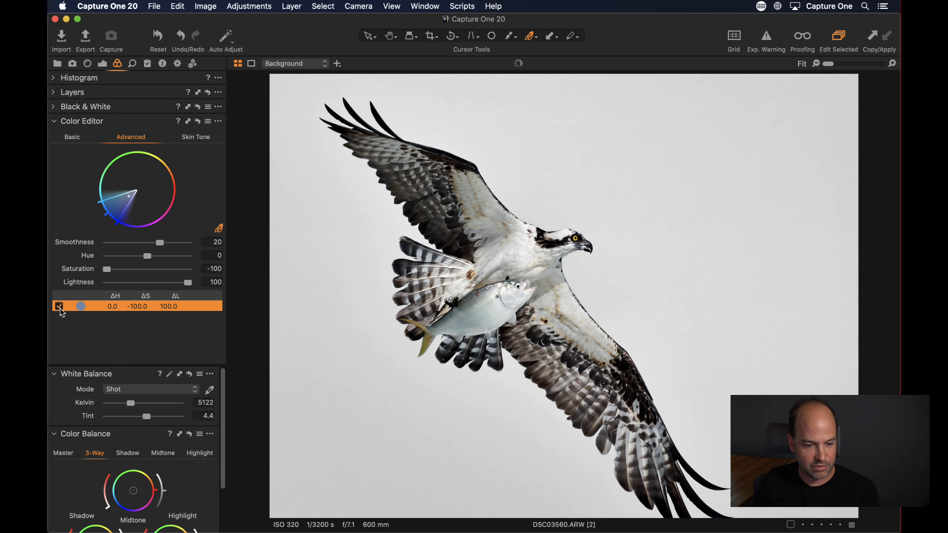
left_click(59, 307)
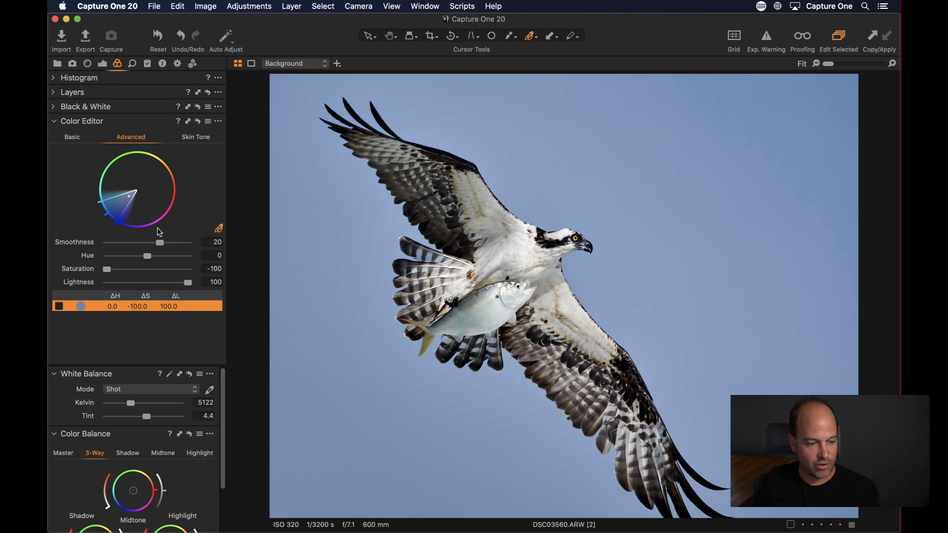
left_click(59, 307)
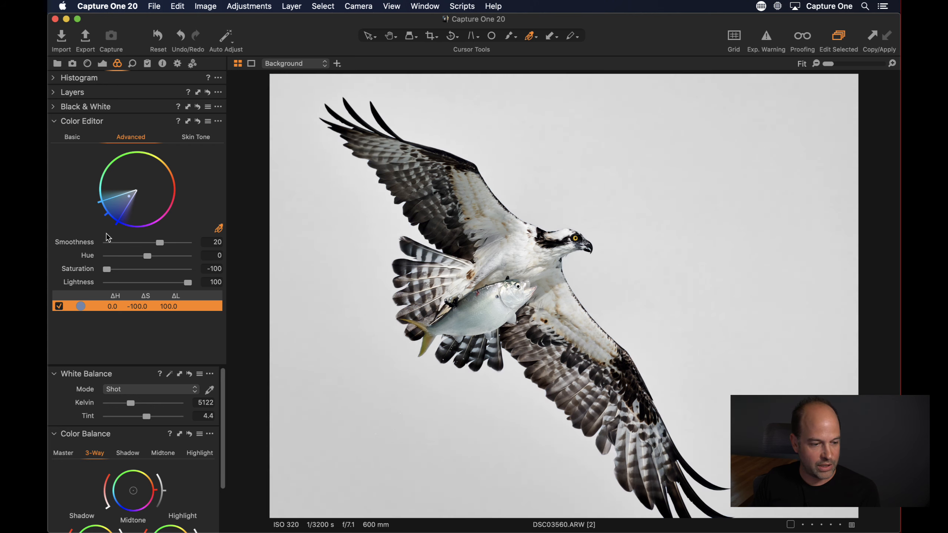
mouse_move(111, 220)
left_mouse_down()
mouse_move(135, 204)
mouse_move(101, 220)
left_mouse_up()
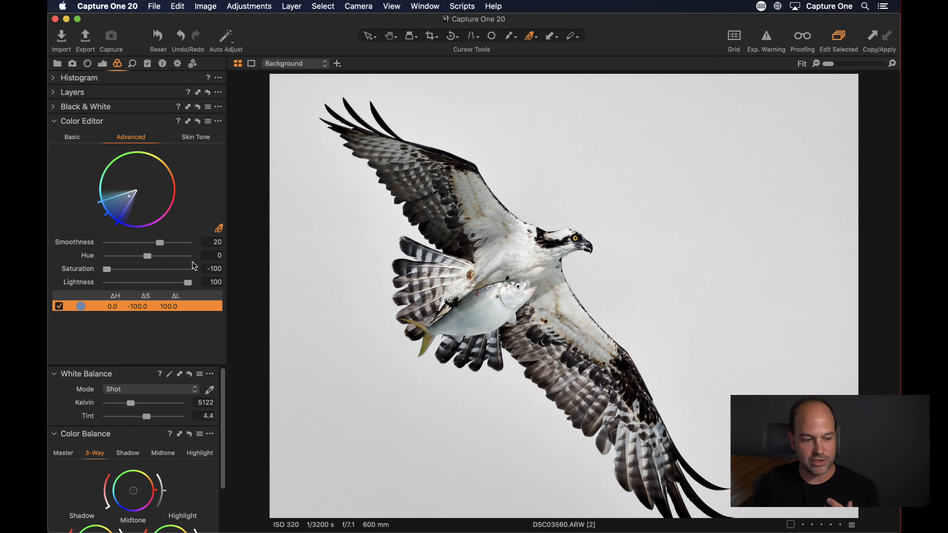
left_click(58, 306)
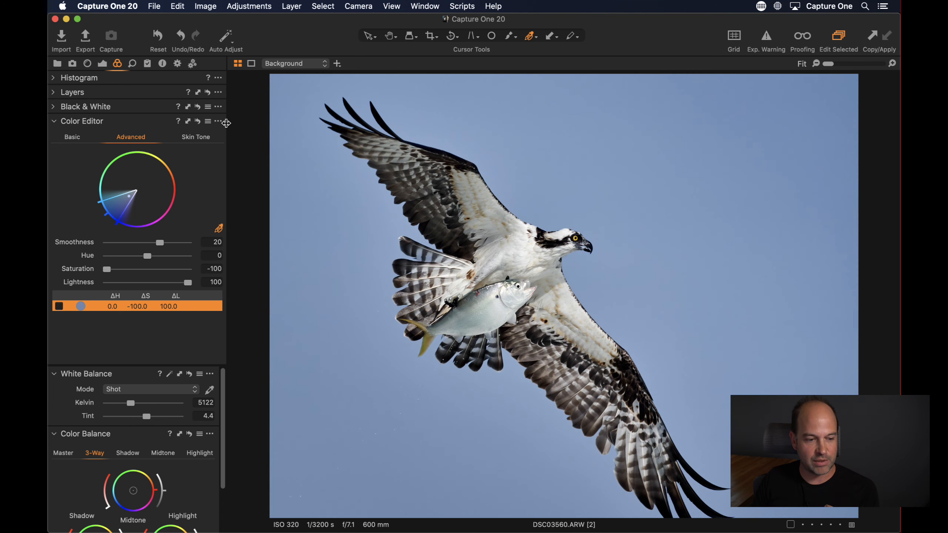
left_click(218, 122)
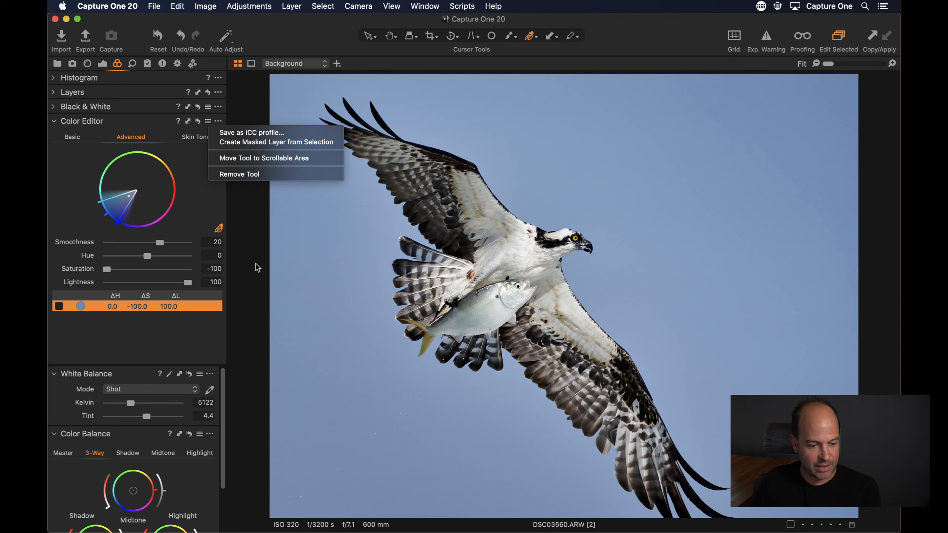
left_click(248, 252)
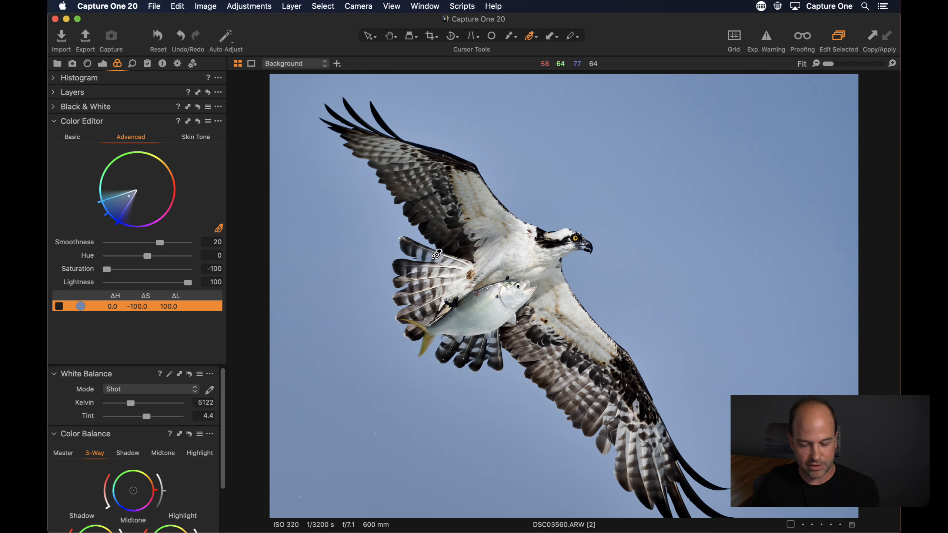
Step: Examine the tail feathers and fish at 100% with the sky color adjustment on and off, leaving it off
double_click(435, 265)
left_click_drag(529, 264, 435, 205)
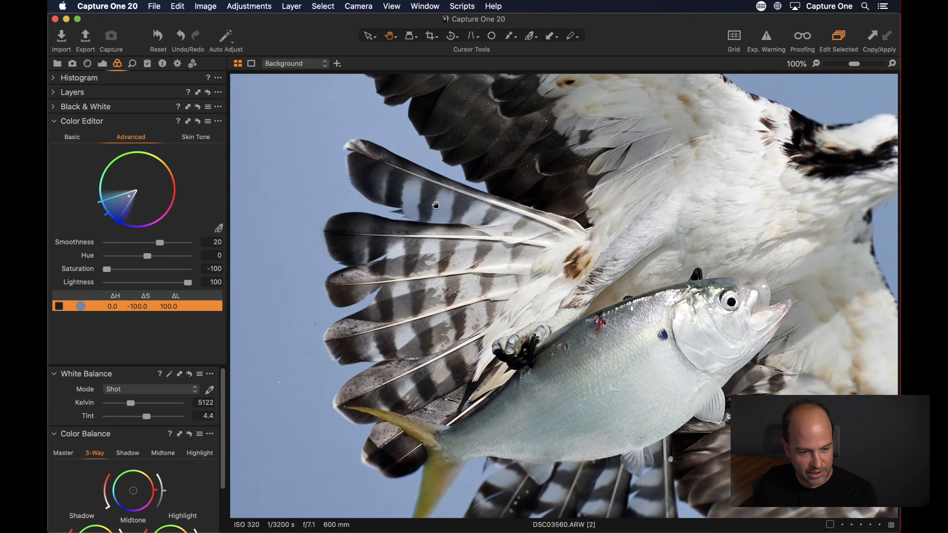
left_click(59, 307)
left_click(58, 307)
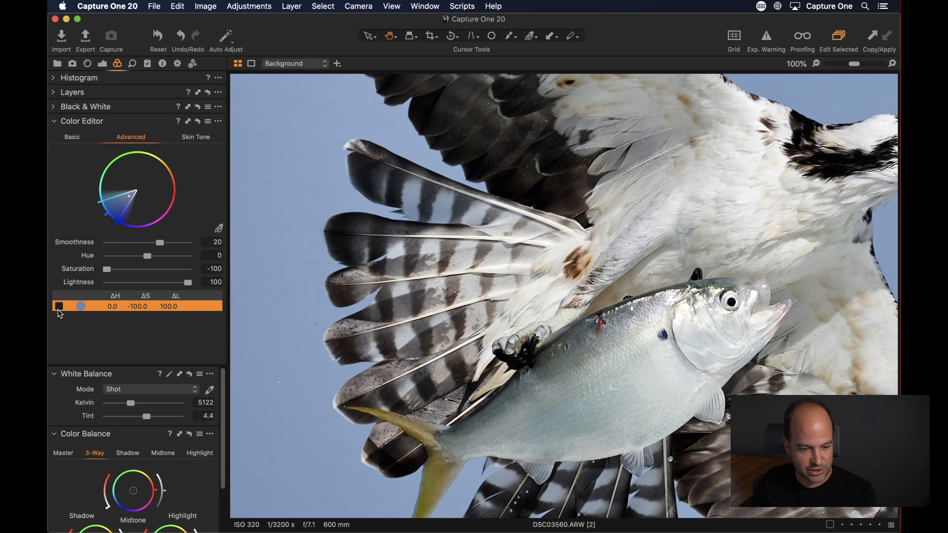
left_click(58, 309)
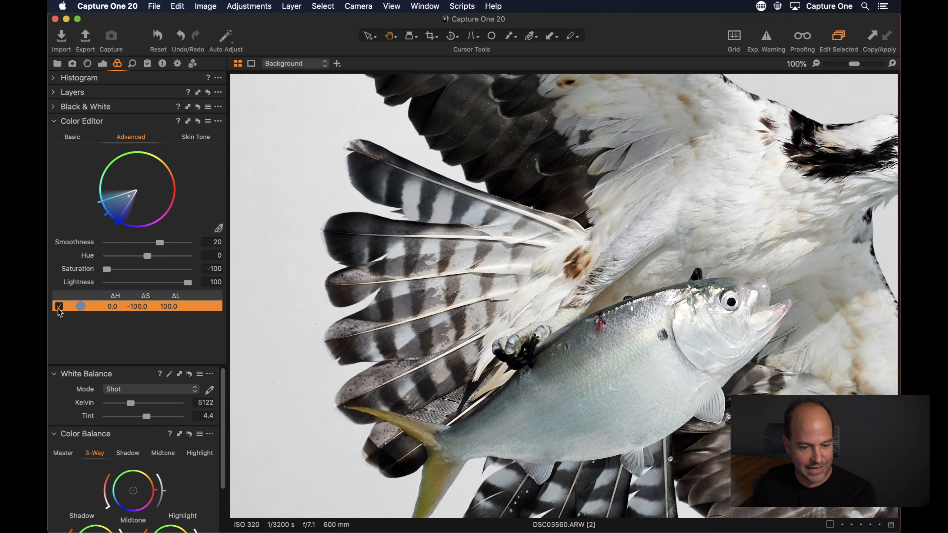
left_click(58, 307)
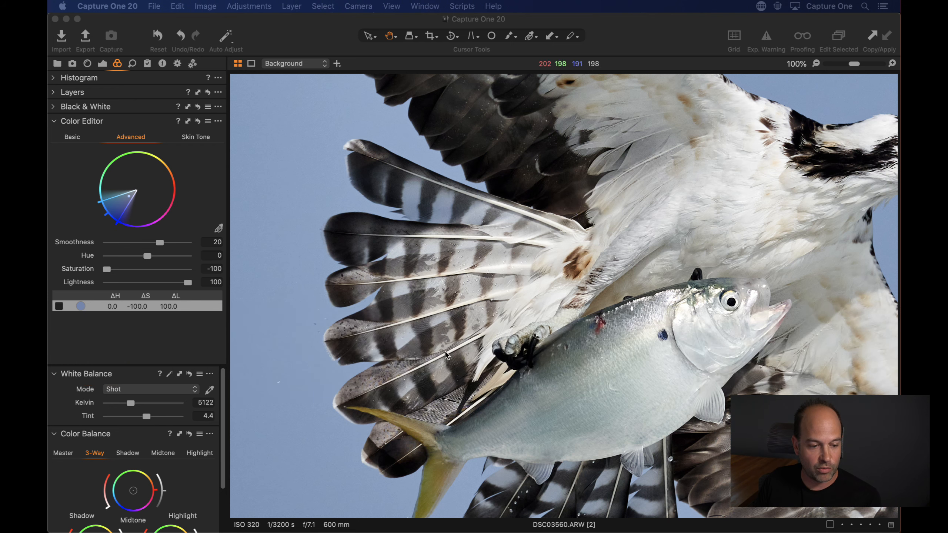
Step: Fit the photo to the view and create a masked layer from the sampled sky color selection
left_click(250, 197)
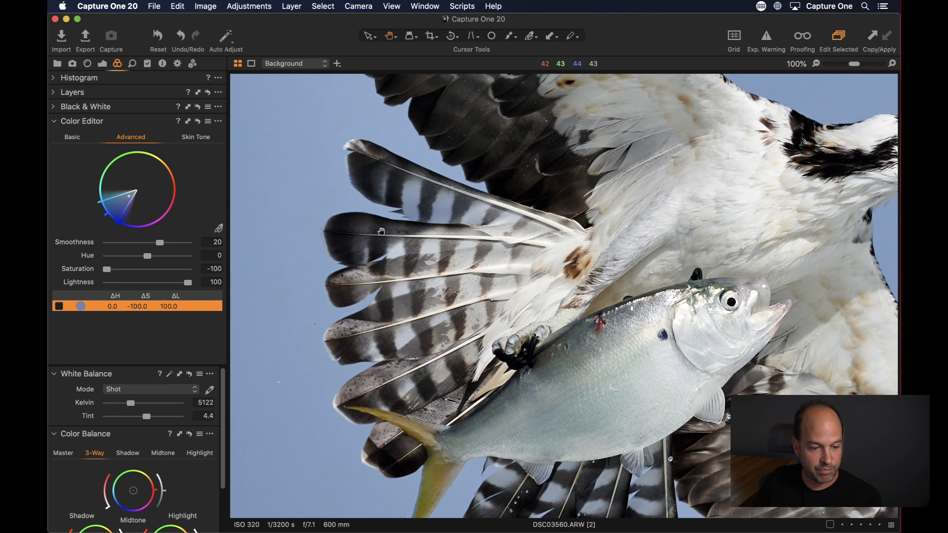
double_click(497, 239)
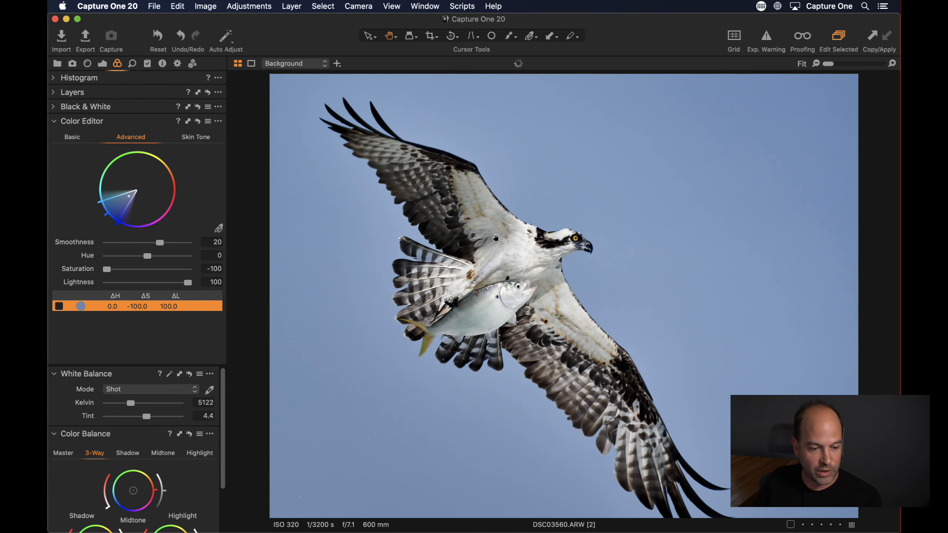
left_click(218, 121)
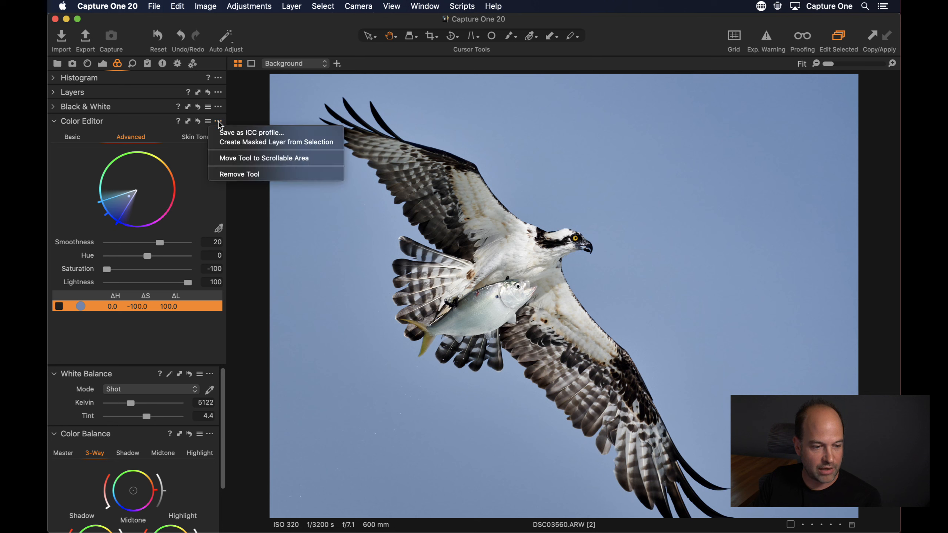
left_click(222, 142)
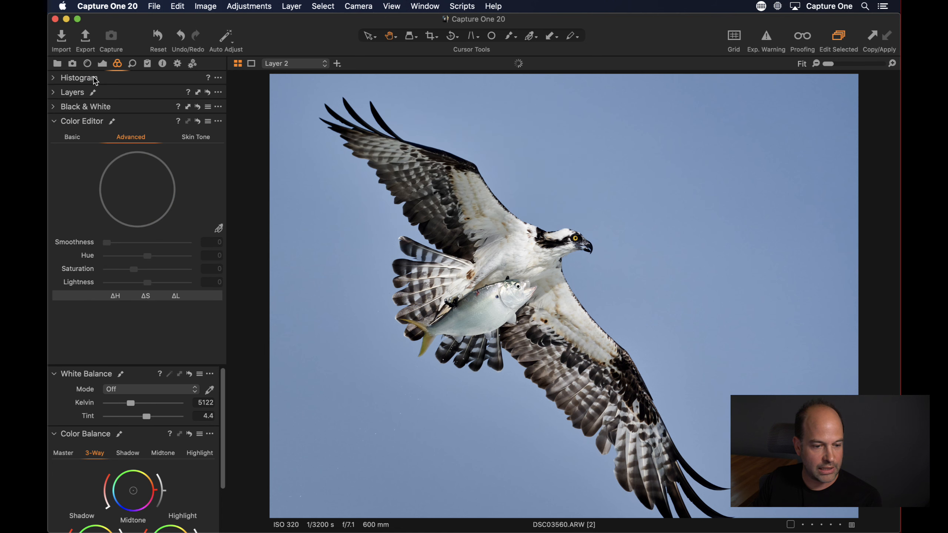
Step: Display the new sky layer's mask over the photo and switch it to the grayscale mask view
left_click(103, 64)
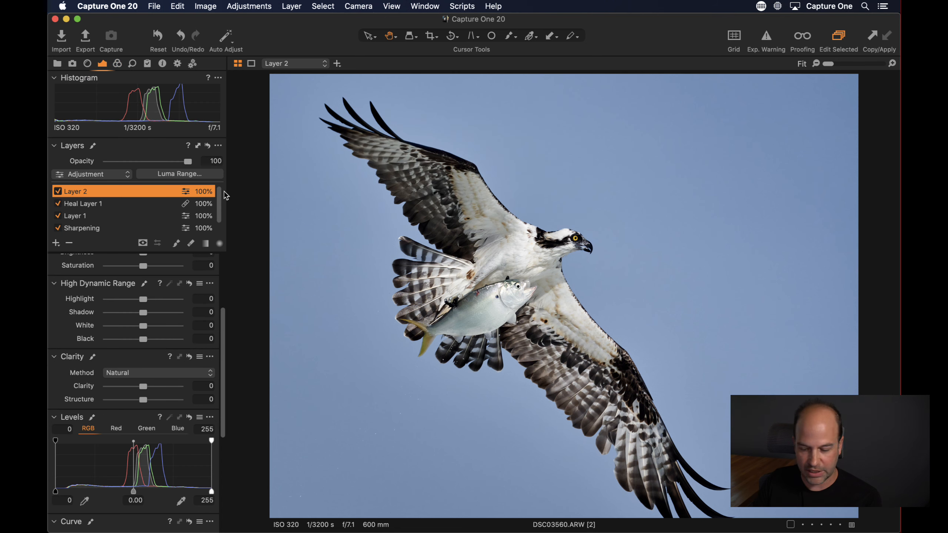
key("m")
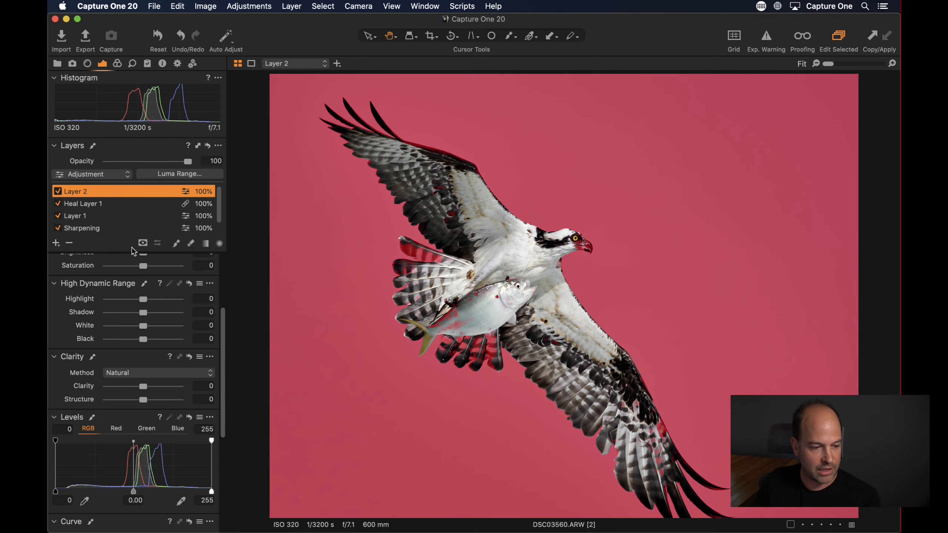
left_click(143, 244)
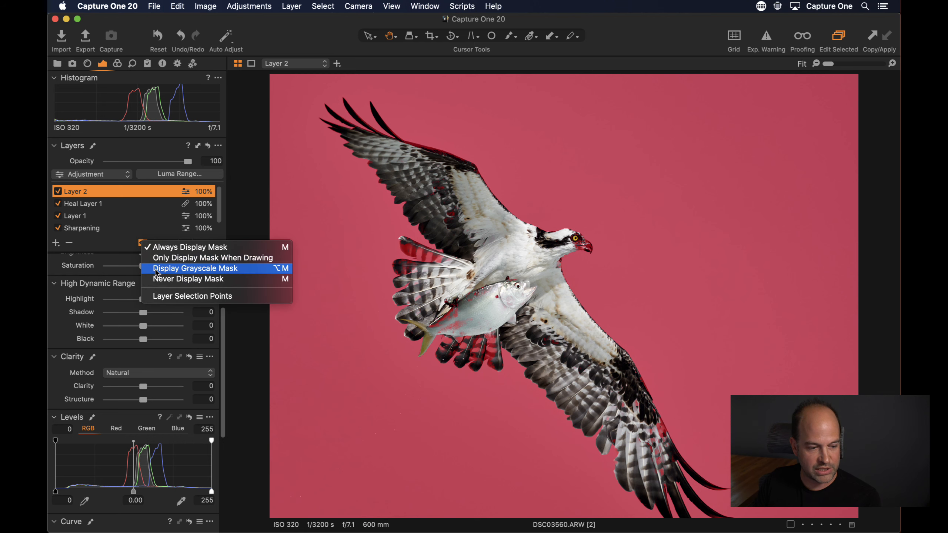
left_click(277, 269)
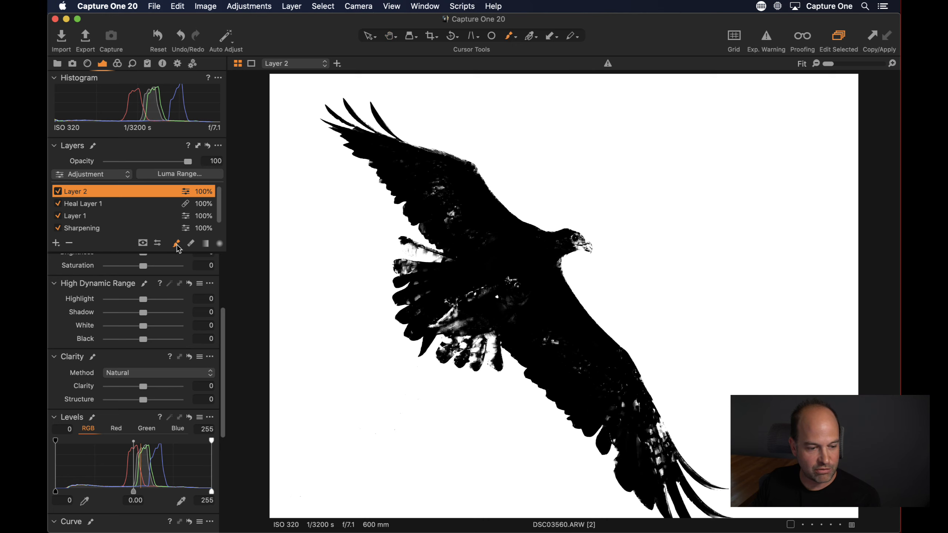
Step: Raise the mask brush's flow to its maximum and undo the trial stroke on the upper wing
right_click(463, 216)
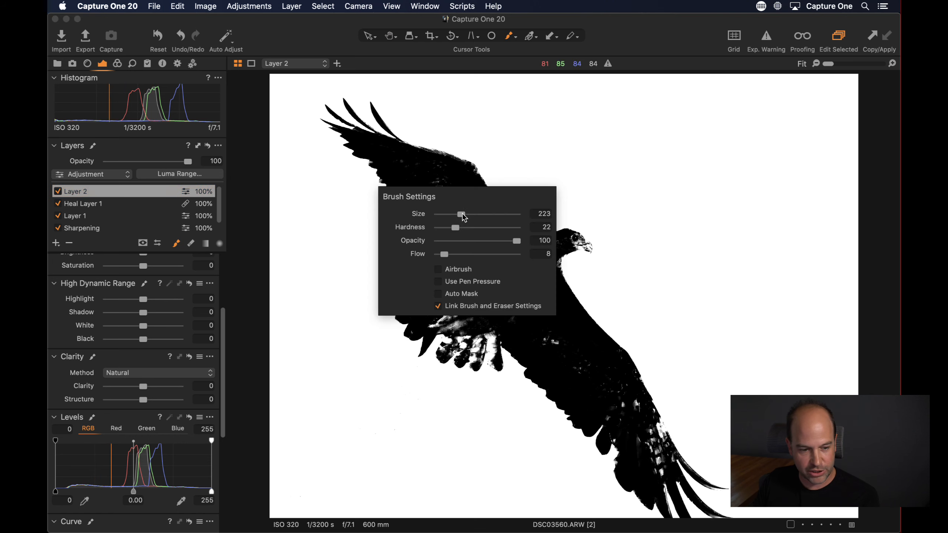
left_click_drag(446, 254, 537, 253)
left_click_drag(441, 182, 470, 228)
key("super+z")
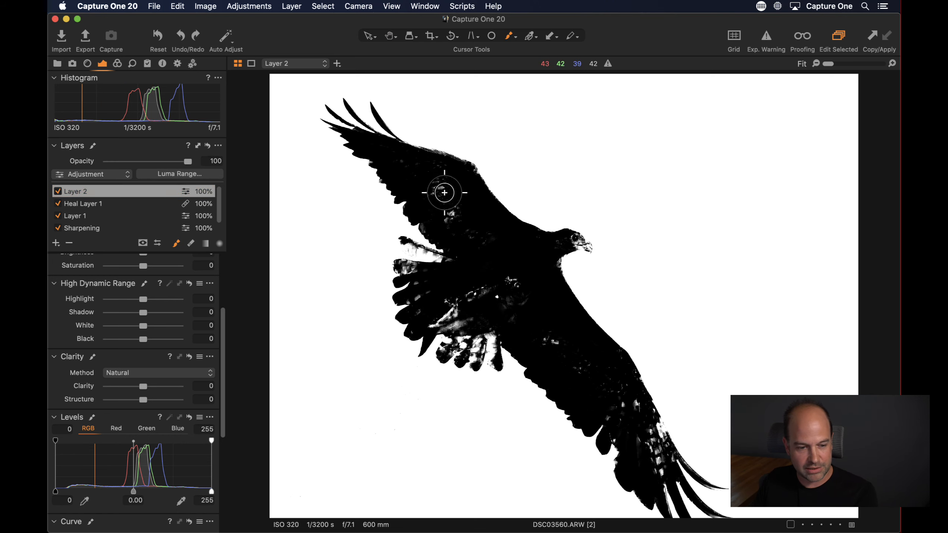
Step: Erase the stray mask specks across the osprey's wings and body with the mask eraser
key("e")
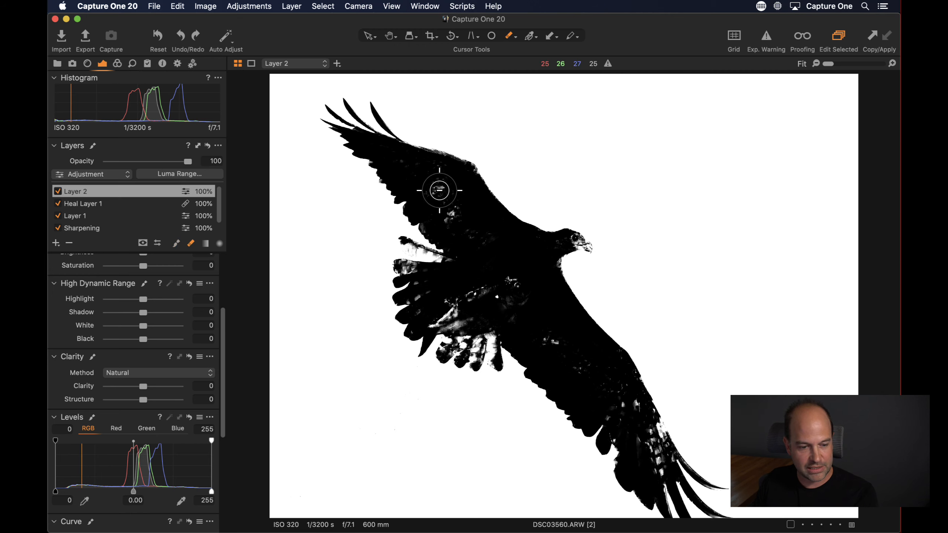
mouse_move(433, 182)
left_mouse_down()
mouse_move(503, 259)
mouse_move(478, 297)
mouse_move(529, 315)
mouse_move(629, 407)
left_mouse_up()
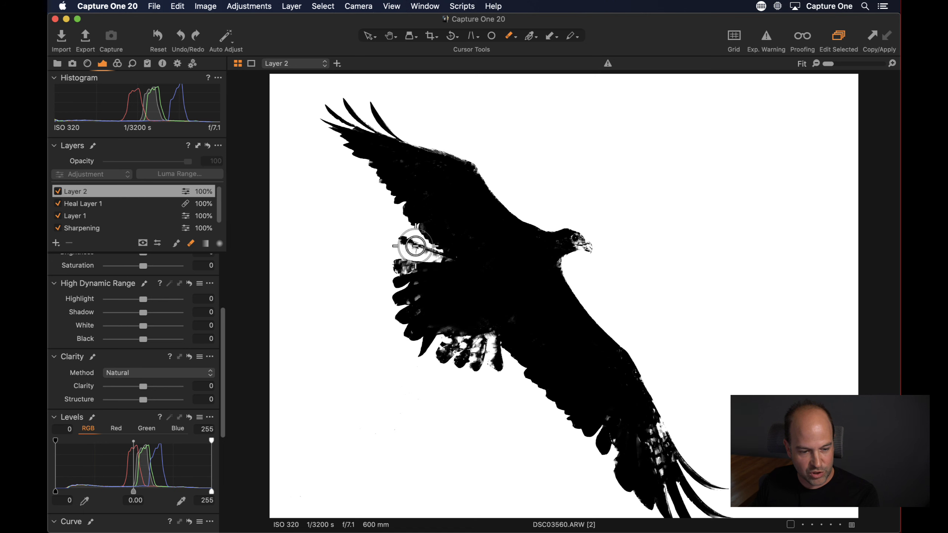
left_click_drag(416, 246, 423, 255)
Step: Examine the mask around the tail feathers up close in the colored overlay and the grayscale view
scroll(519, 279, "up", 3)
left_click_drag(520, 279, 741, 273)
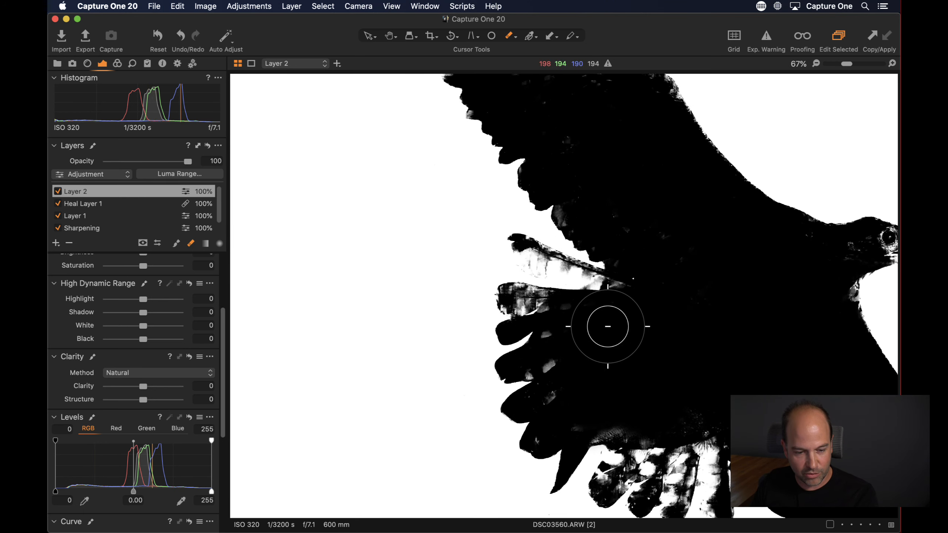
key("m")
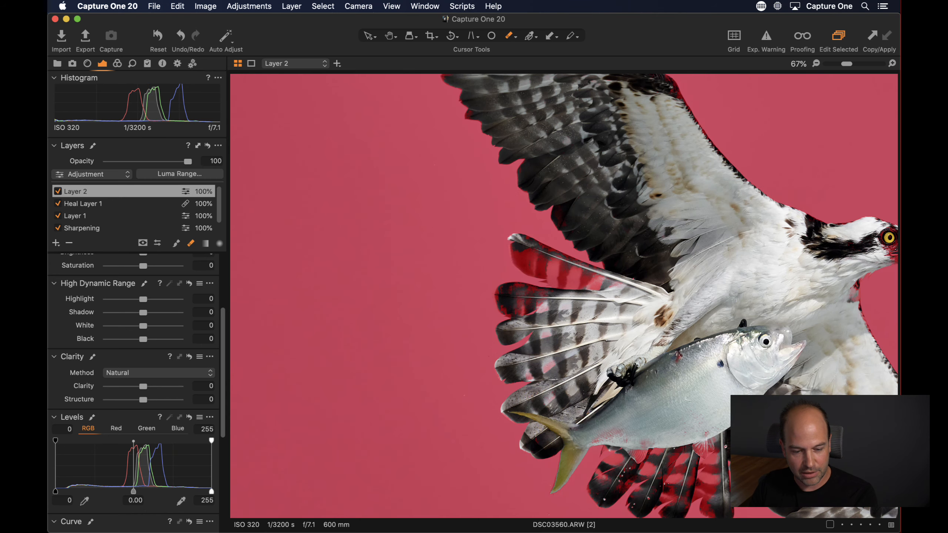
key("m")
key("alt+m")
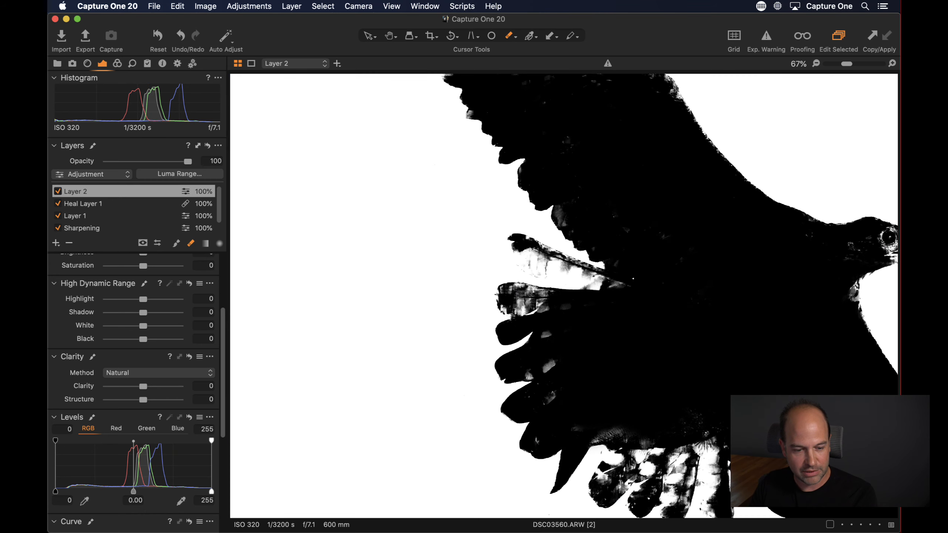
left_click_drag(702, 292, 491, 290)
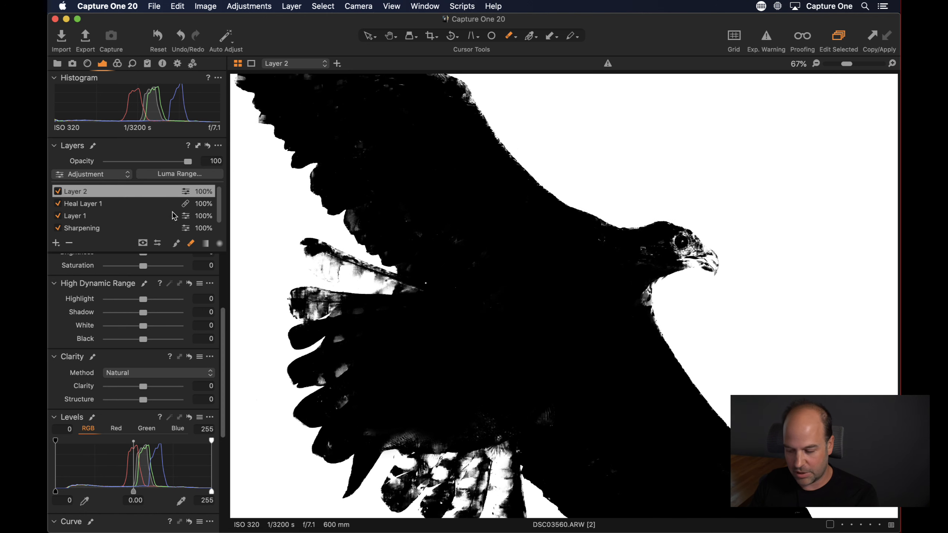
Step: Refine Layer 2's mask with a radius of 26, judging the result at the bird's head
key("super+equal")
key("super+equal")
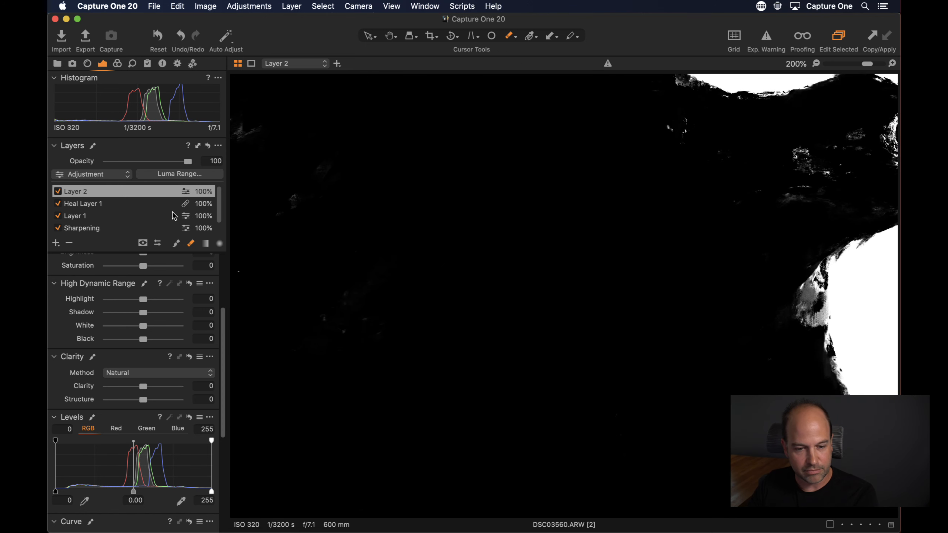
right_click(90, 195)
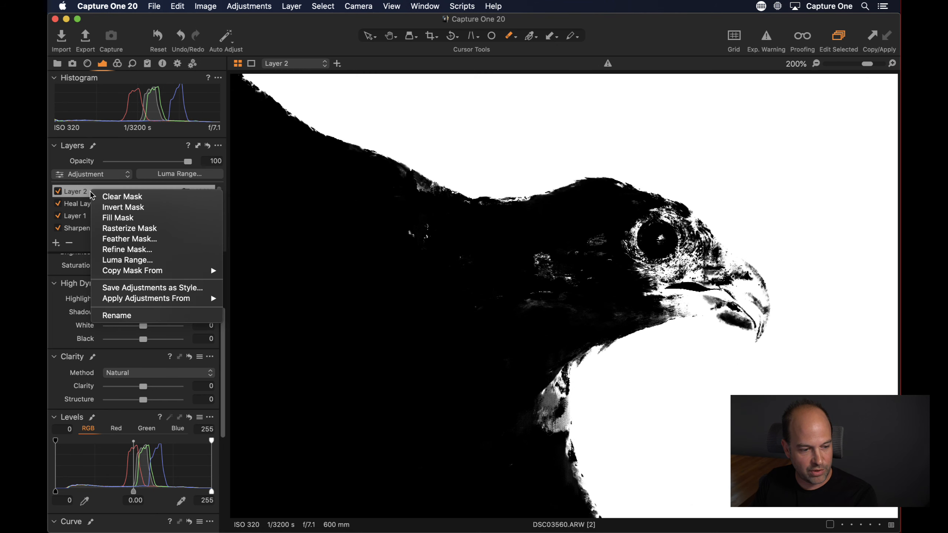
left_click(108, 249)
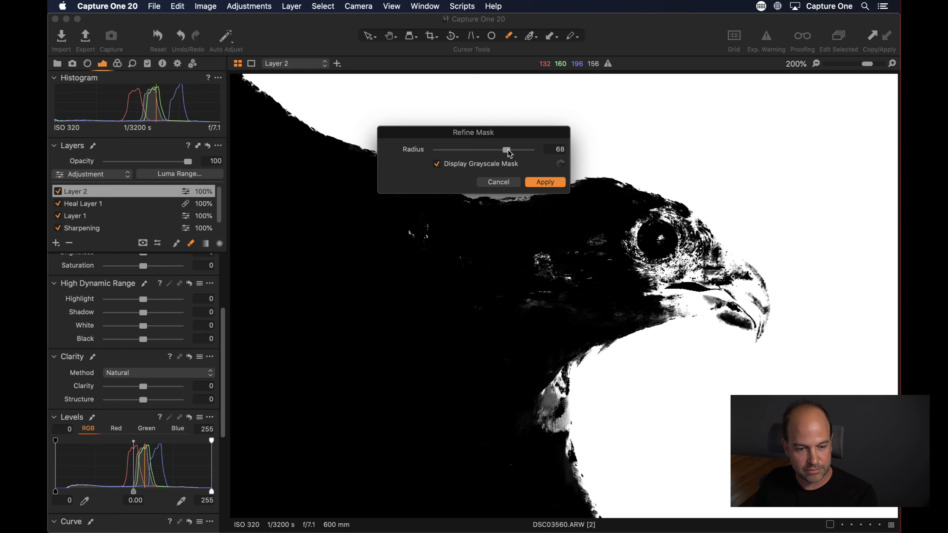
left_click_drag(510, 153, 491, 152)
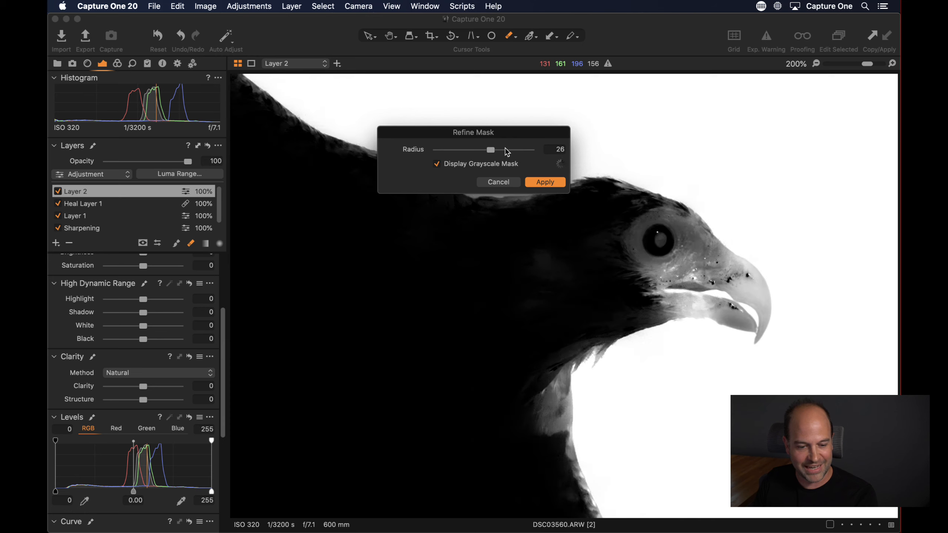
left_click(545, 182)
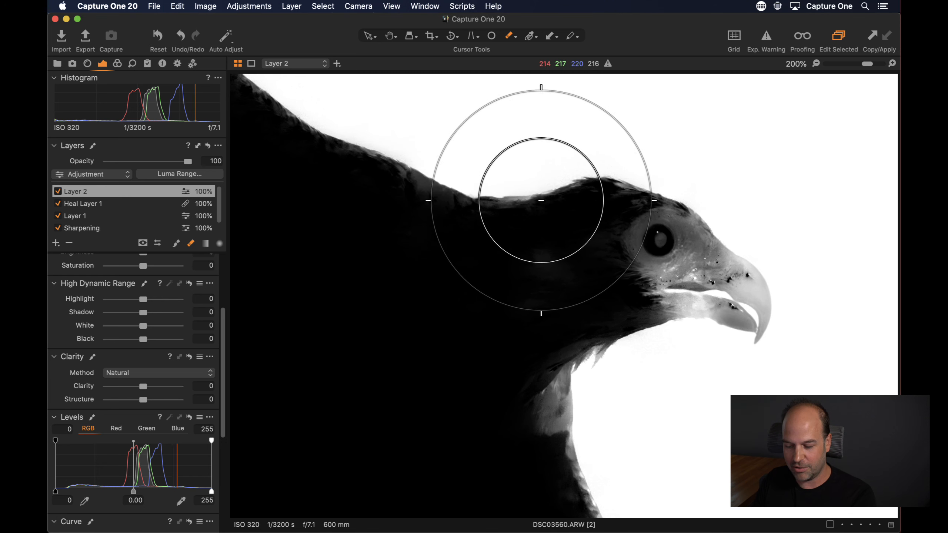
Step: Fit the photo to the view and turn off the mask display
key("h")
key("super+0")
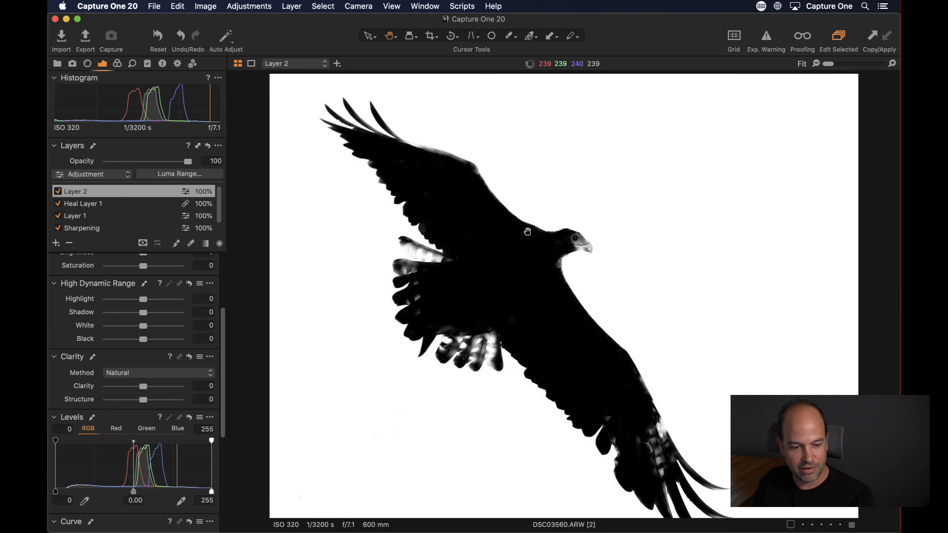
key("m")
key("m")
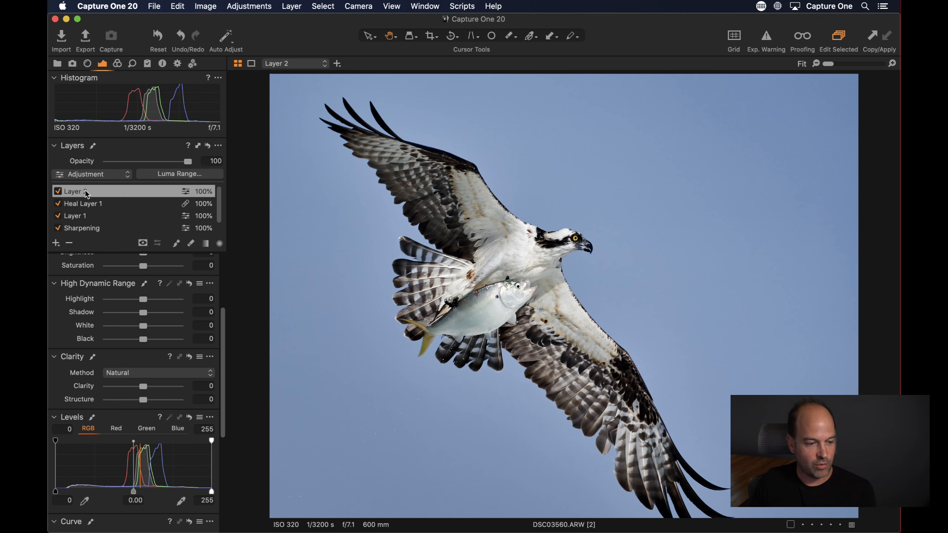
Step: Add a new empty adjustment layer and rename Layer 2 as sky
left_click(56, 242)
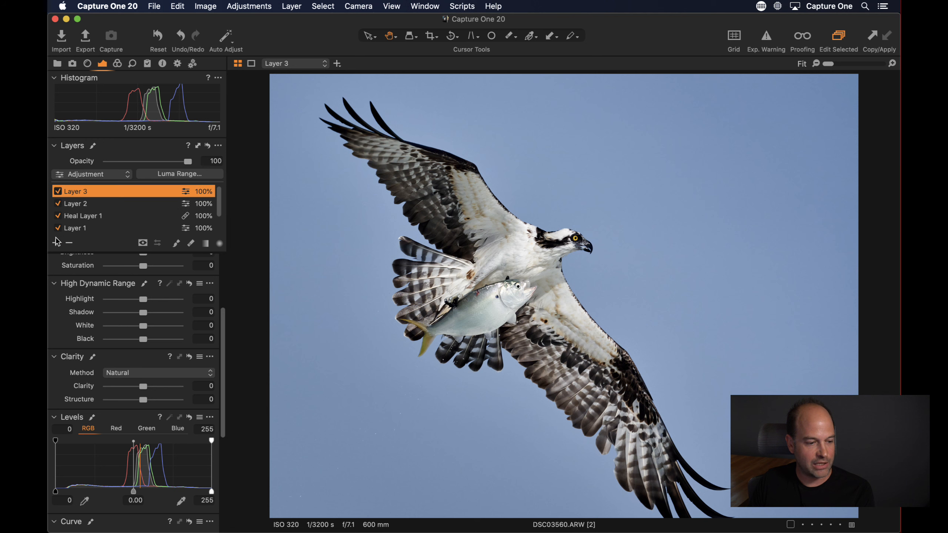
left_click(81, 204)
left_click(82, 204)
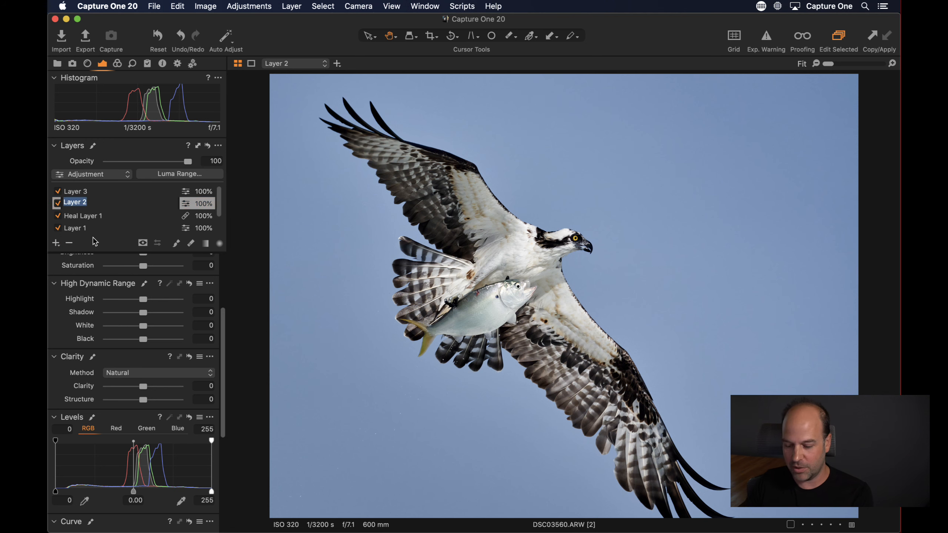
type("sky")
key("Return")
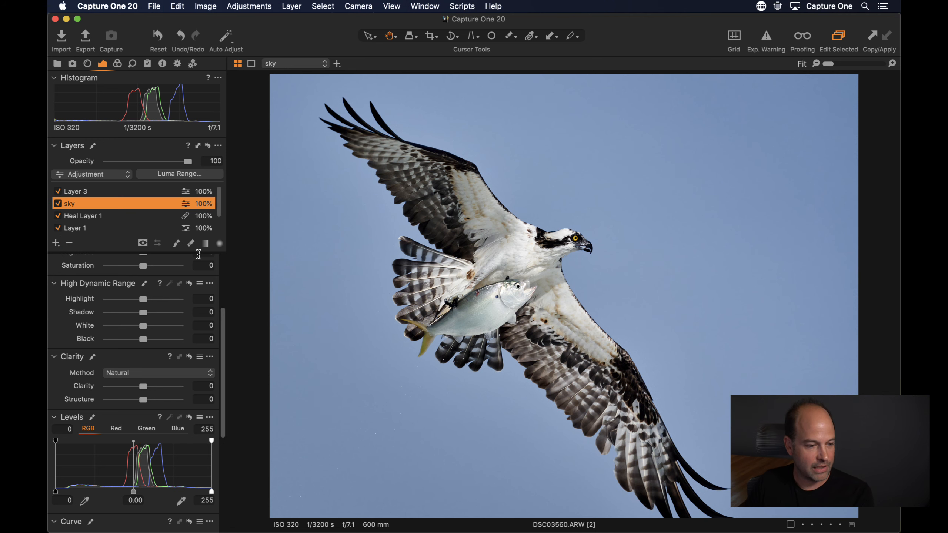
Step: Copy the sky layer's mask to Layer 3 and invert it to cover the bird
left_click(89, 194)
right_click(110, 191)
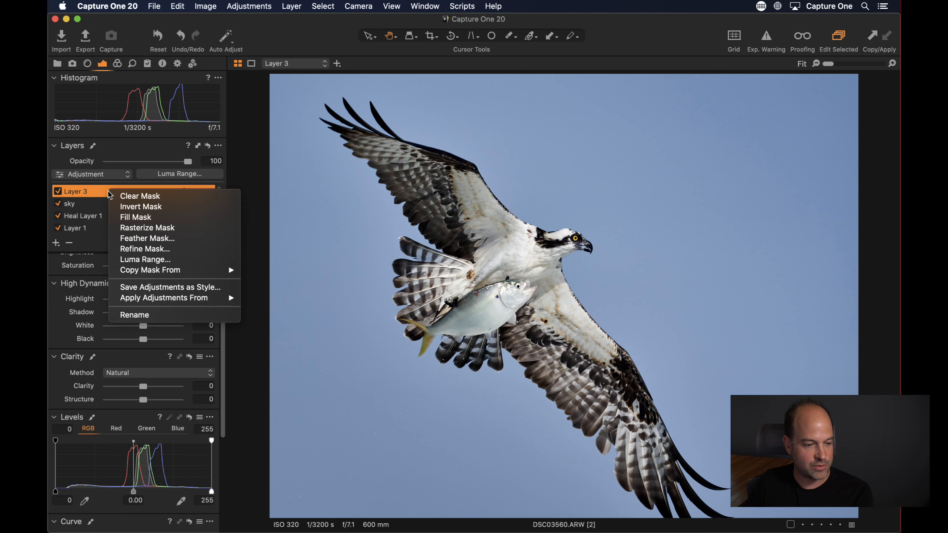
mouse_move(172, 270)
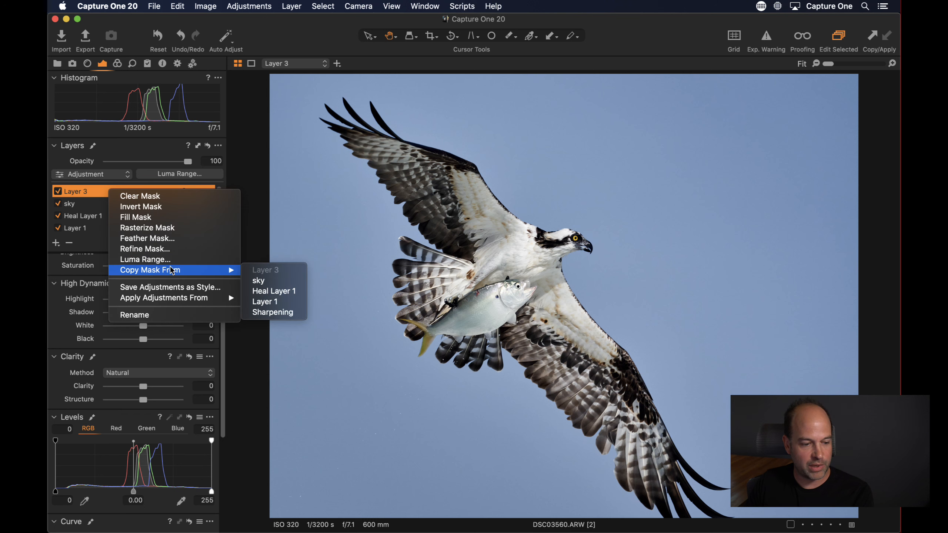
left_click(261, 281)
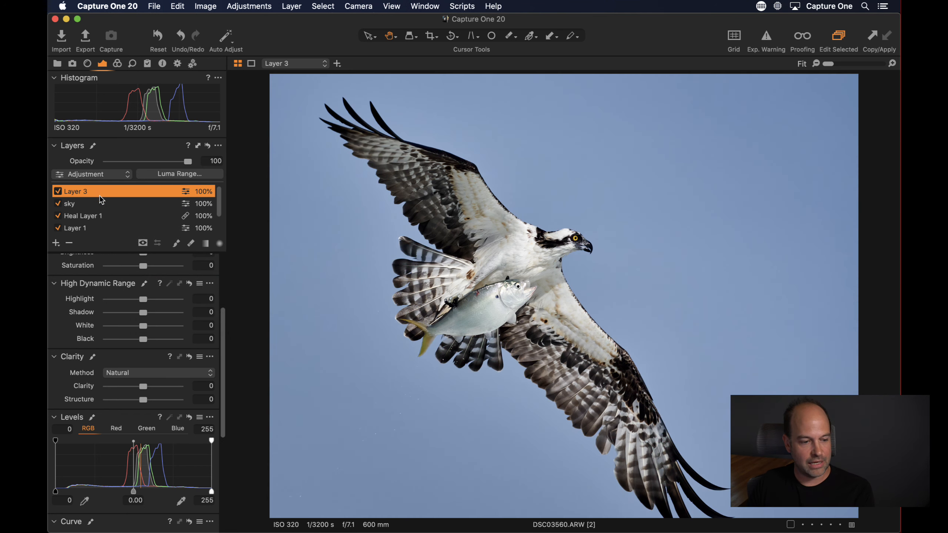
right_click(98, 194)
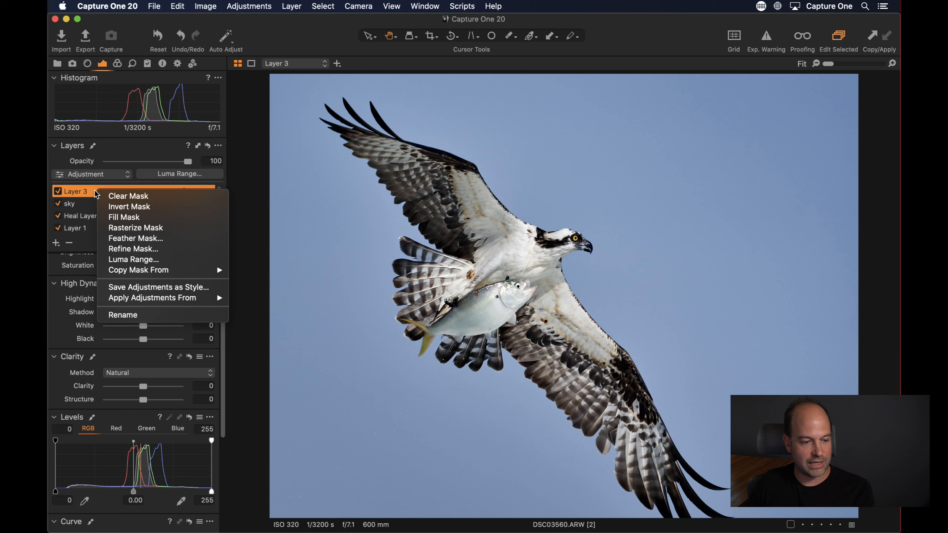
left_click(104, 206)
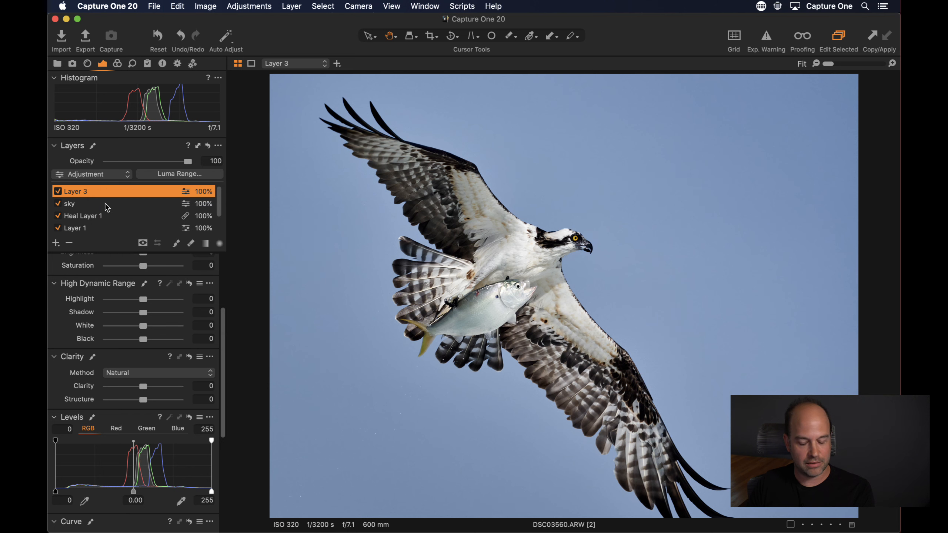
Step: Check Layer 3's inverted mask by toggling its overlay on and off, leaving it hidden
key("m")
key("m")
key("m")
key("m")
key("m")
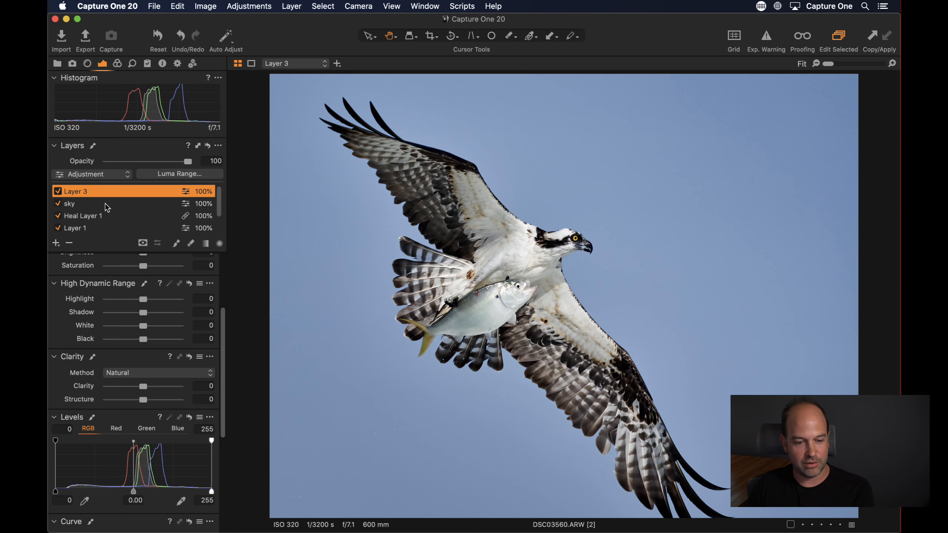
key("m")
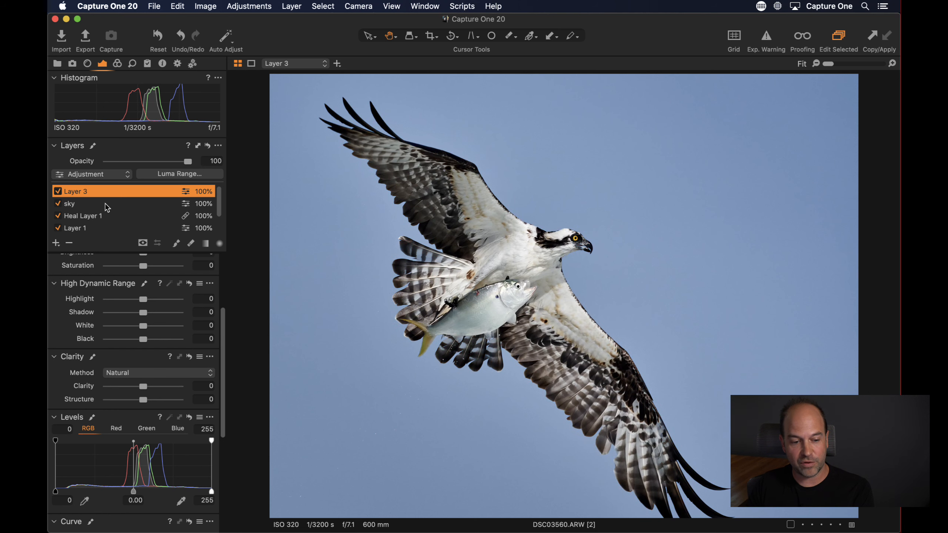
key("m")
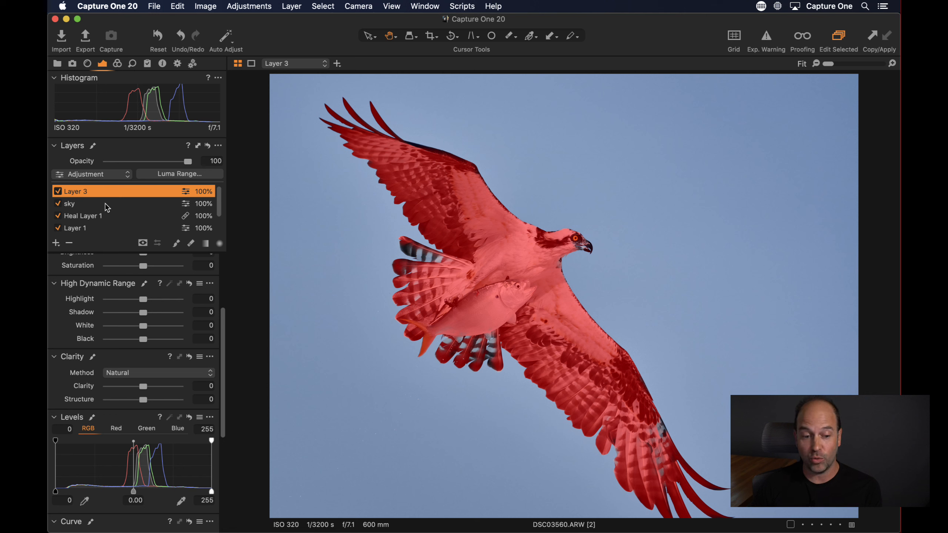
key("m")
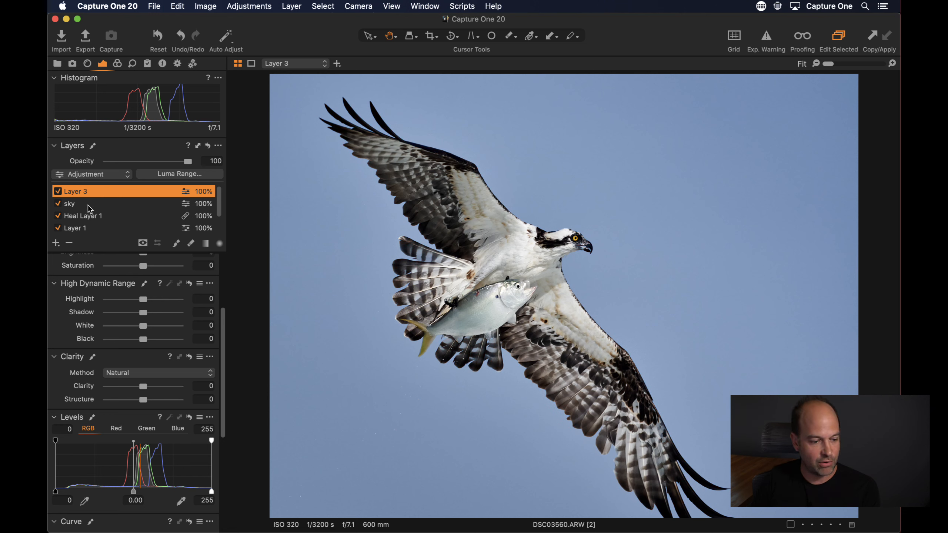
Step: On the sky layer, set the saturation to -100 and the brightness to 32
left_click(89, 205)
scroll(141, 325, "up", 4)
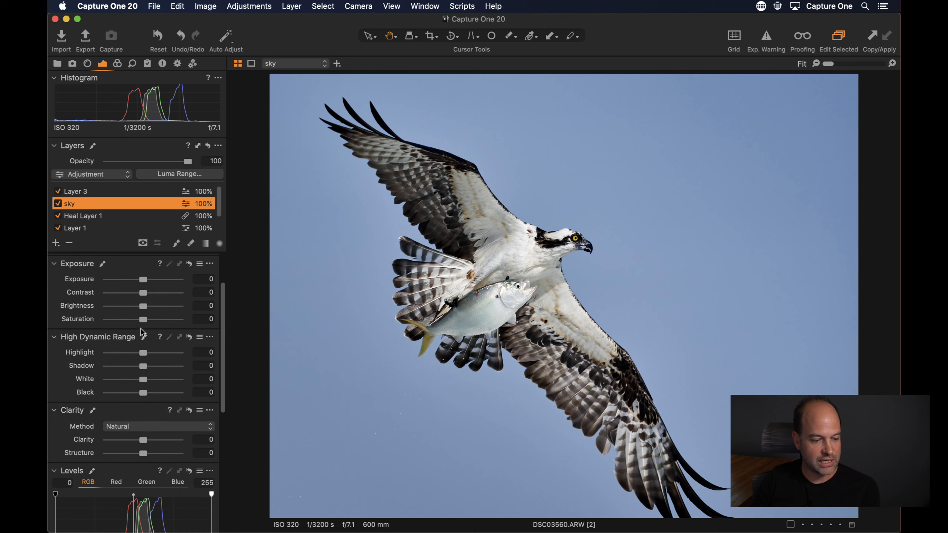
left_click_drag(142, 324, 72, 323)
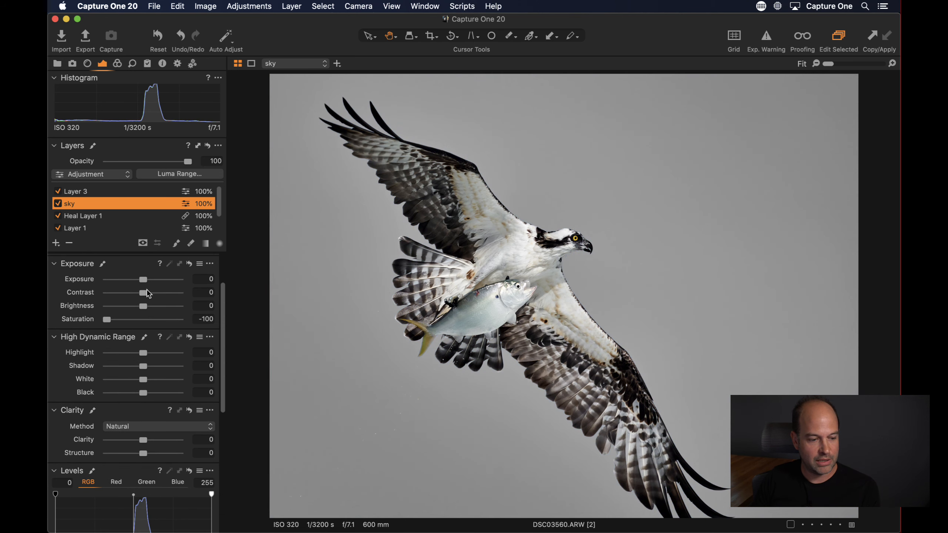
scroll(142, 303, "up", 2)
scroll(143, 305, "up", 3)
scroll(149, 329, "down", 2)
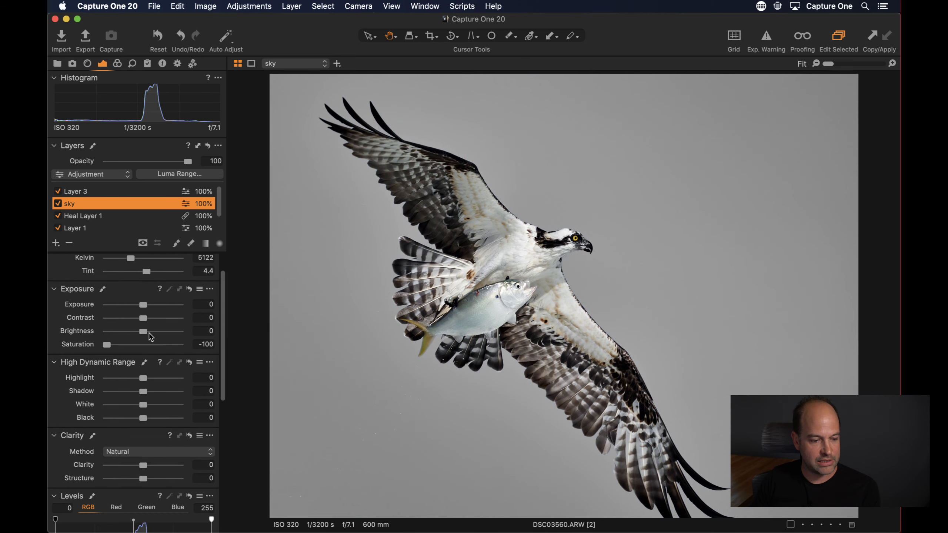
left_click_drag(144, 327, 167, 331)
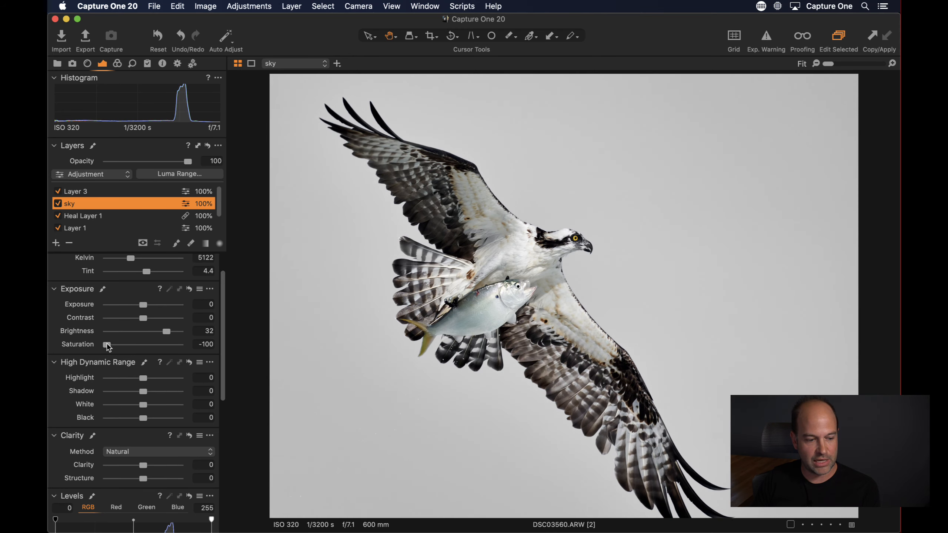
Step: Set the sky layer's saturation to -37 and its brightness to -2
left_click_drag(107, 344, 132, 345)
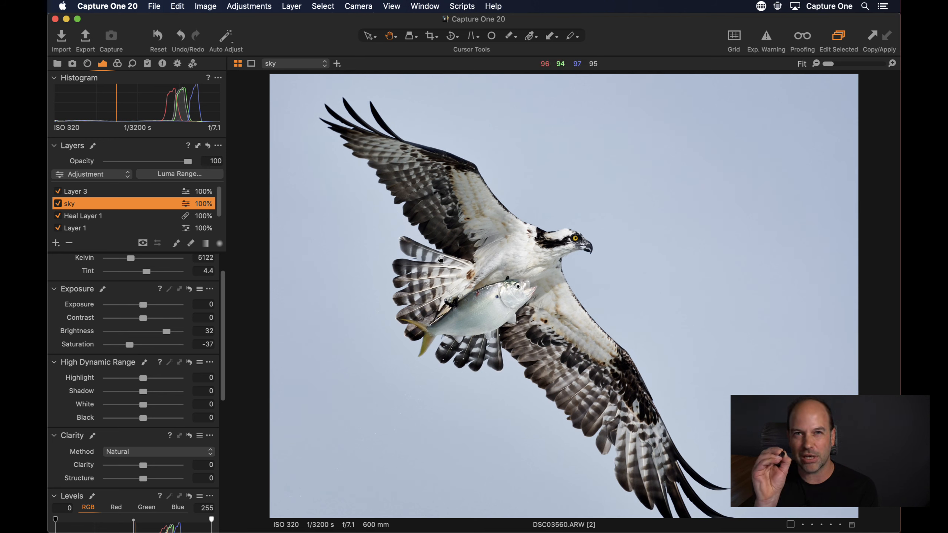
left_click_drag(166, 331, 144, 339)
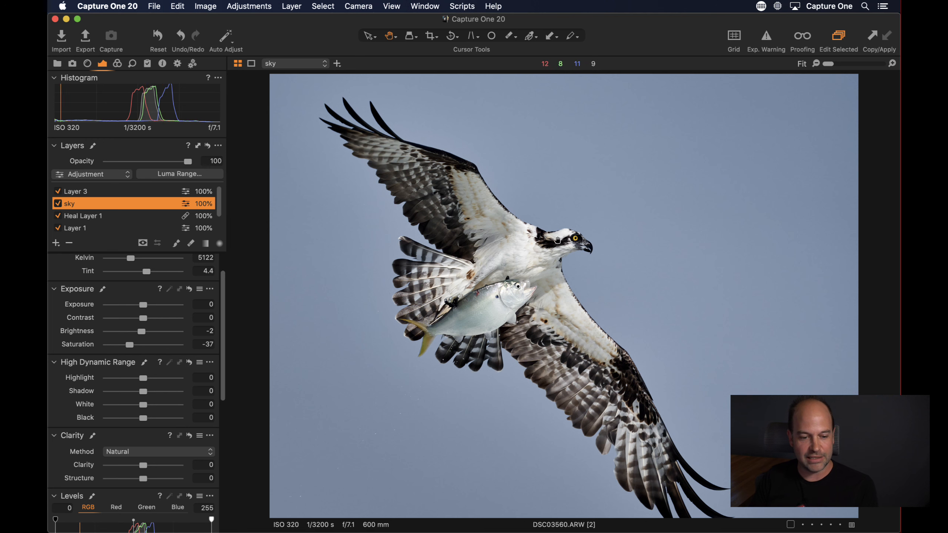
Step: Inspect the osprey's head and fish at 100% against the muted sky, then fit the photo to the view
double_click(562, 251)
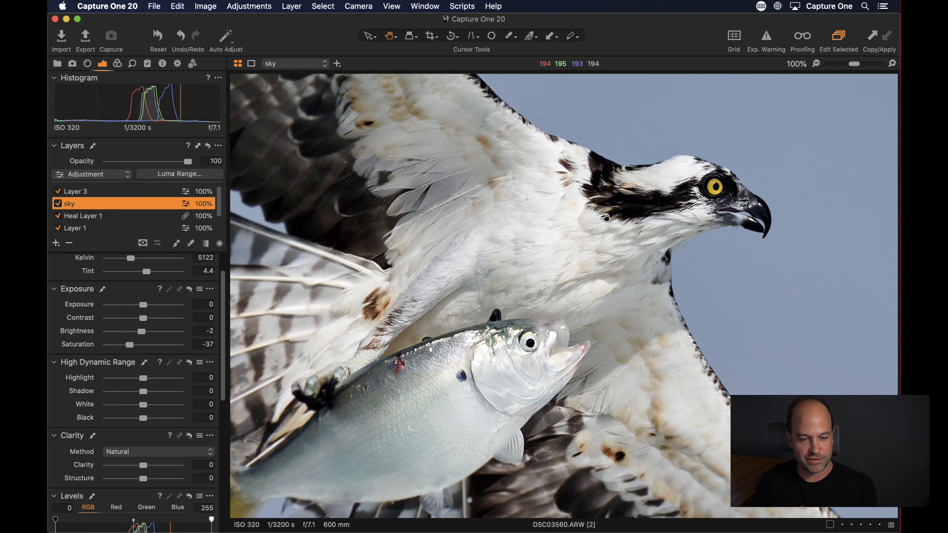
scroll(481, 294, "down", 2)
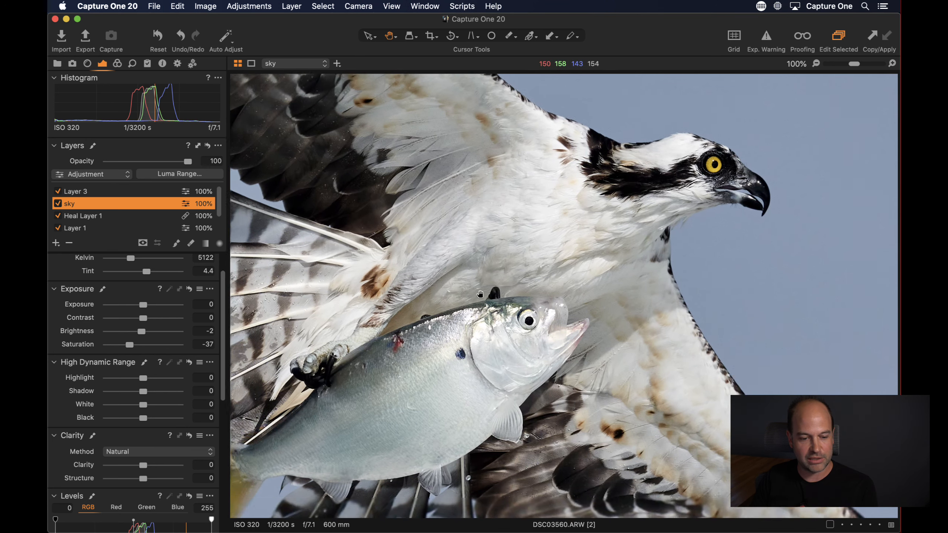
double_click(481, 295)
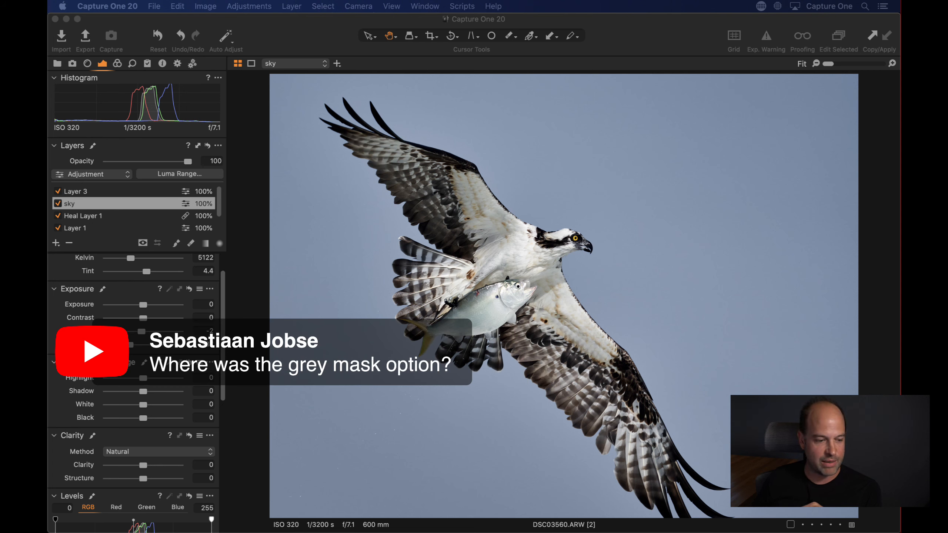
Step: View the grayscale masks of Layer 3 and the sky layer, then hide the mask display
left_click(143, 243)
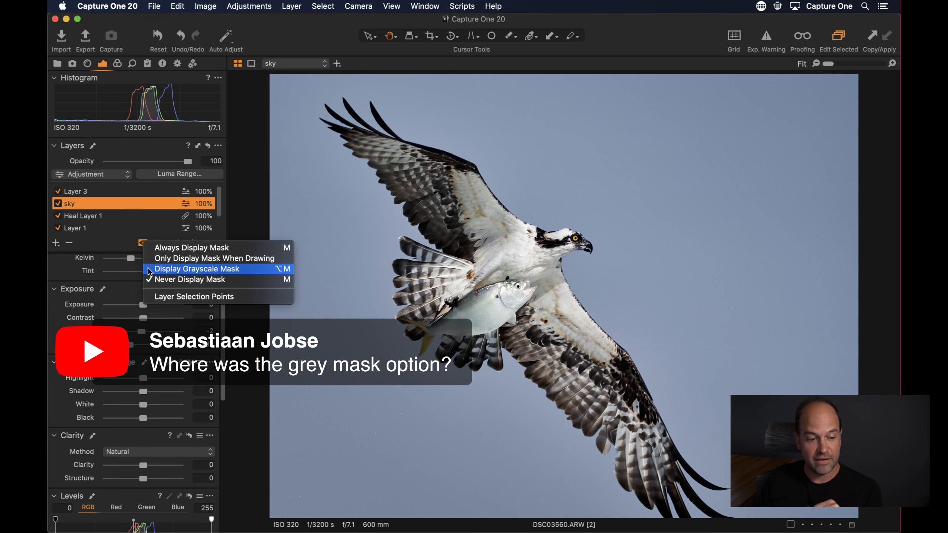
left_click(250, 208)
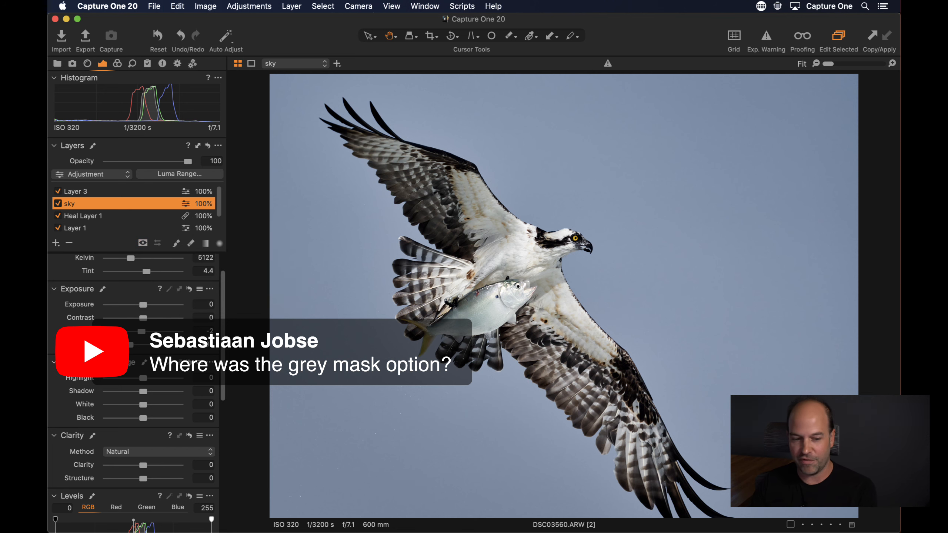
key("alt+m")
left_click(75, 190)
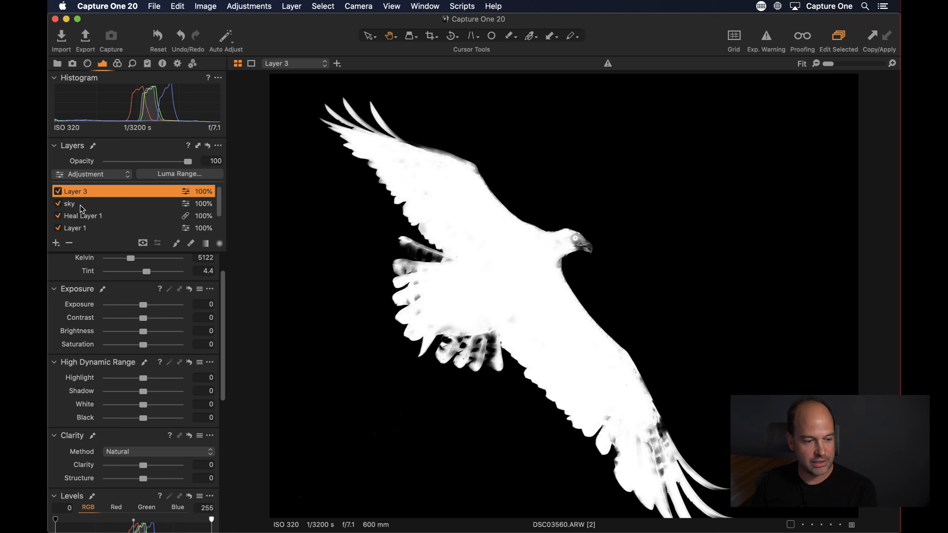
left_click(80, 204)
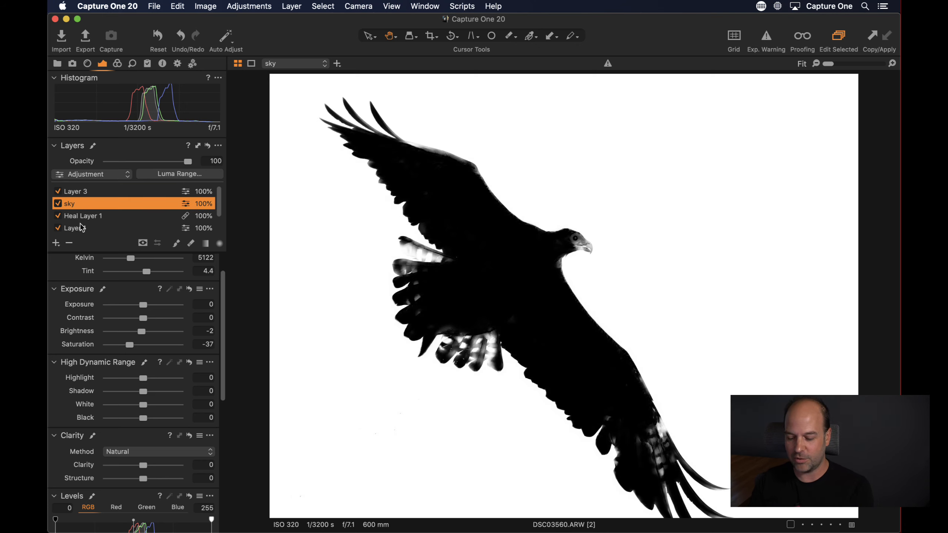
key("m")
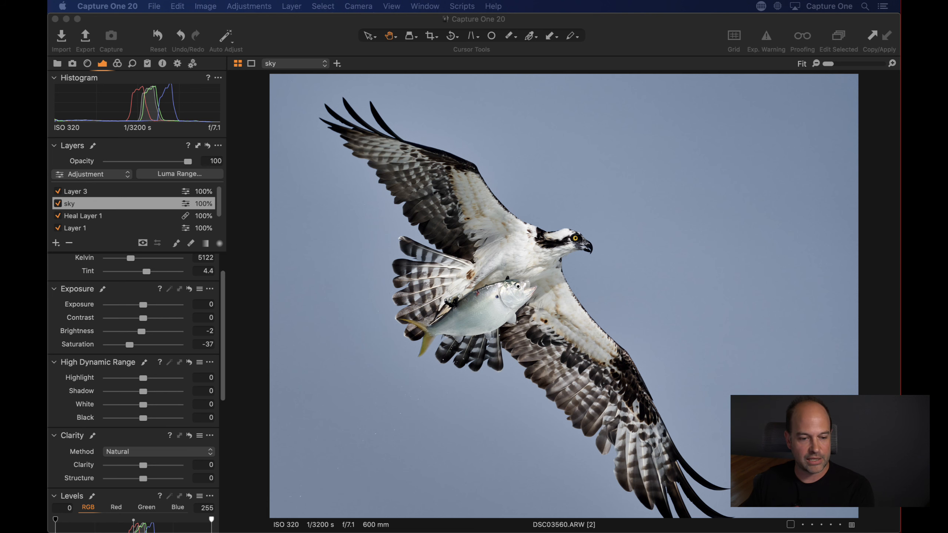
Step: Browse the image thumbnails in the full-size browser, then return to the osprey photo with the browser hidden
left_click(246, 251)
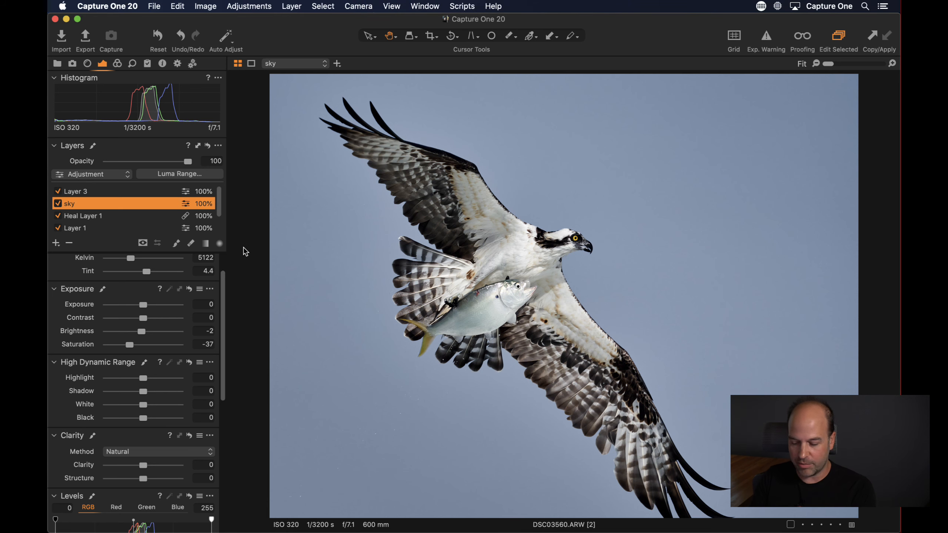
key("super+shift+b")
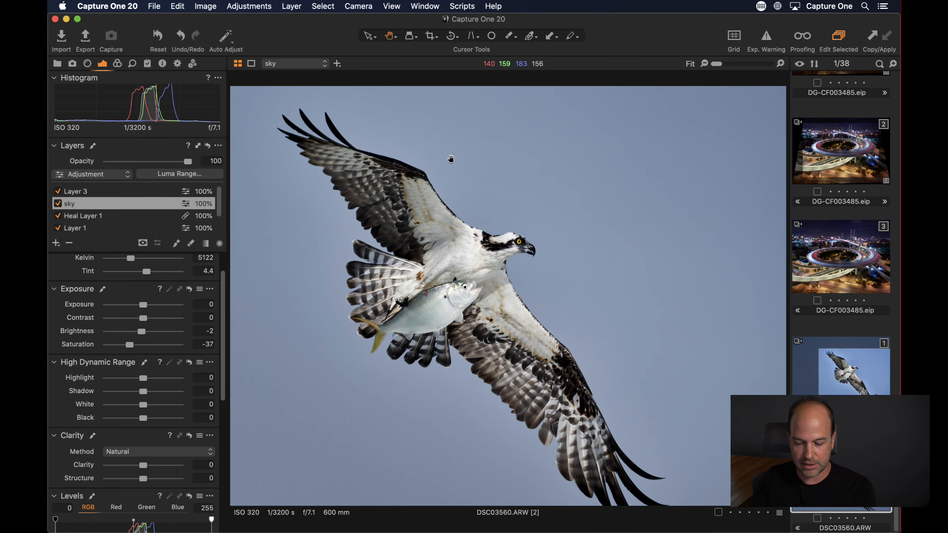
key("super+alt+v")
scroll(677, 394, "up", 5)
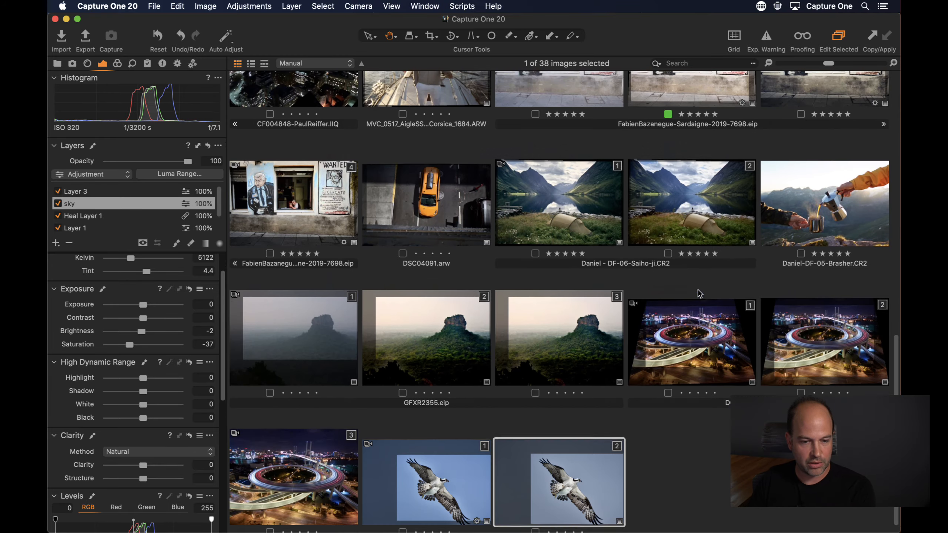
scroll(677, 395, "up", 10)
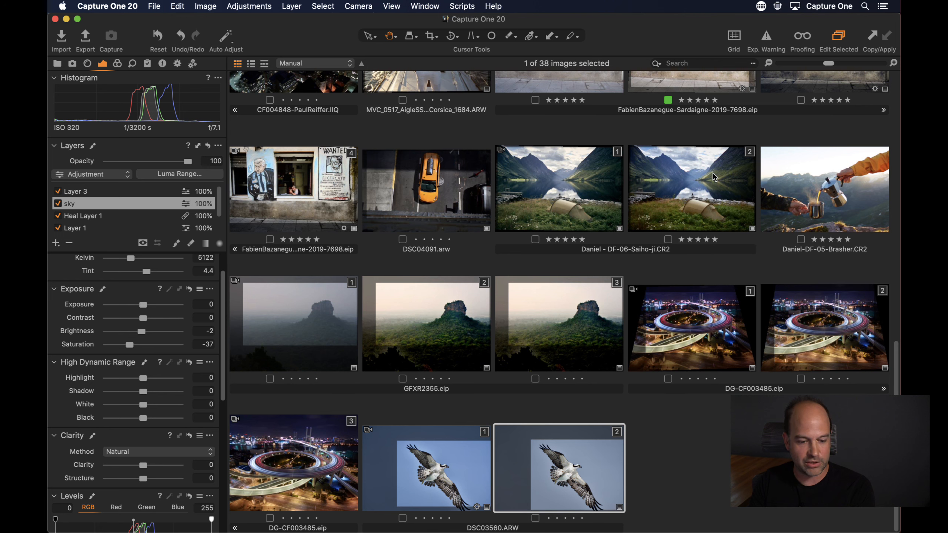
key("super+alt+v")
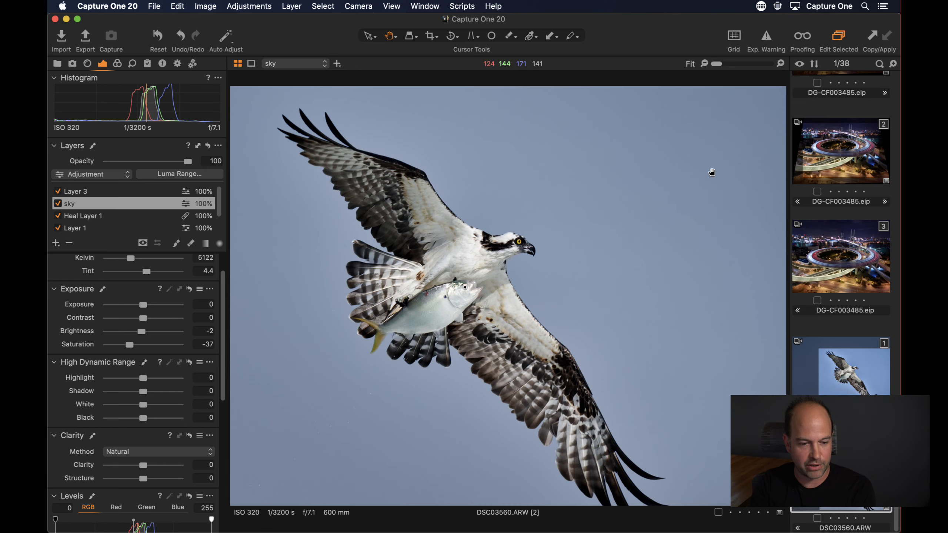
key("super+b")
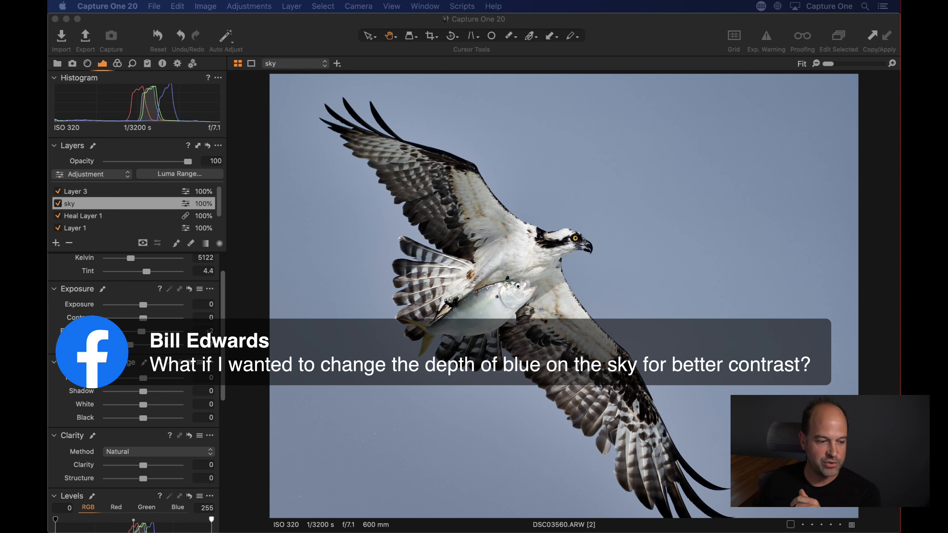
Step: Rename Layer 1 as Radial
scroll(114, 209, "down", 2)
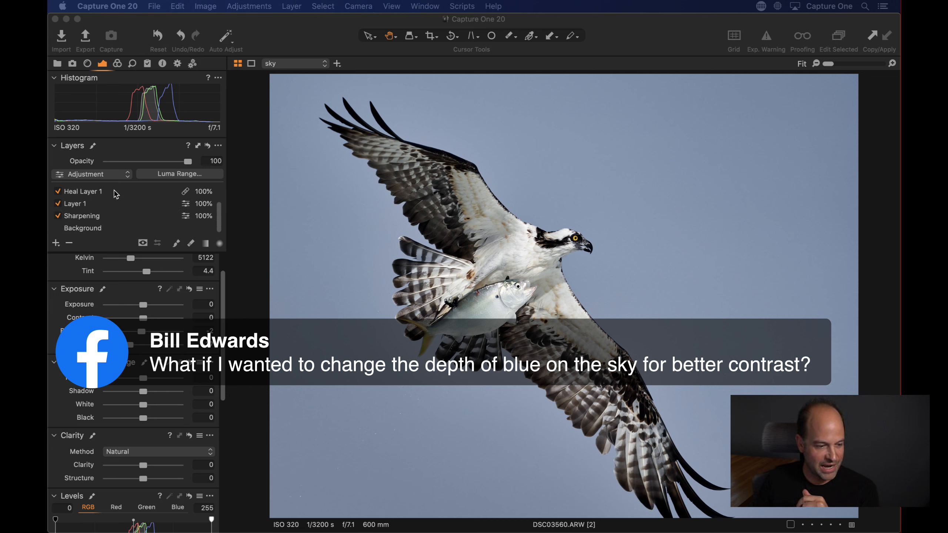
scroll(112, 204, "up", 2)
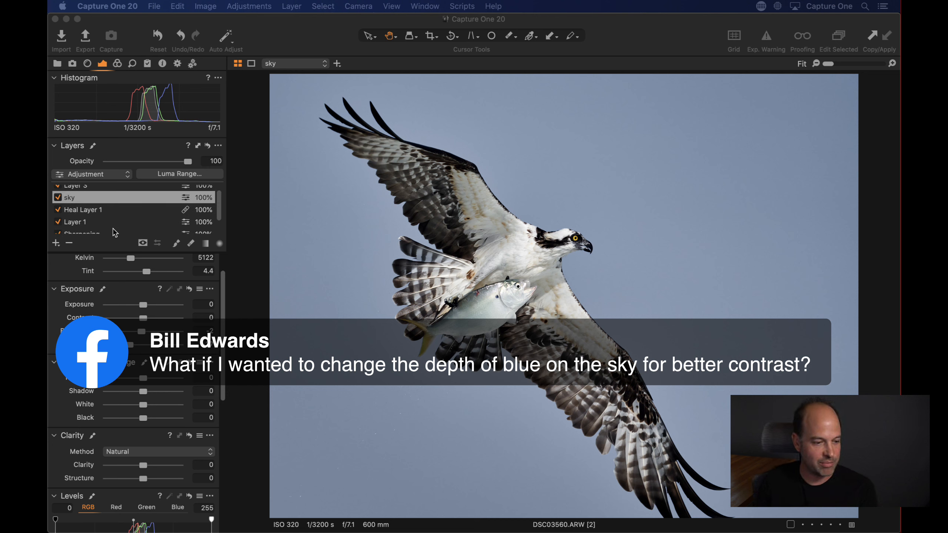
scroll(120, 221, "down", 2)
left_click(98, 205)
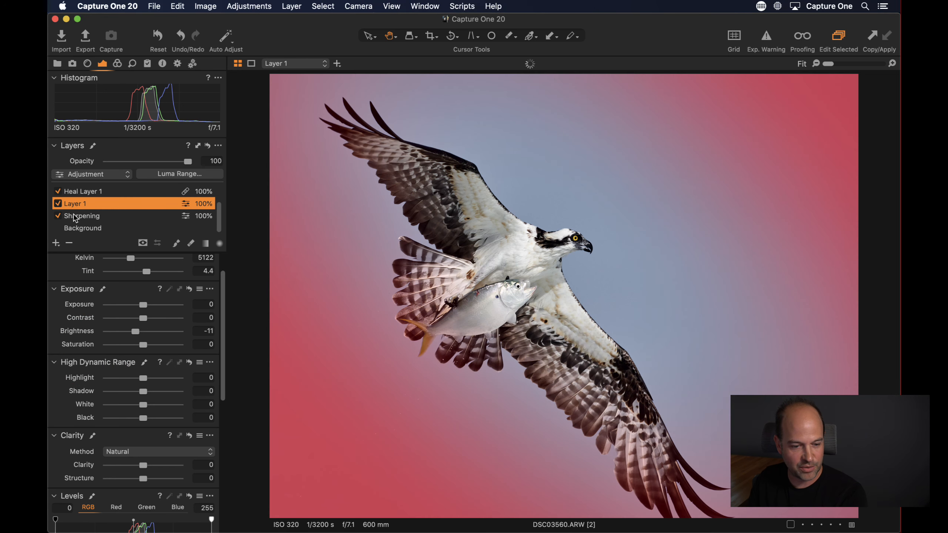
double_click(77, 205)
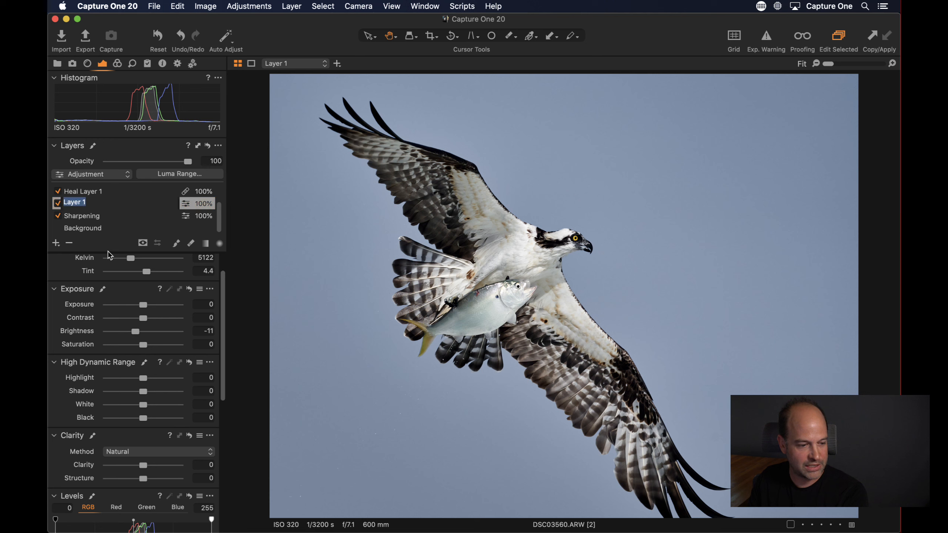
type("Radia")
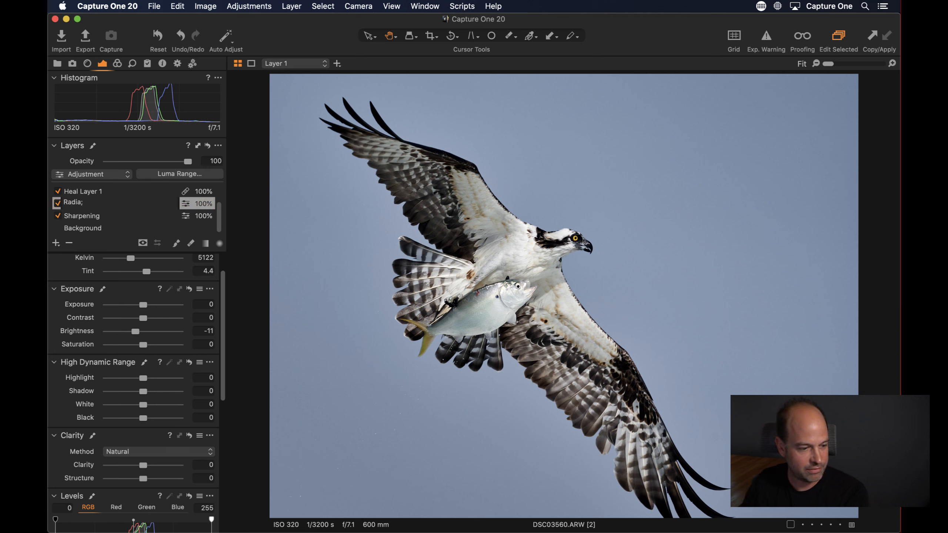
type("l")
key("Return")
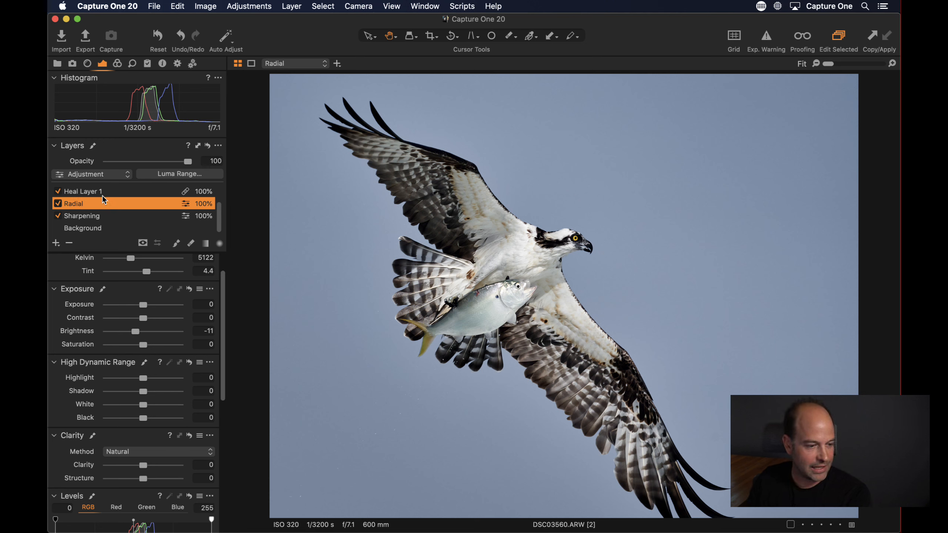
Step: Compare the photo with the sky layer switched off and back on
scroll(100, 208, "up", 2)
left_click(85, 198)
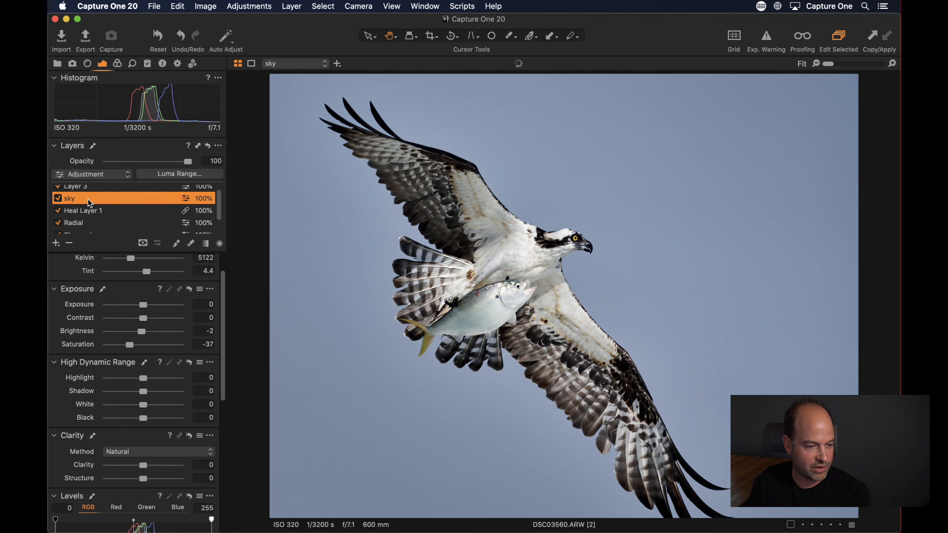
left_click(58, 198)
left_click(58, 198)
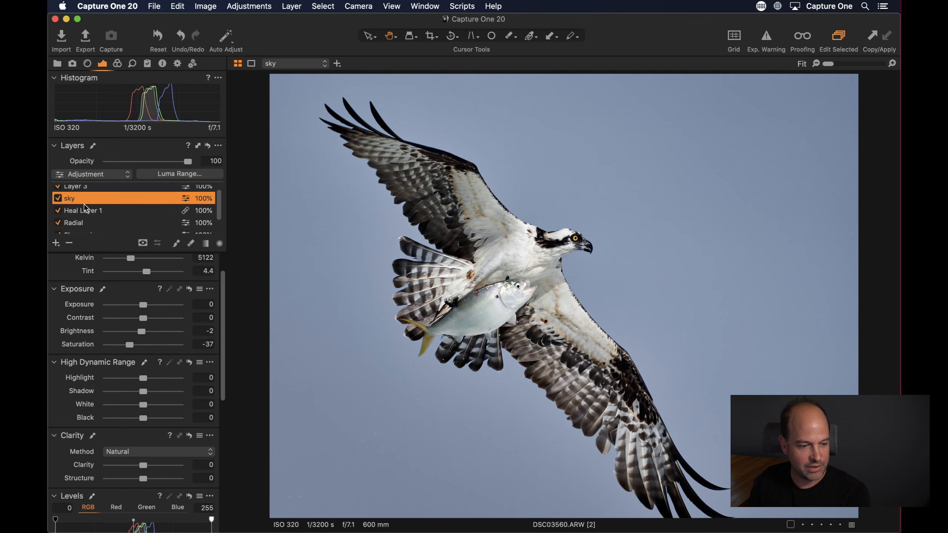
Step: Deepen the blue on the sky layer by setting its brightness to -16 and its saturation to 43
double_click(154, 346)
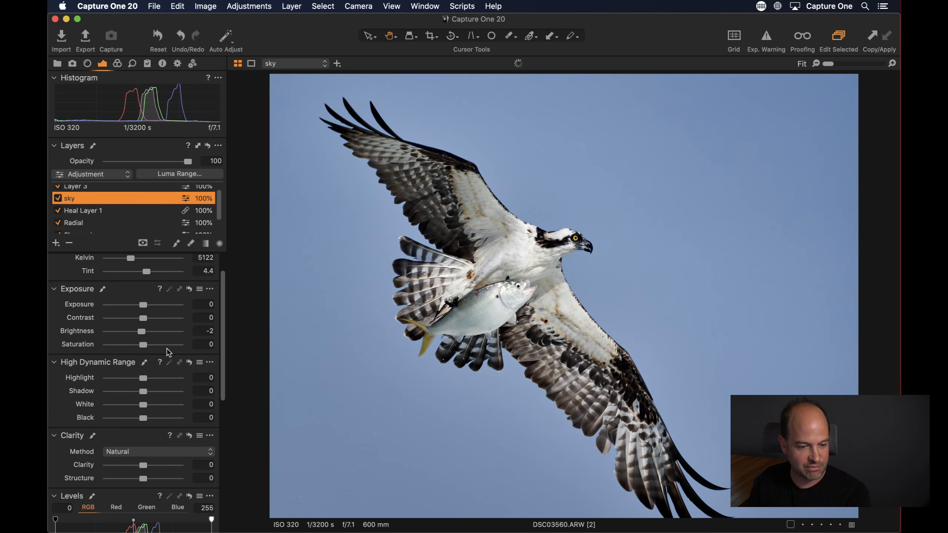
scroll(160, 328, "up", 2)
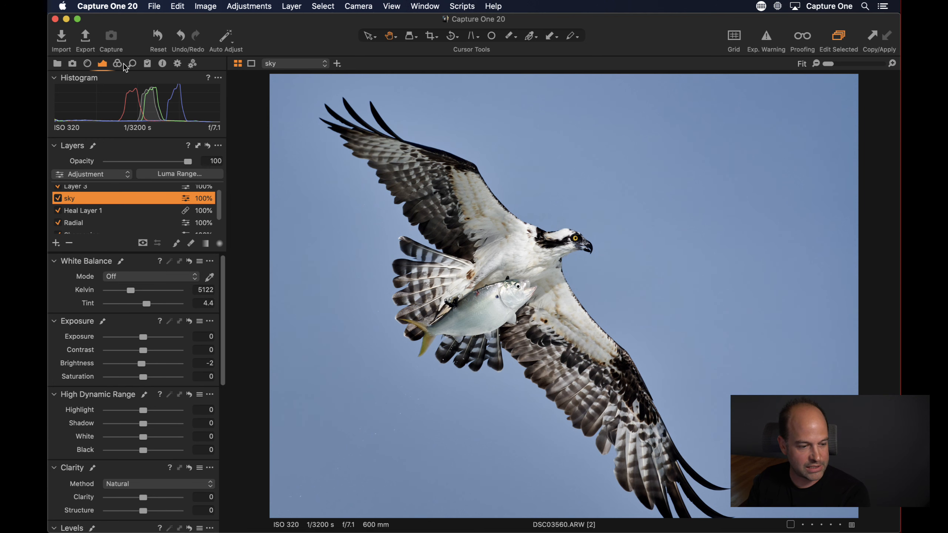
left_click_drag(142, 364, 119, 368)
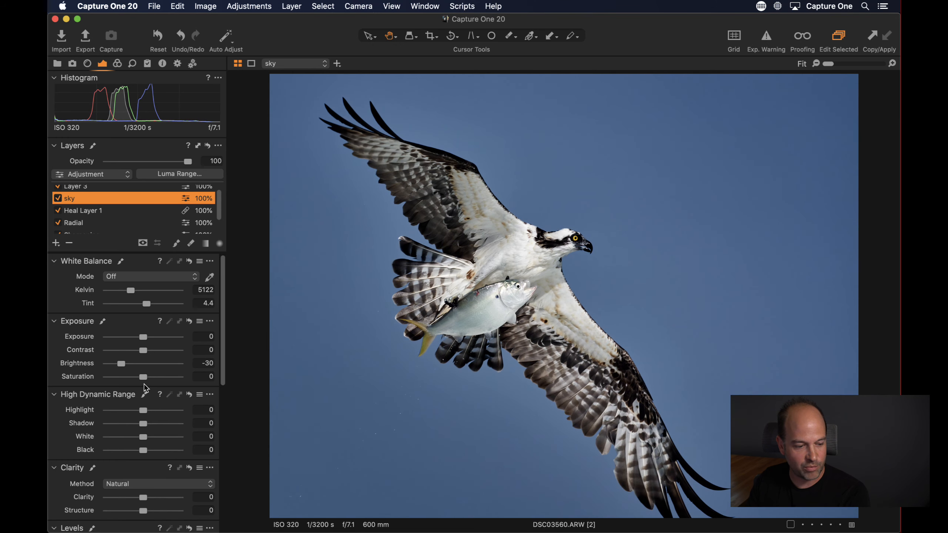
mouse_move(143, 377)
left_mouse_down()
mouse_move(153, 379)
mouse_move(134, 368)
left_mouse_up()
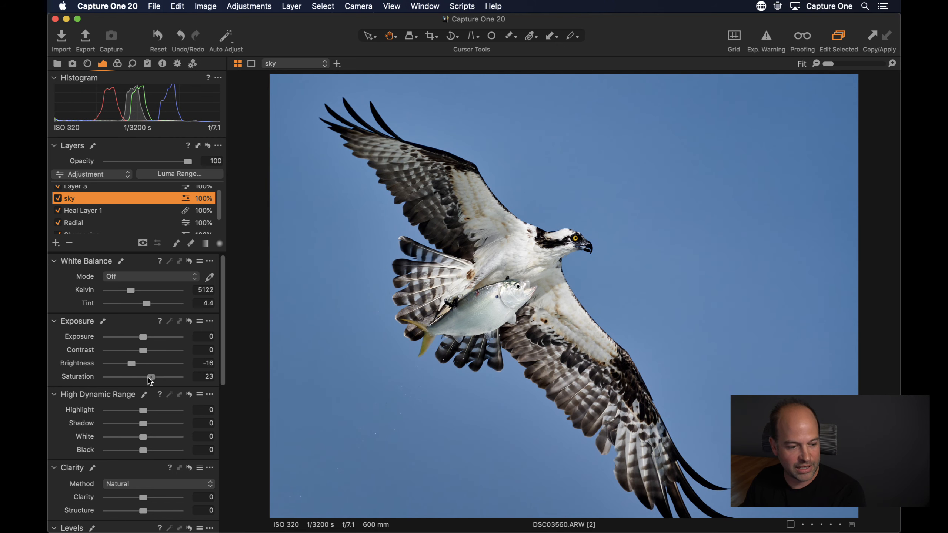
mouse_move(149, 377)
left_mouse_down()
mouse_move(101, 378)
mouse_move(159, 377)
left_mouse_up()
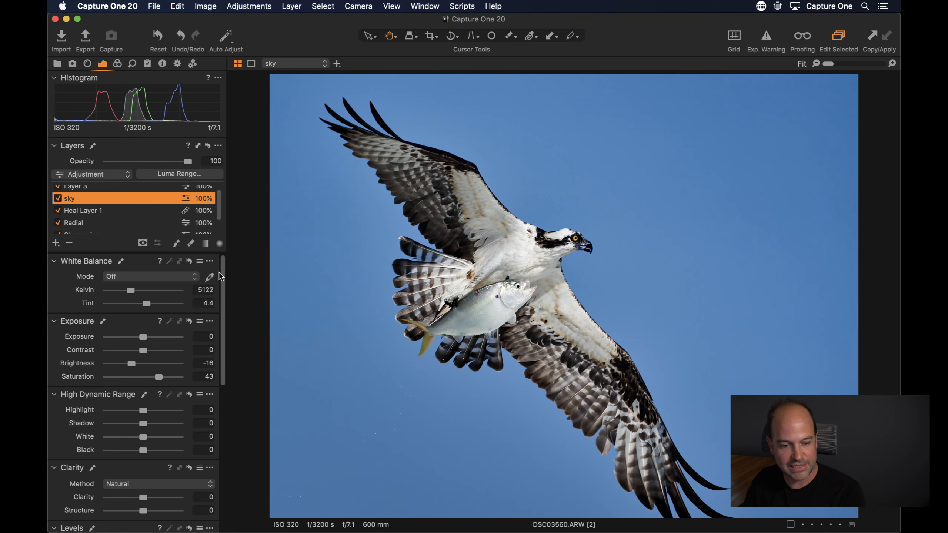
Step: Show the browser and create a new unedited variant of the osprey photo
key("ctrl+super+b")
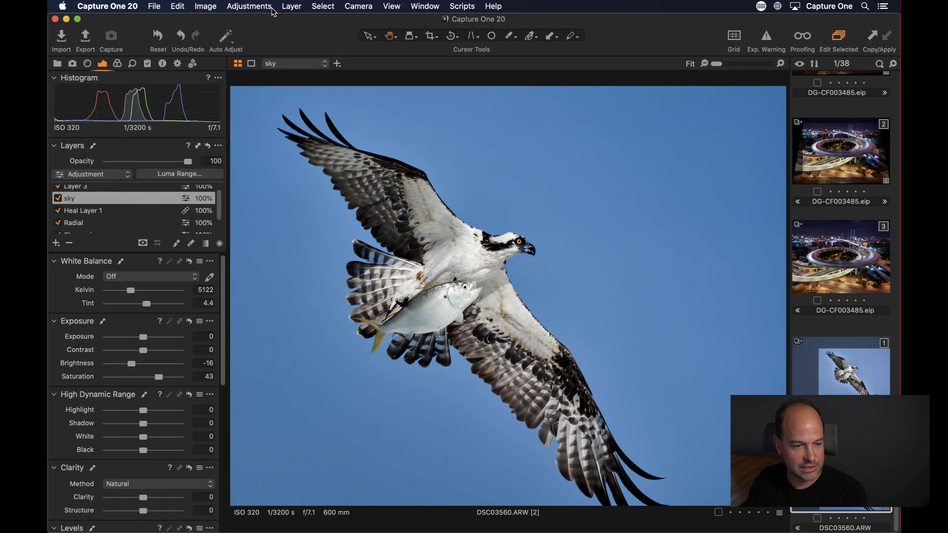
left_click(206, 6)
left_click(235, 72)
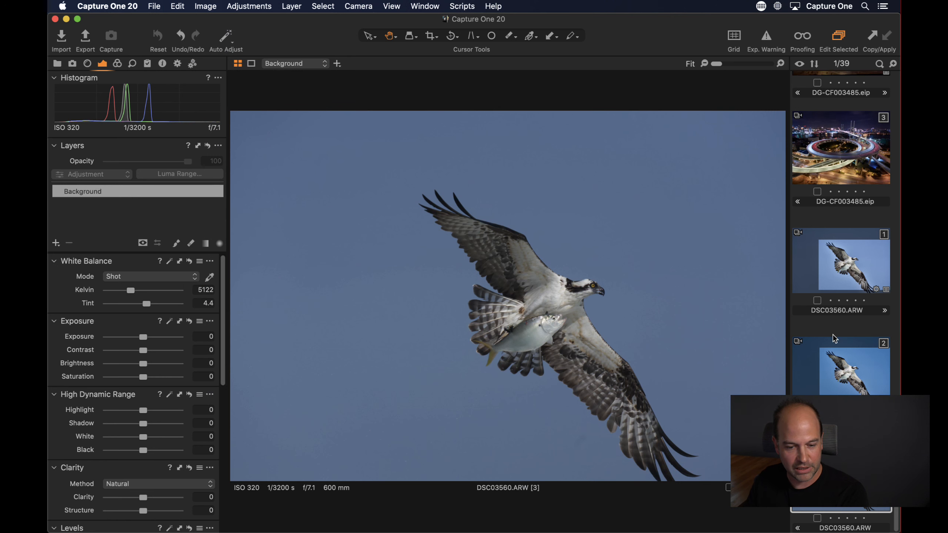
Step: Display variant 2 beside the unedited variant 3 with the browser hidden, and set the sky layer's saturation to 7
left_click(835, 278)
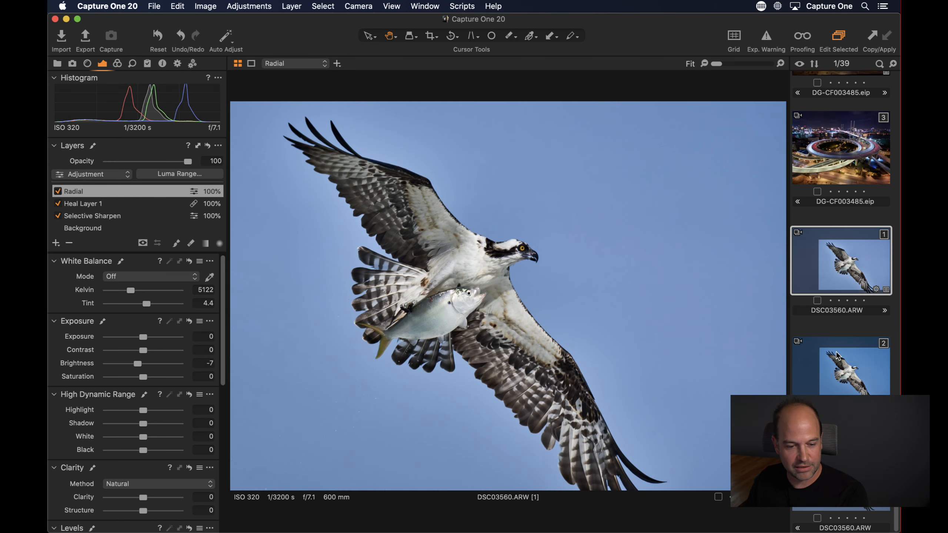
left_click(839, 363)
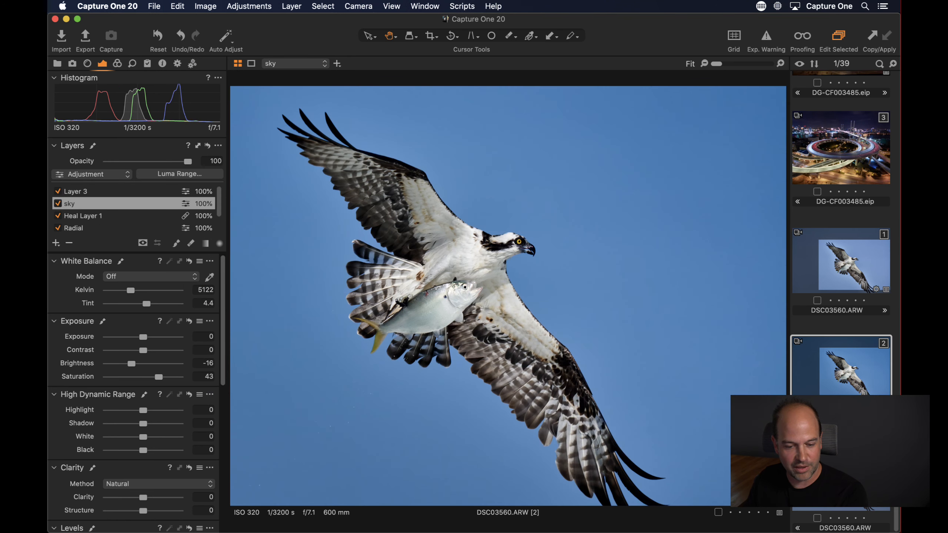
left_click(840, 478, "super")
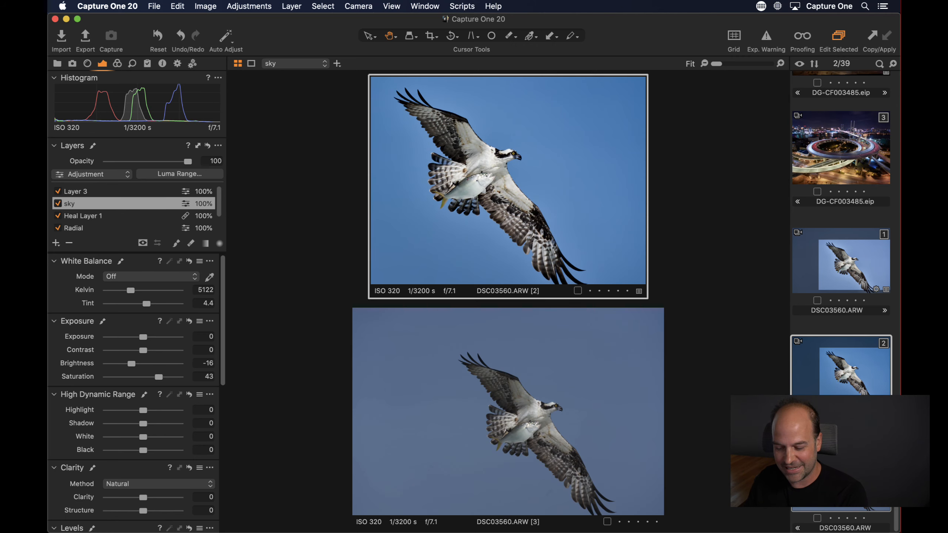
key("super+b")
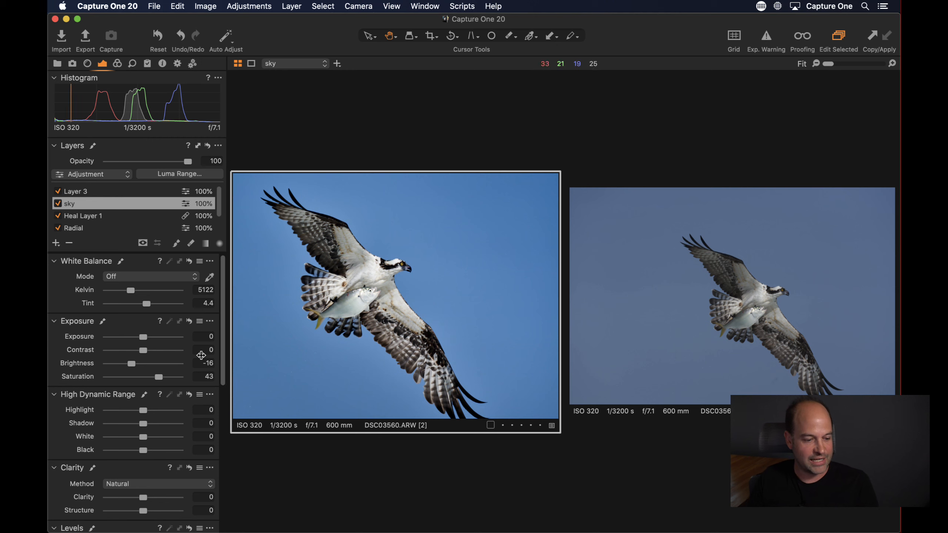
left_click_drag(158, 378, 141, 385)
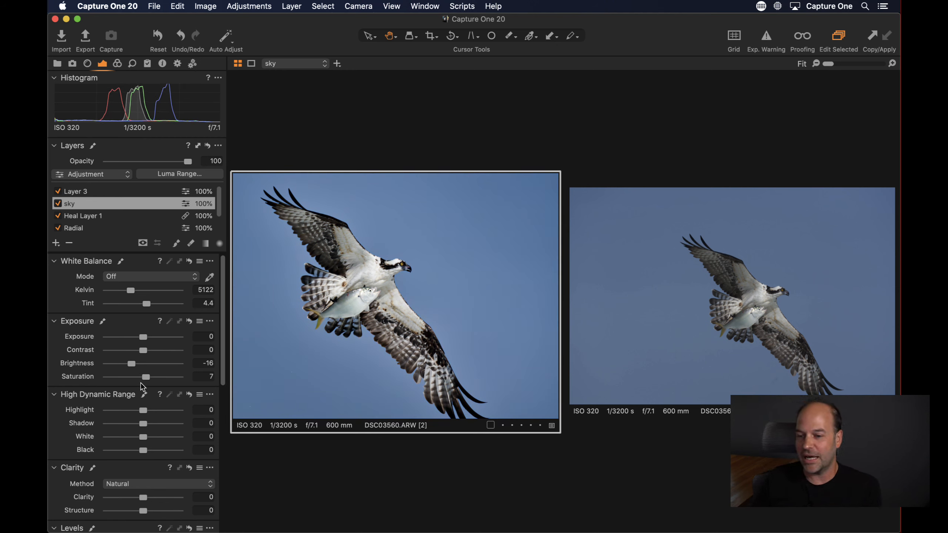